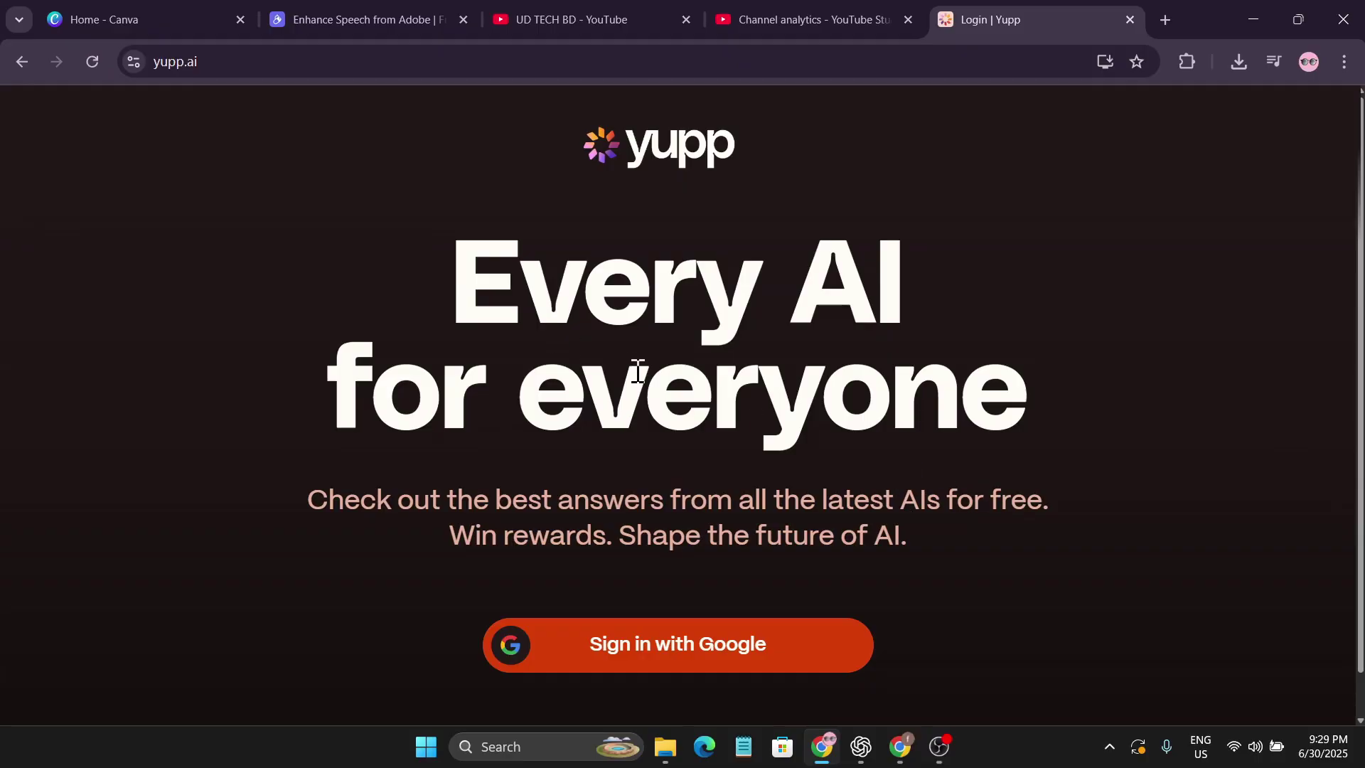
Sign in to Yupp with a Google account and reveal the 5,000-credit welcome scratch card.
scroll(885, 498, down, 2)
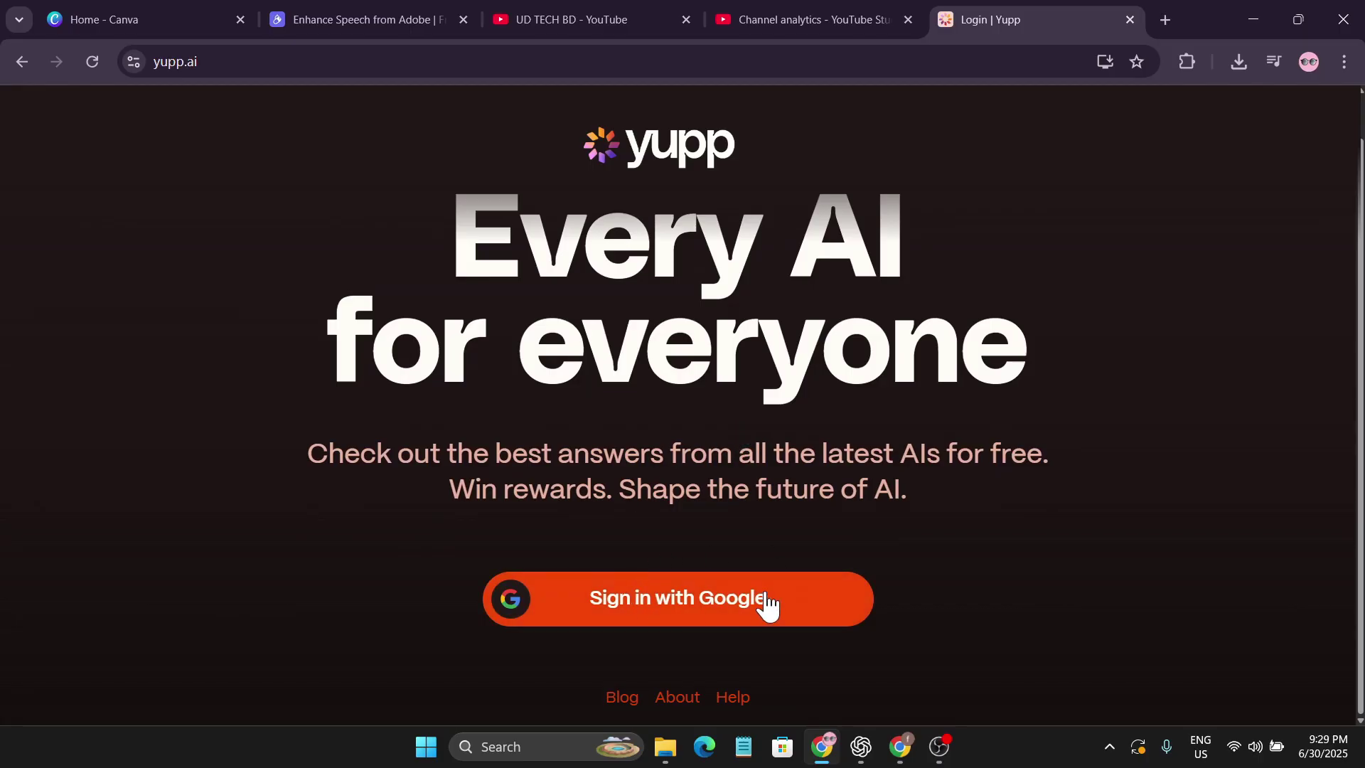
click(677, 616)
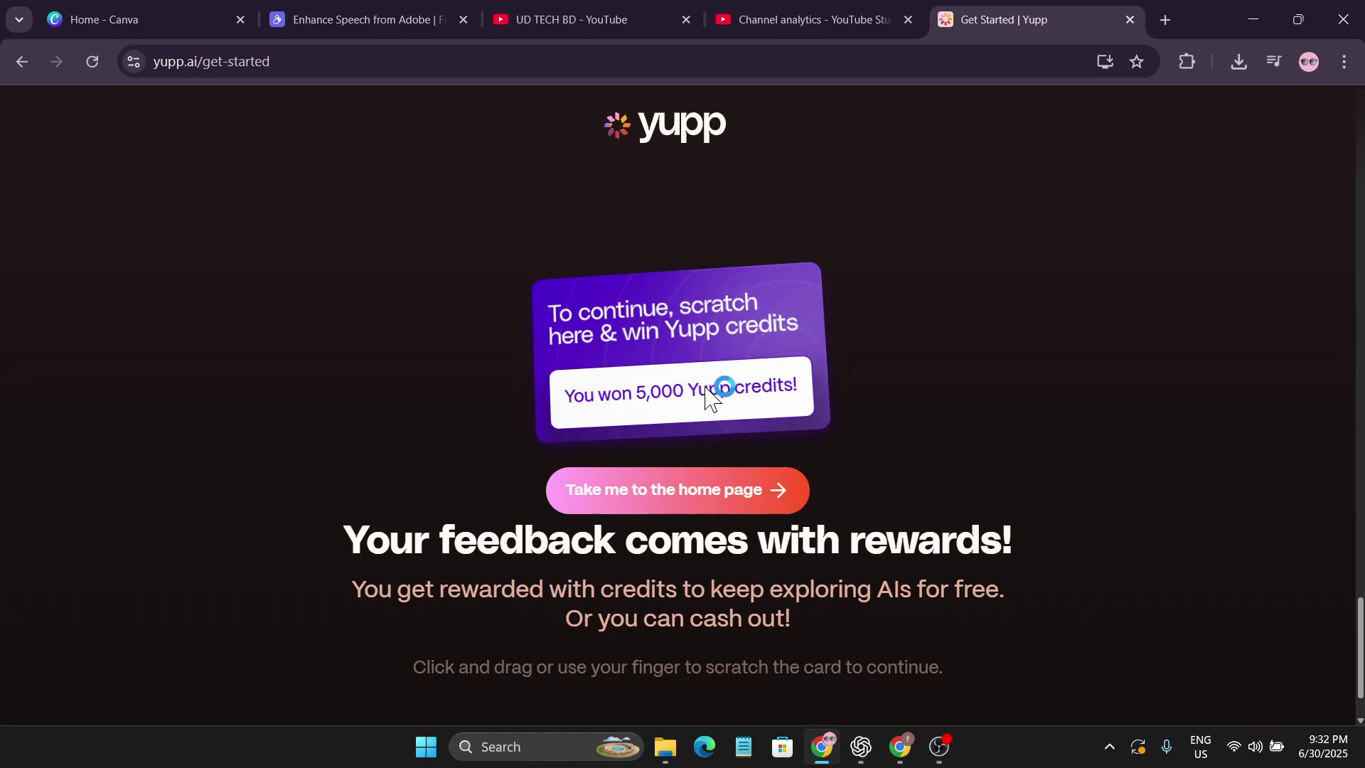
Continue to the Yupp home page and bring up the model selection list from the prompt box.
click(711, 501)
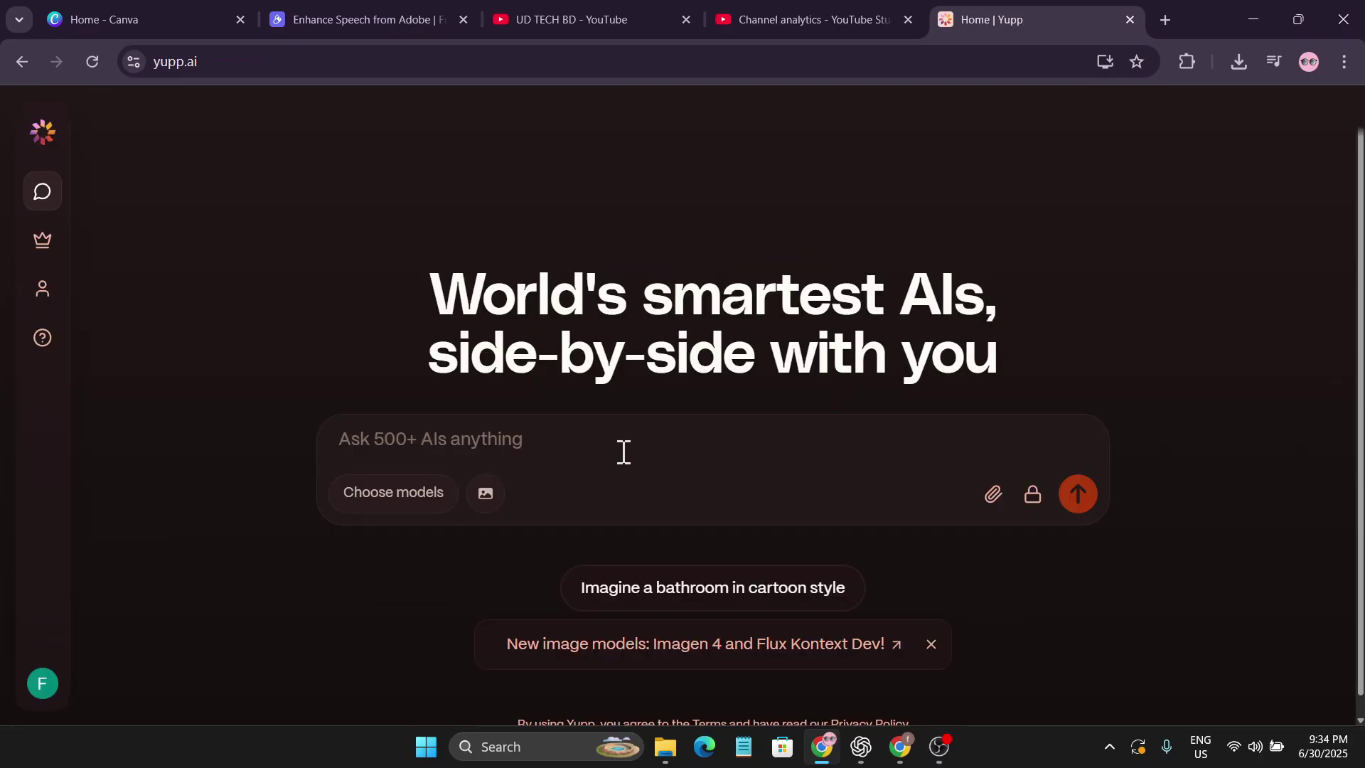
click(439, 439)
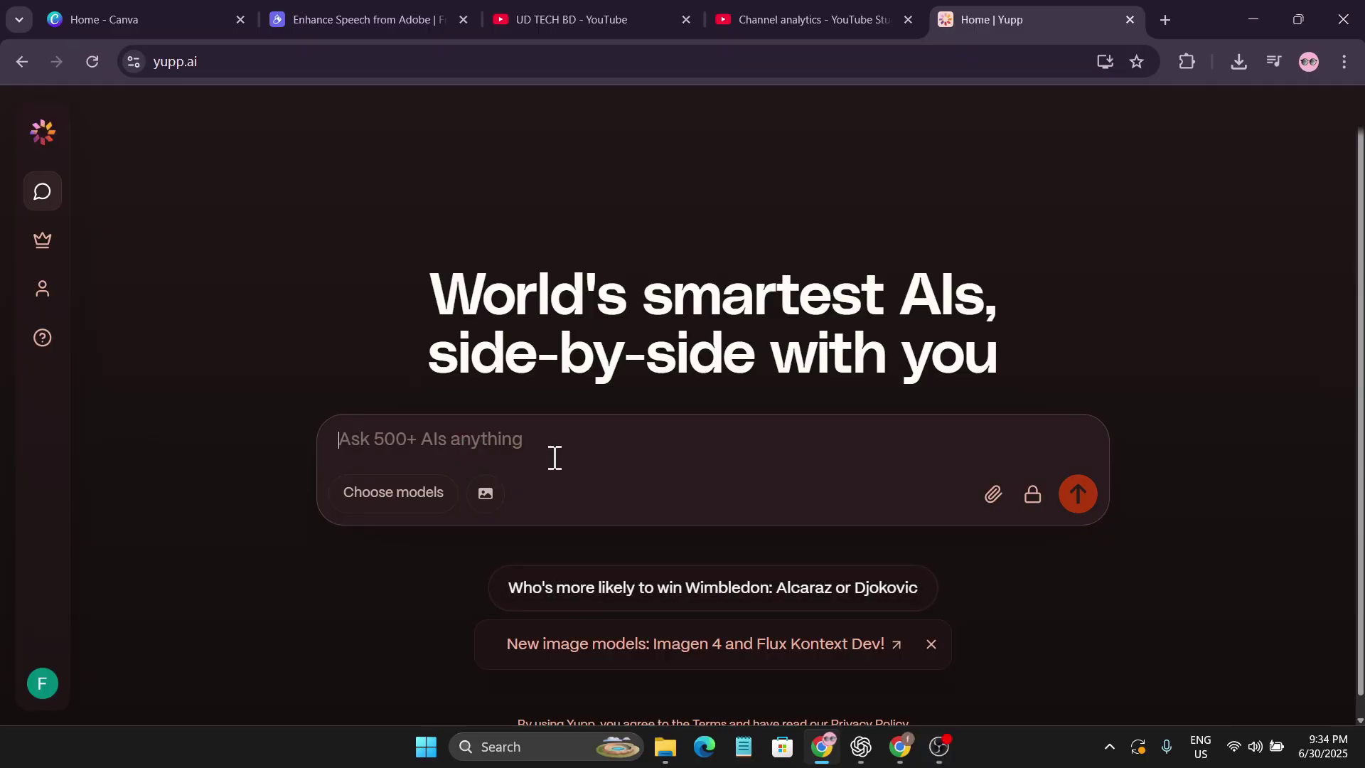
click(424, 504)
scroll(551, 535, down, 3)
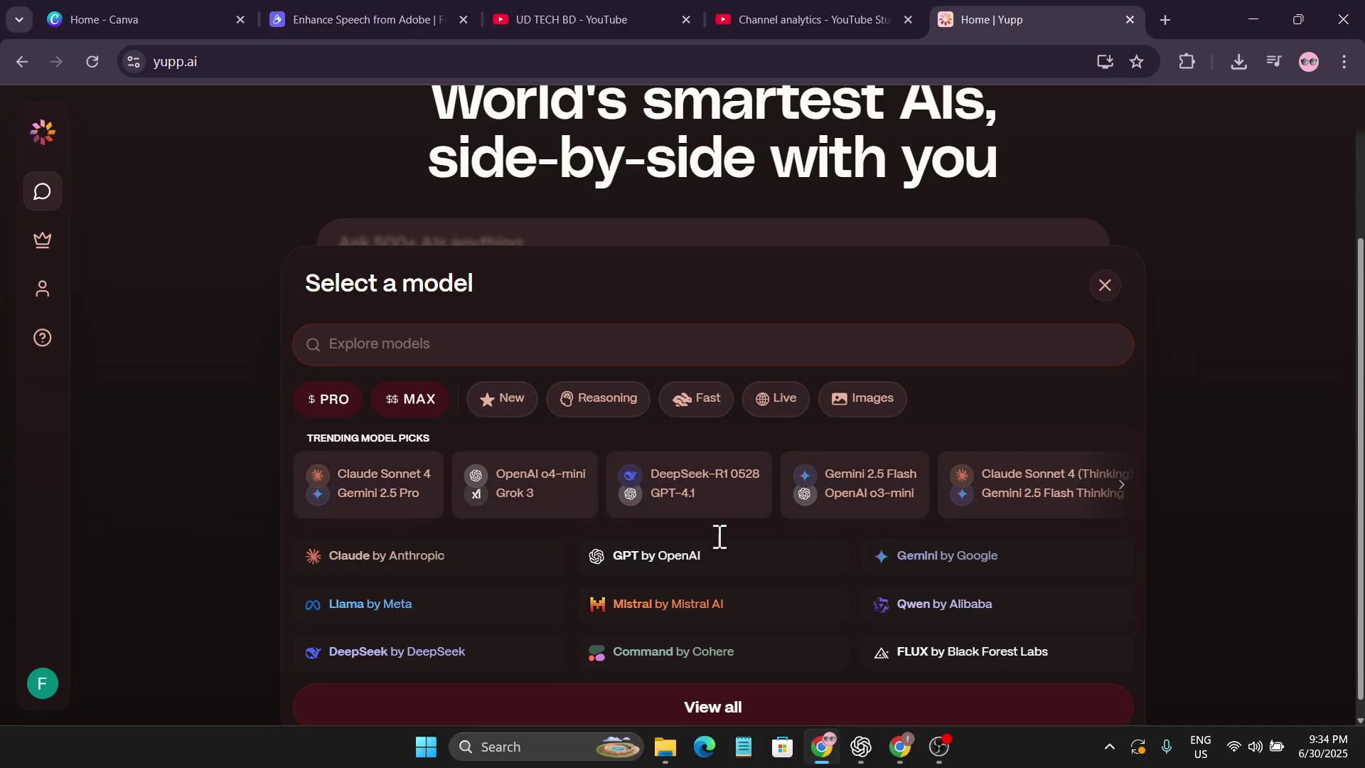
Expand the model picker to the full catalogue and filter it to the 65 New models.
scroll(708, 555, down, 1)
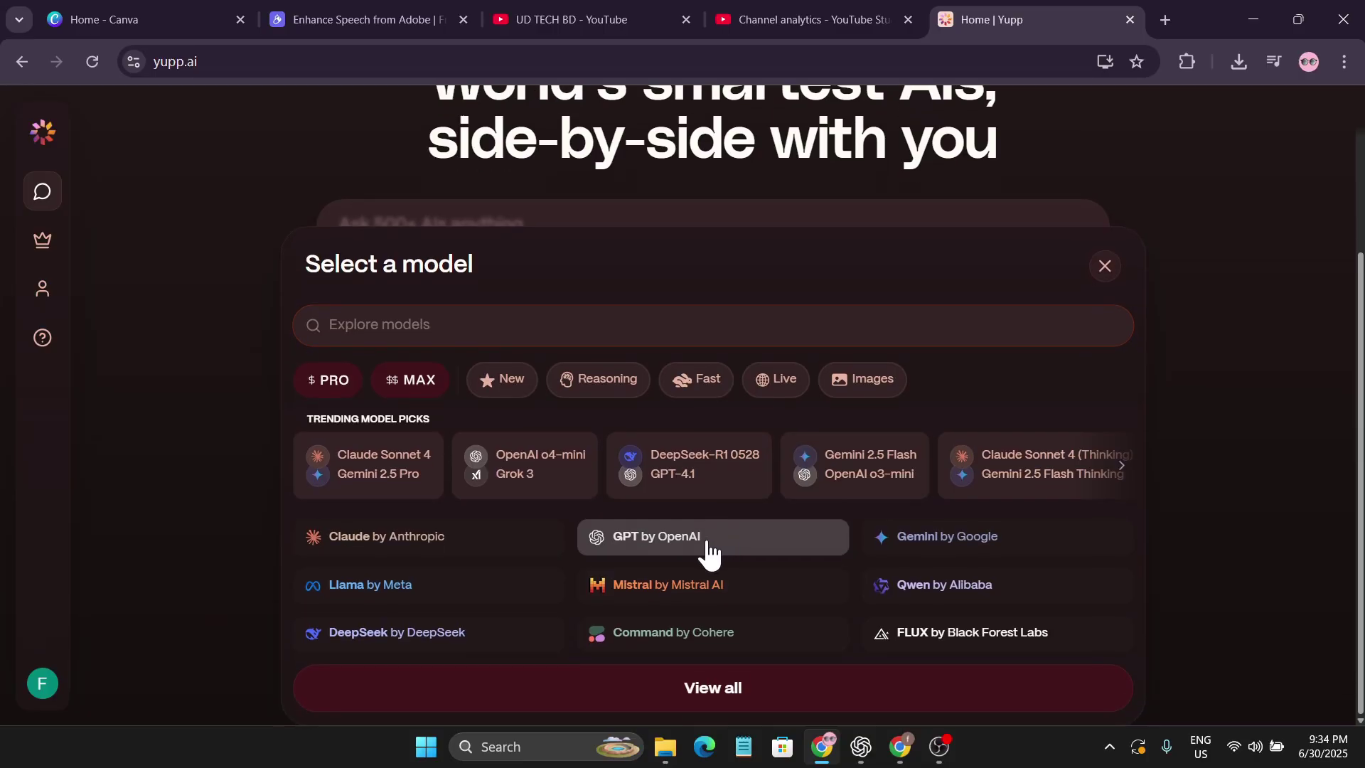
click(711, 698)
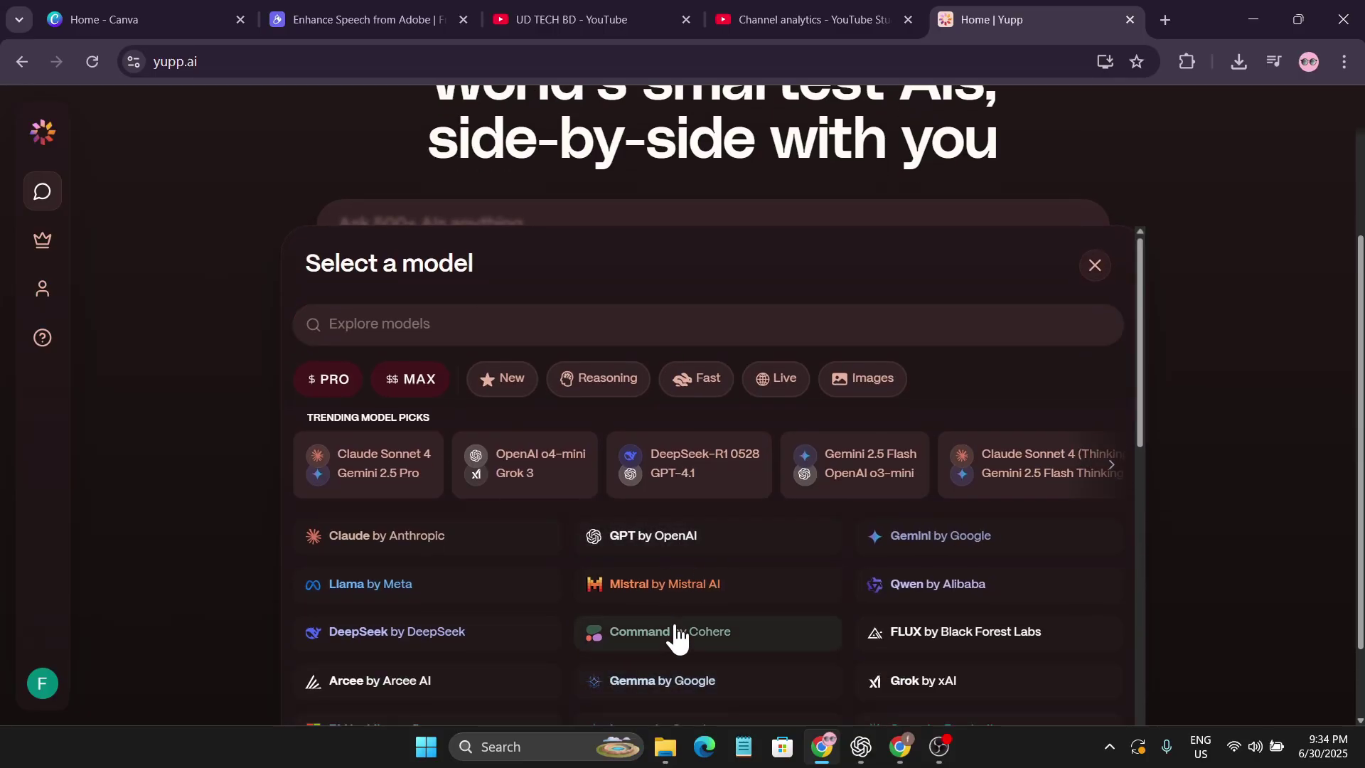
scroll(677, 631, down, 5)
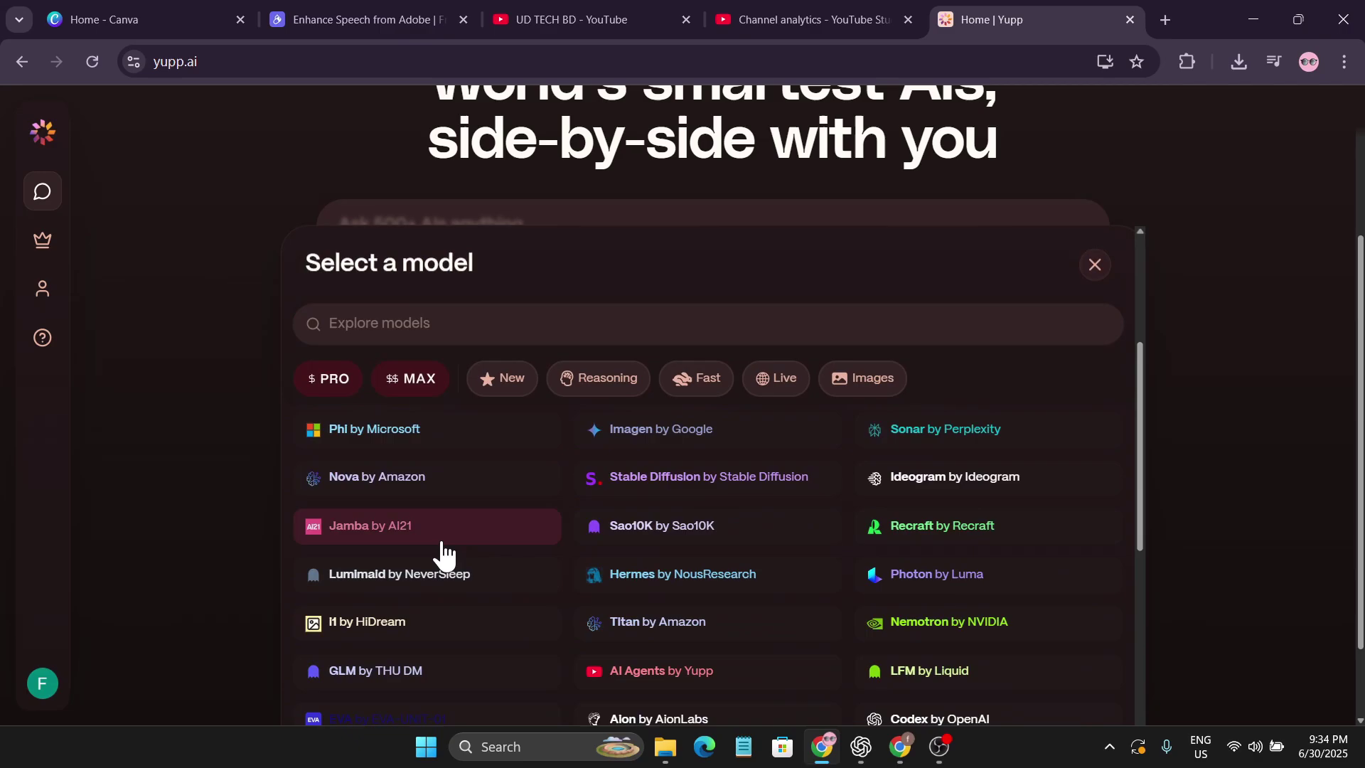
scroll(682, 579, down, 5)
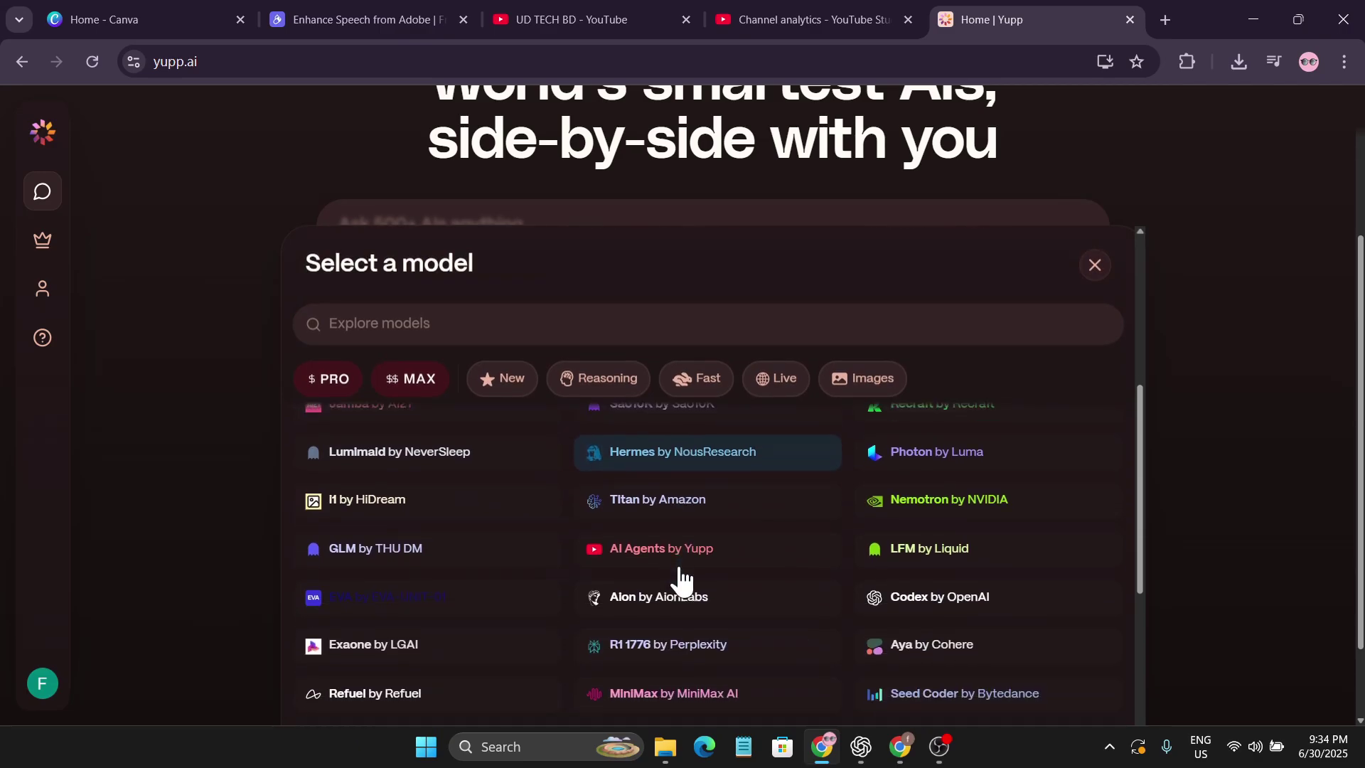
scroll(656, 588, down, 5)
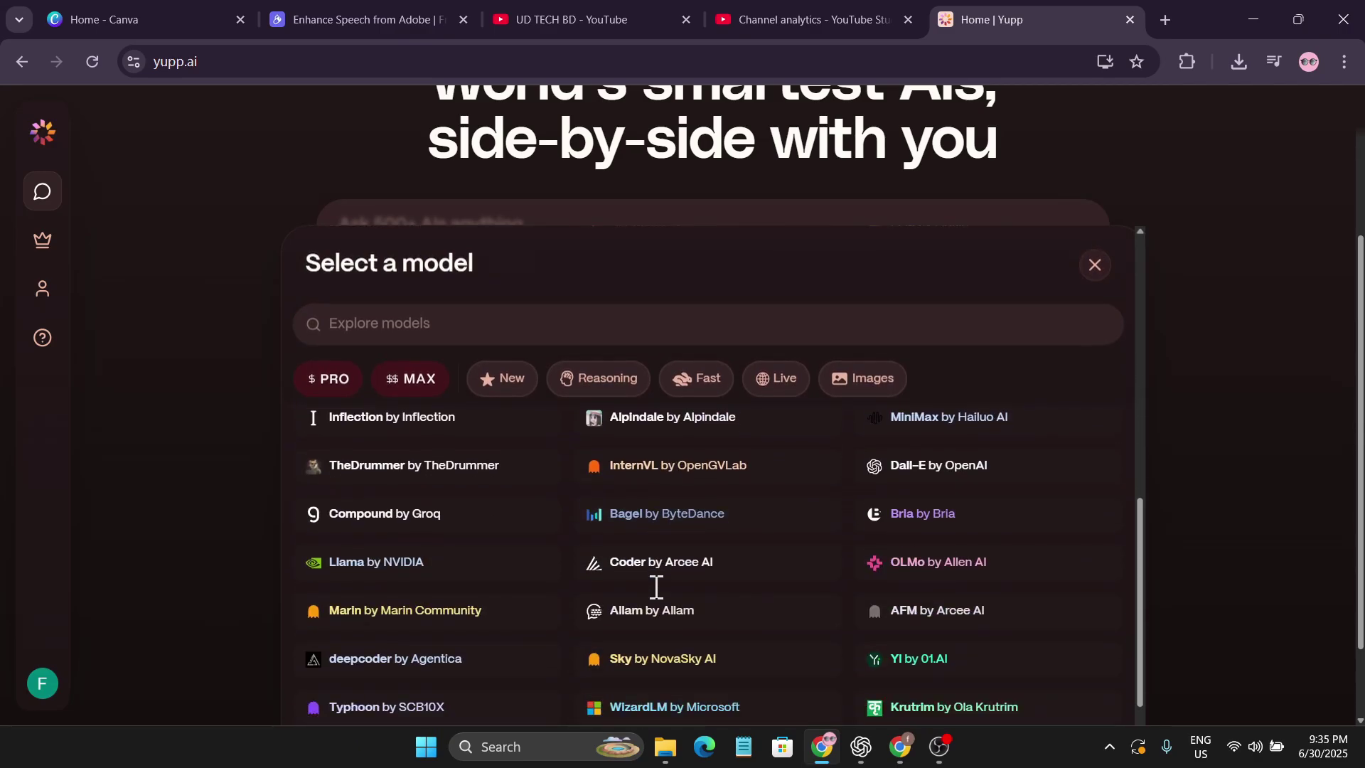
scroll(656, 587, up, 10)
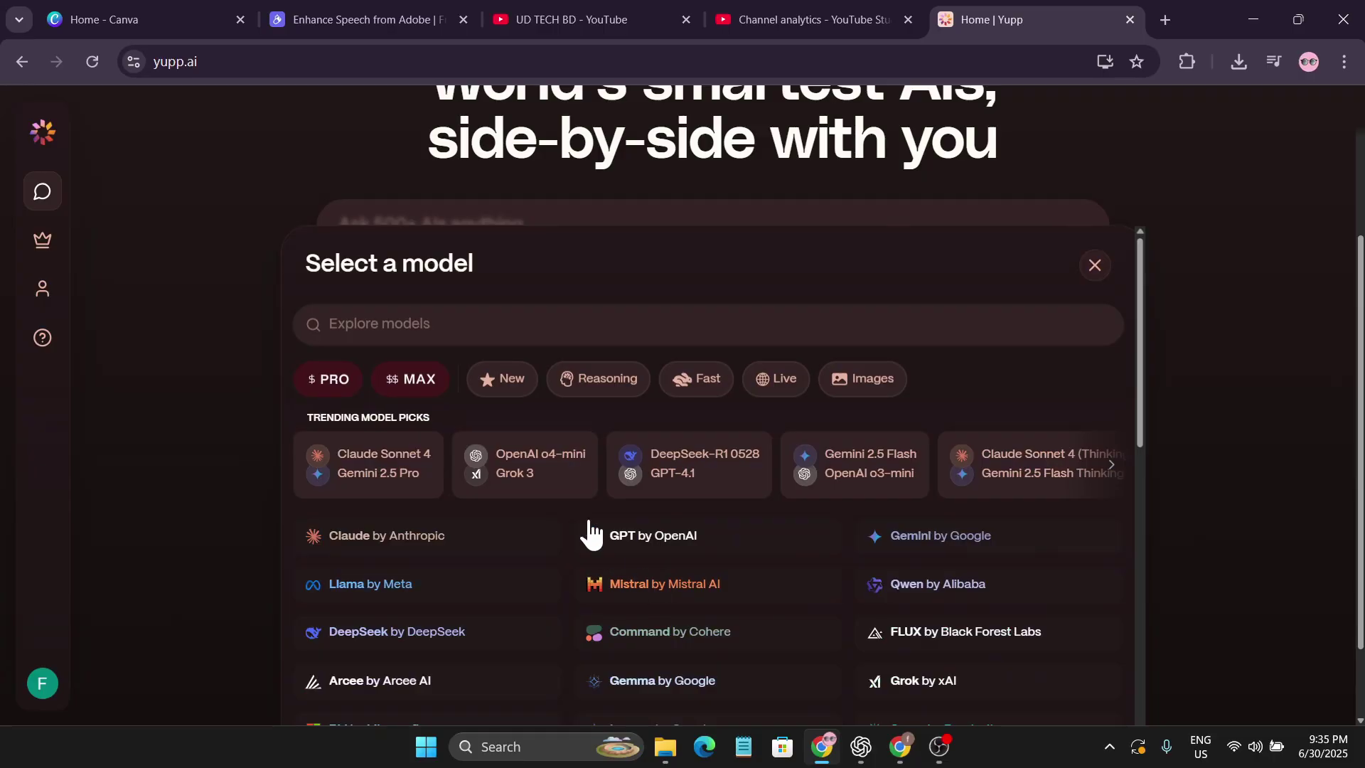
click(508, 389)
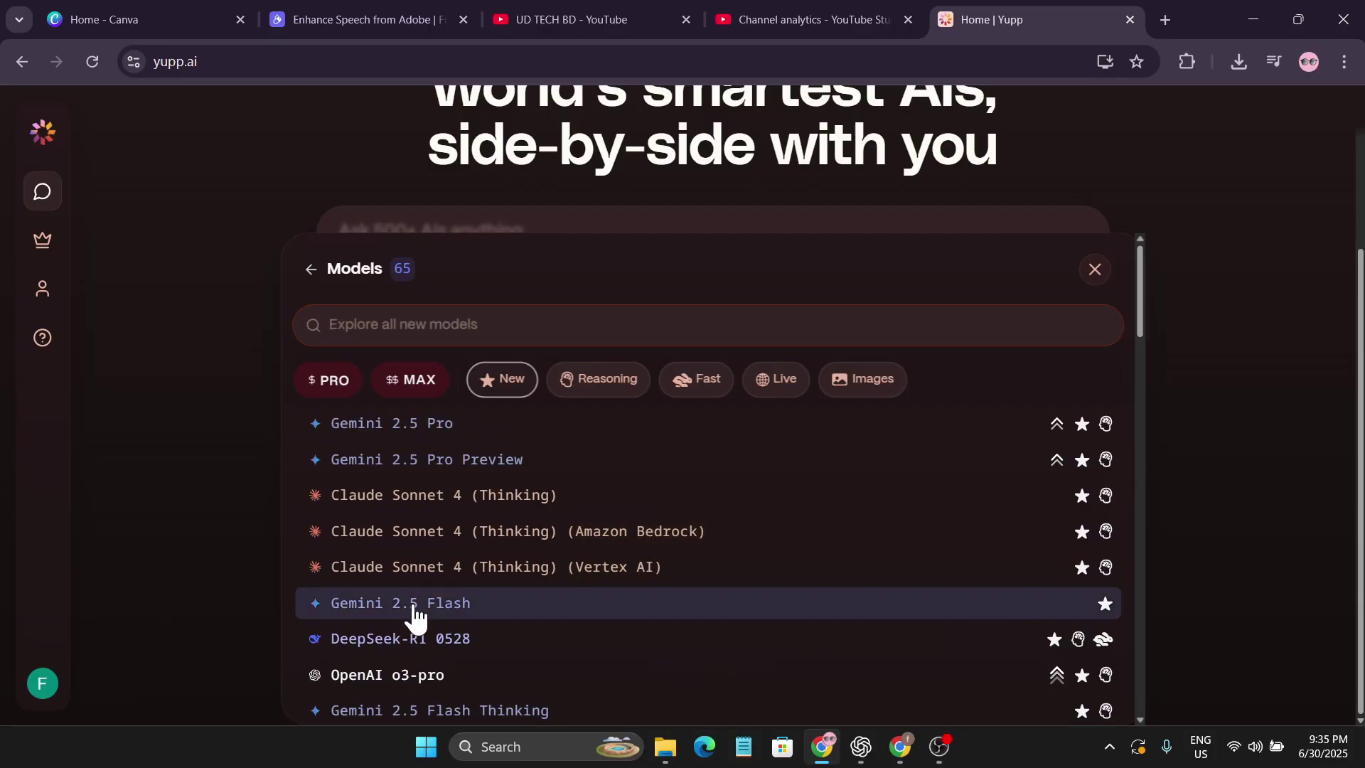
Filter the models to Reasoning, then to Images, and browse the 62 image models.
scroll(466, 616, down, 3)
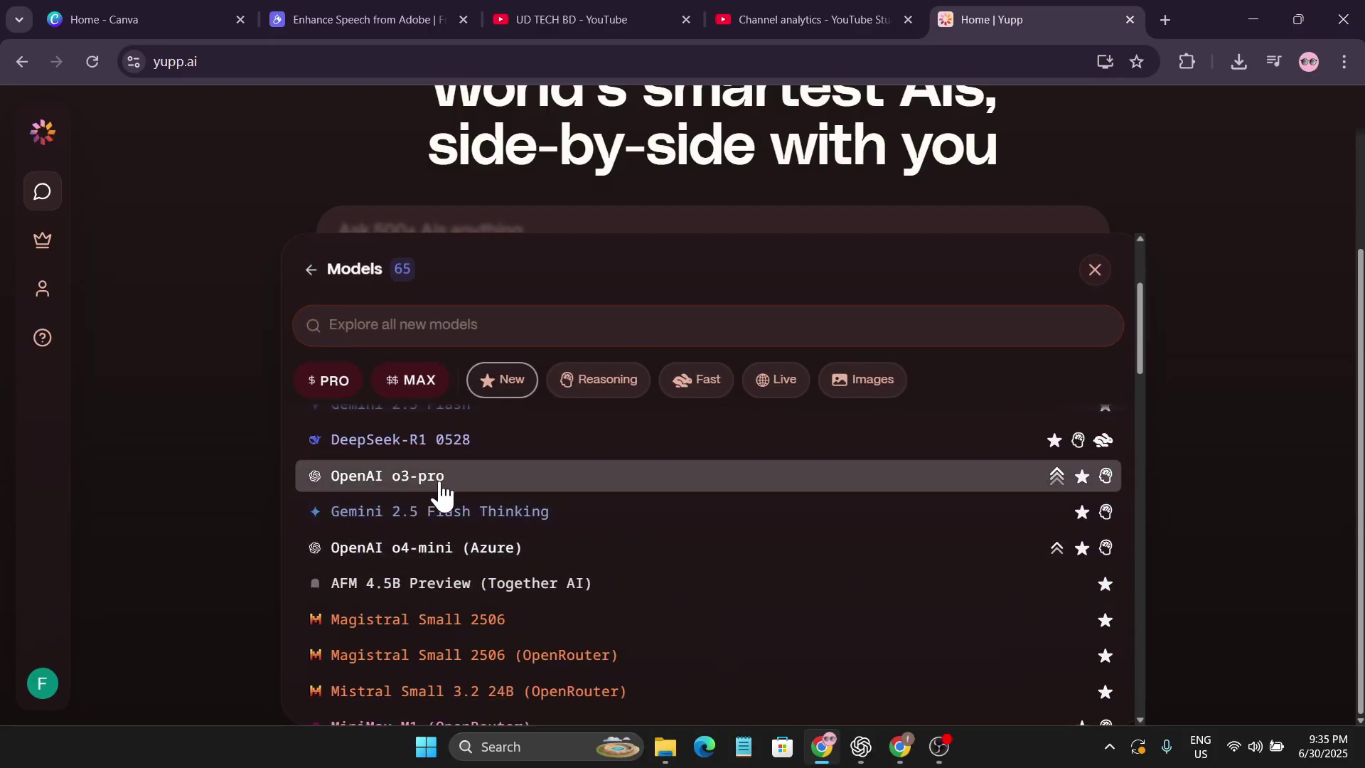
click(602, 382)
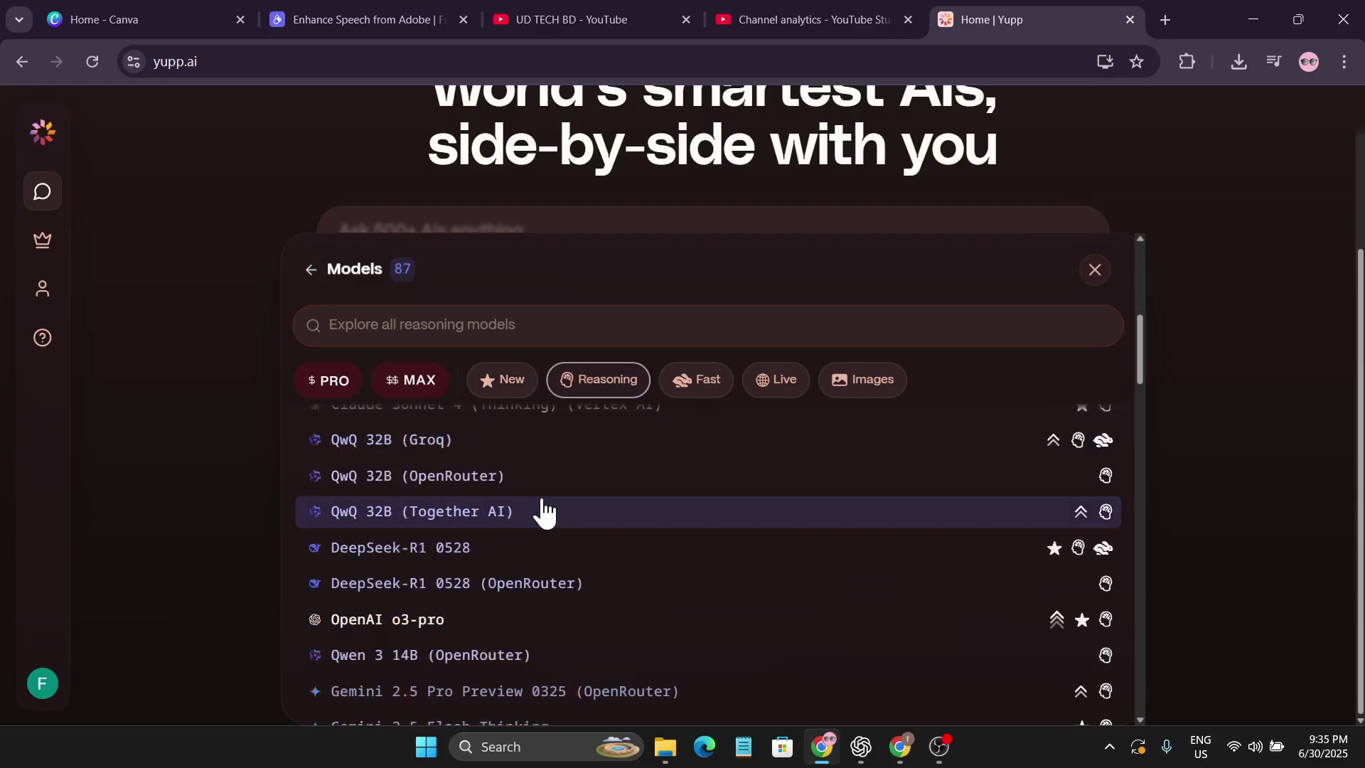
scroll(408, 532, up, 6)
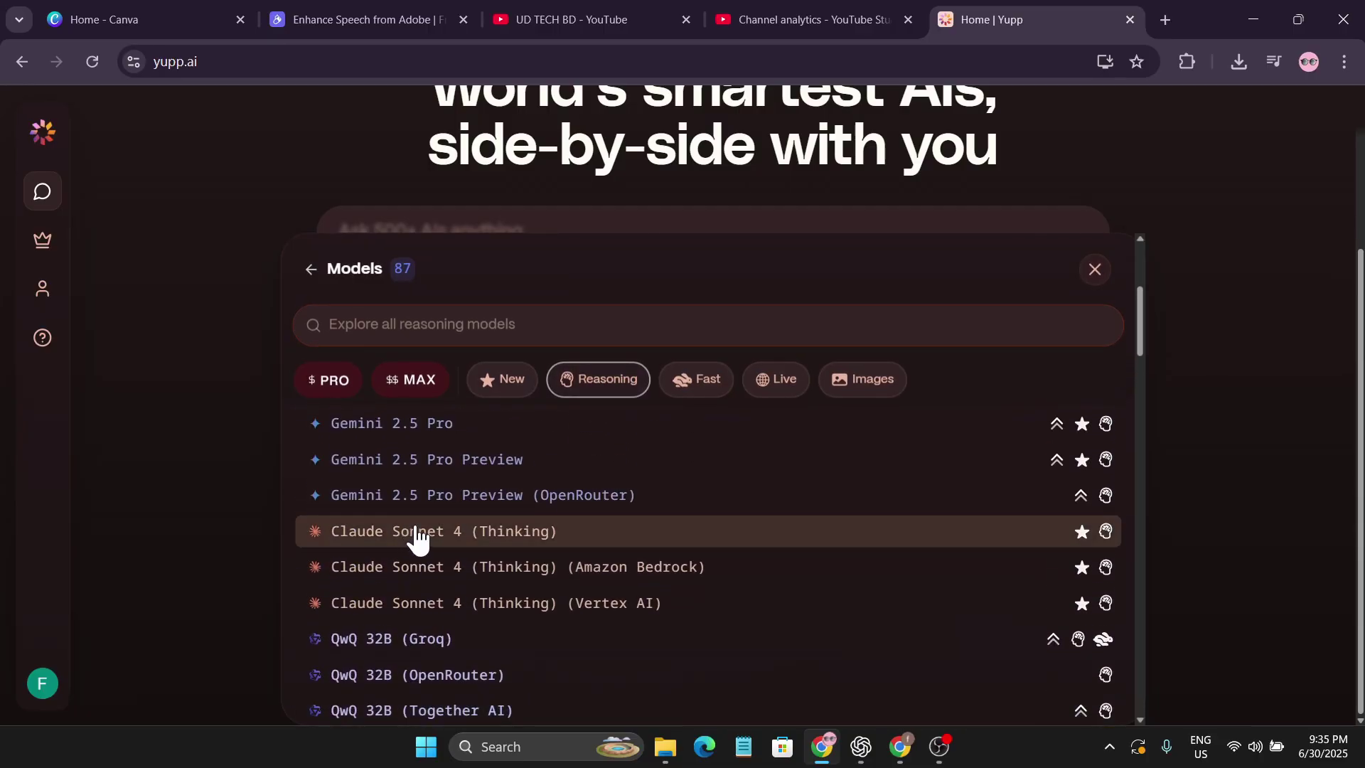
click(845, 394)
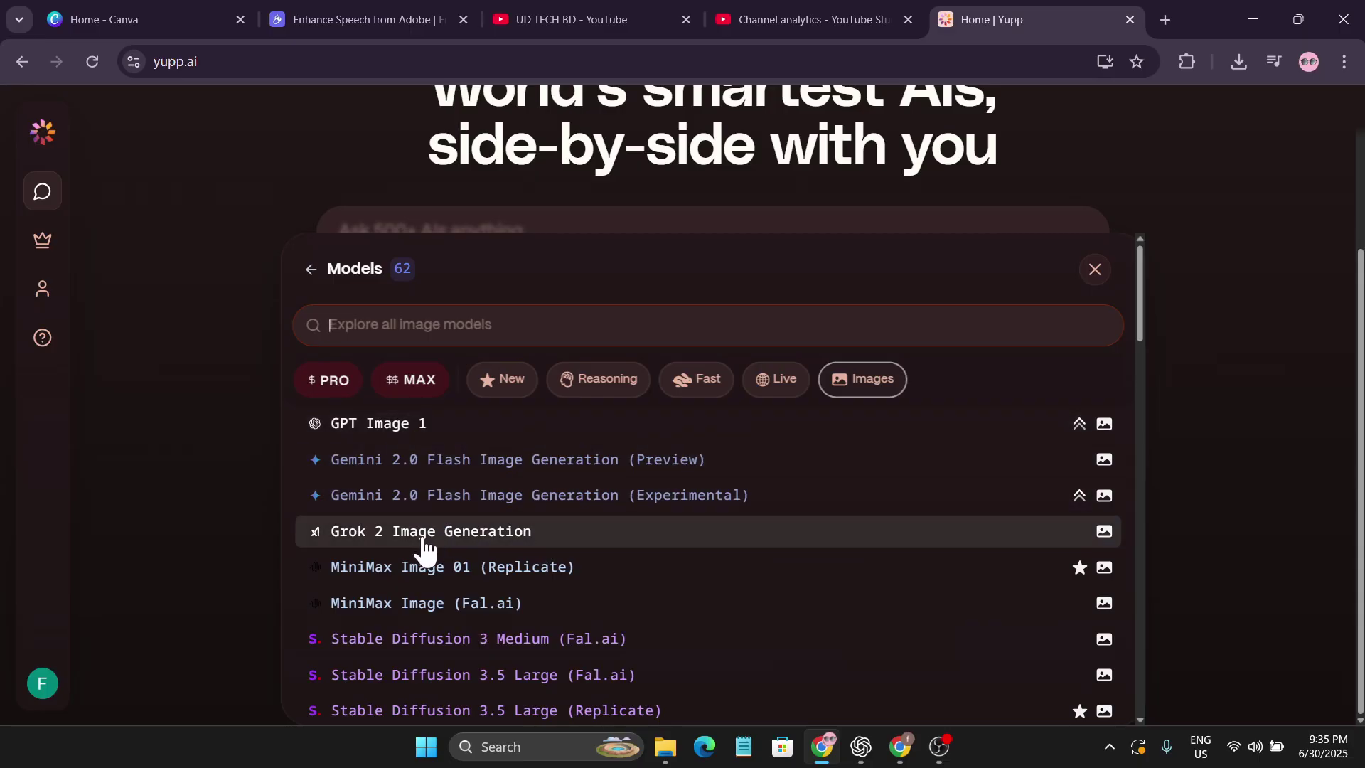
scroll(455, 533, down, 1)
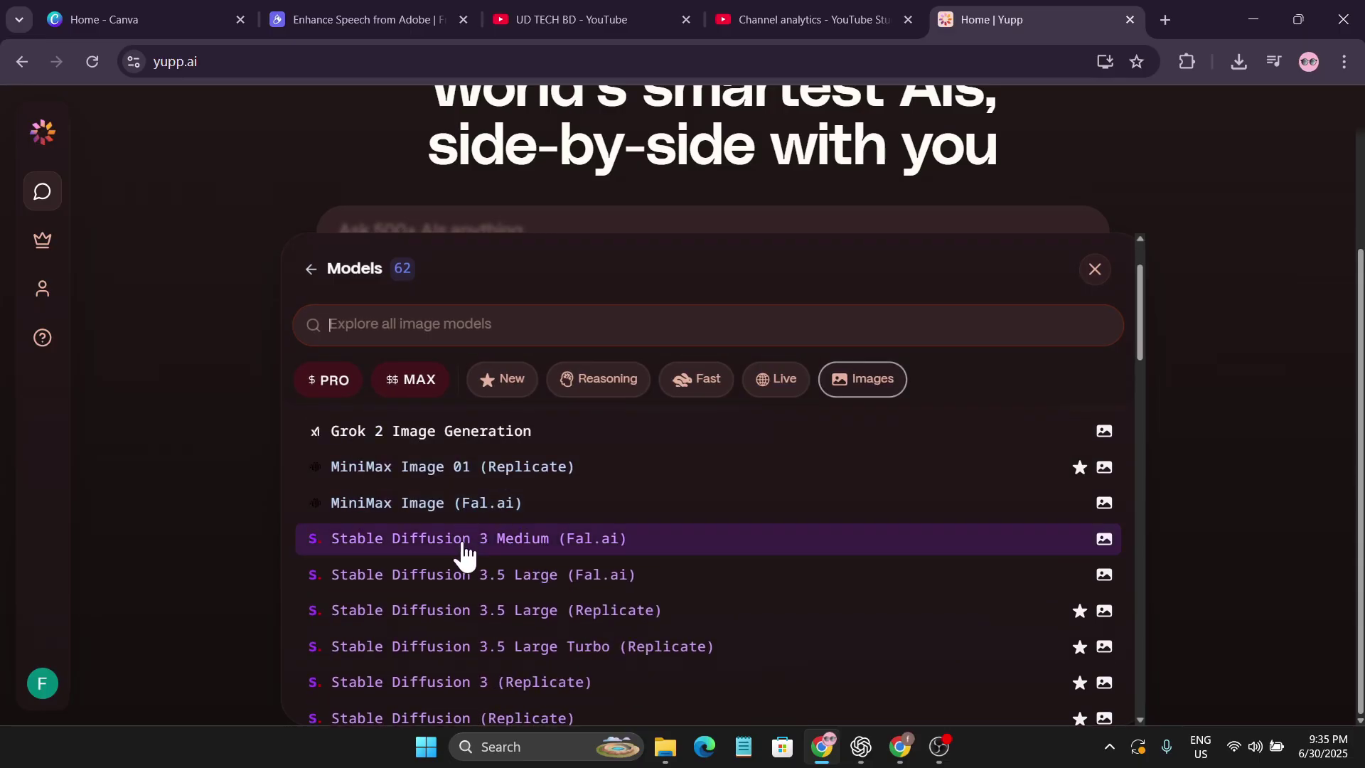
scroll(491, 554, down, 1)
scroll(512, 558, down, 2)
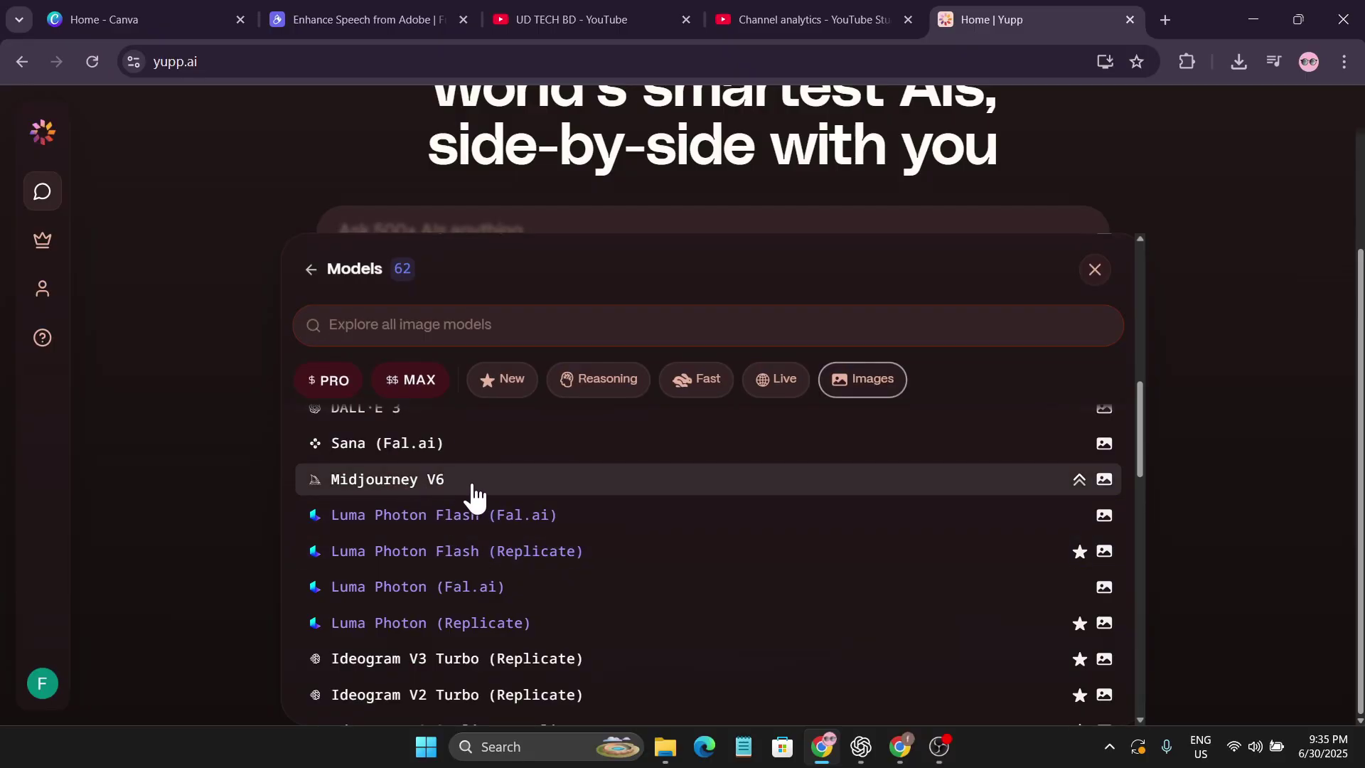
scroll(420, 600, down, 1)
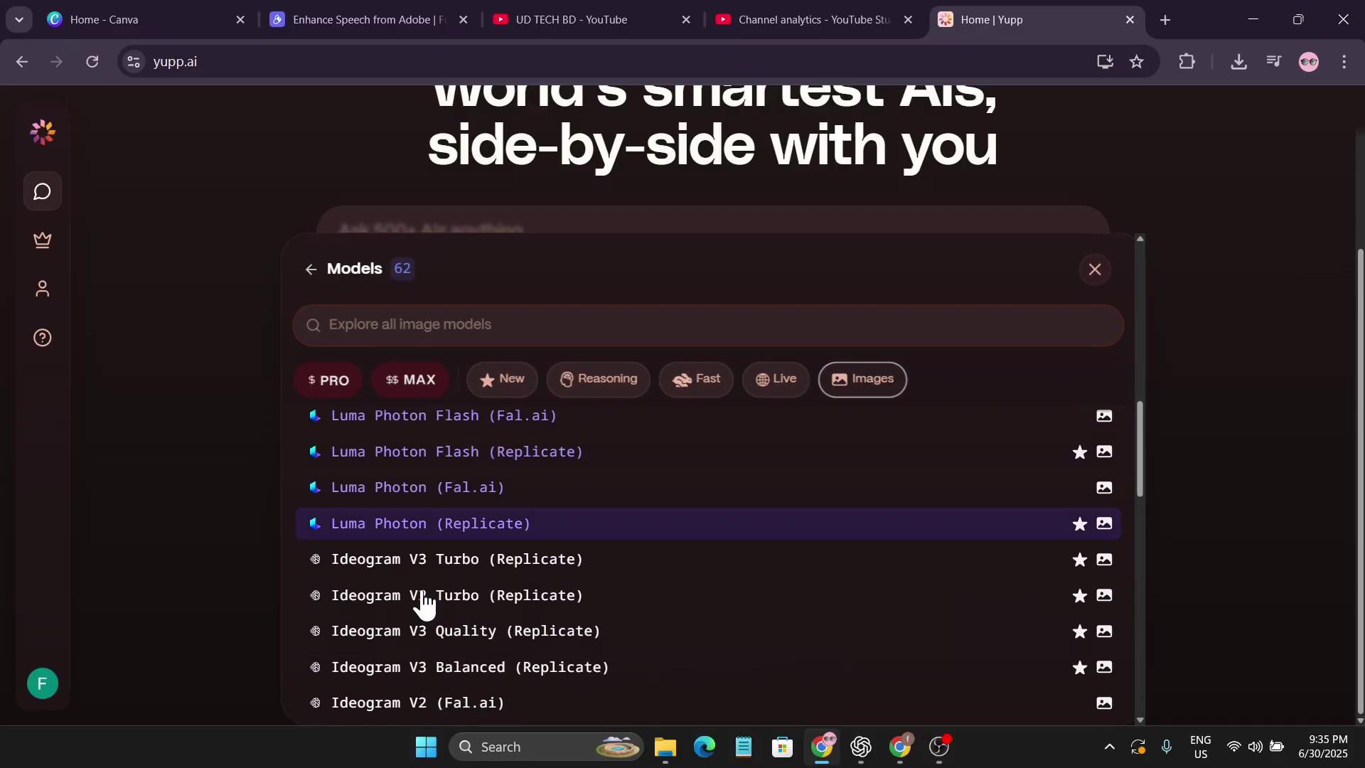
scroll(414, 620, up, 5)
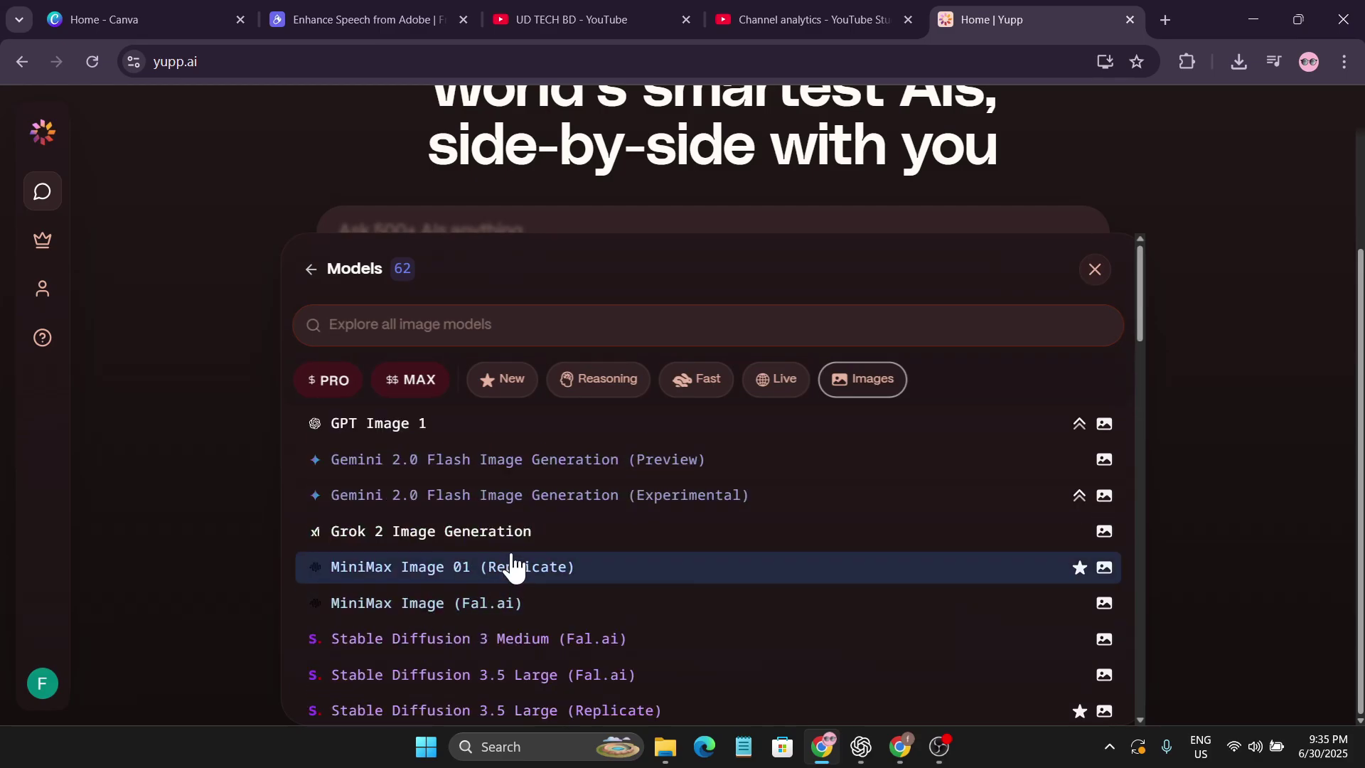
Close the model picker, check the 5,000-credit balance, and paste the plane-crash riddle into the prompt.
click(953, 233)
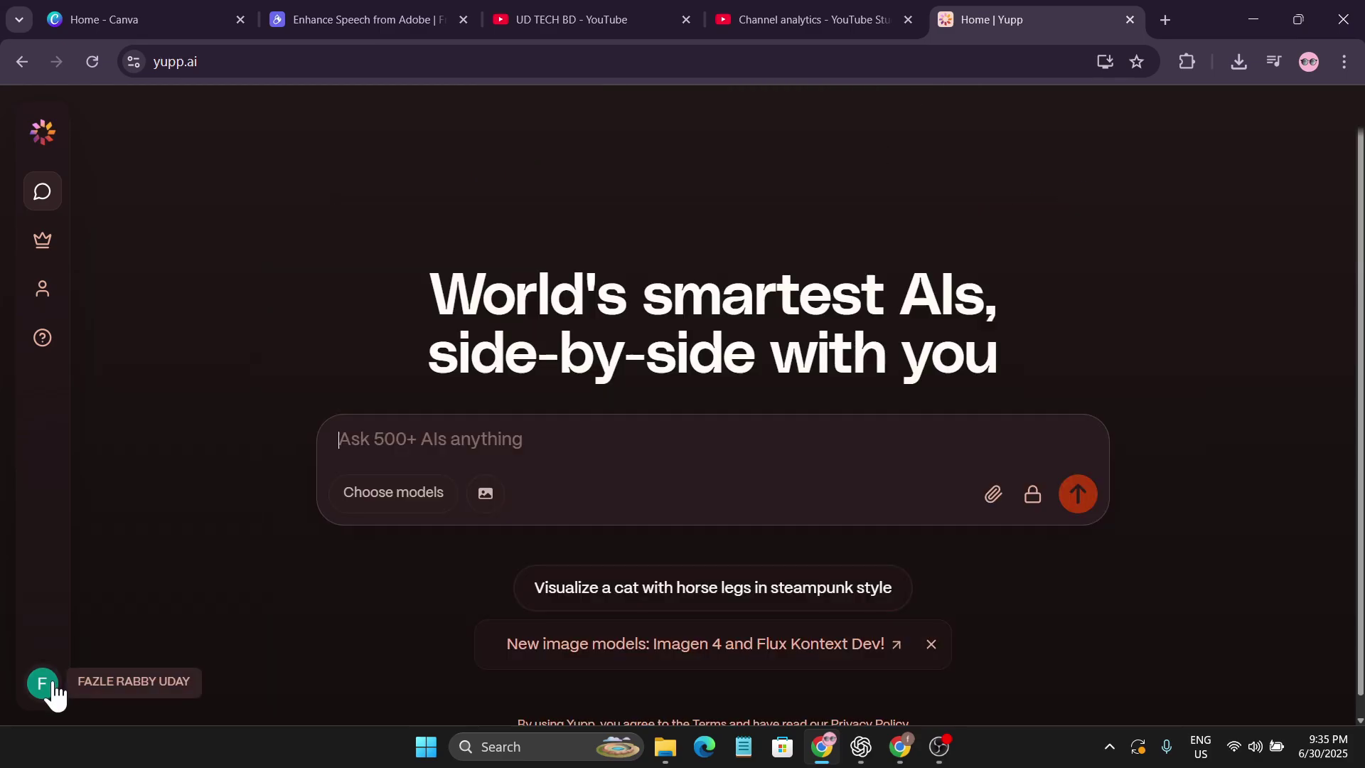
click(53, 688)
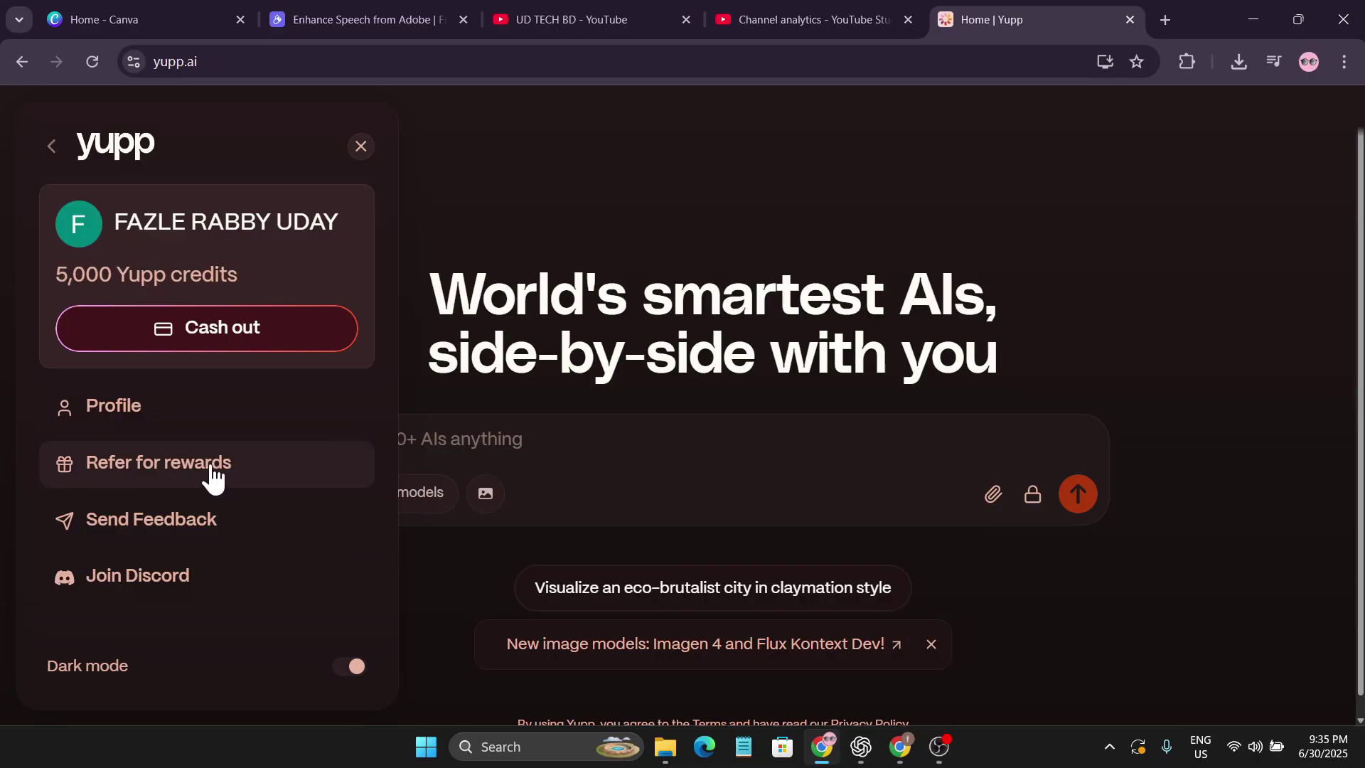
click(519, 442)
text(A plane crashes on the border of the U.S. and Canada. Where do they bury the survivors?)
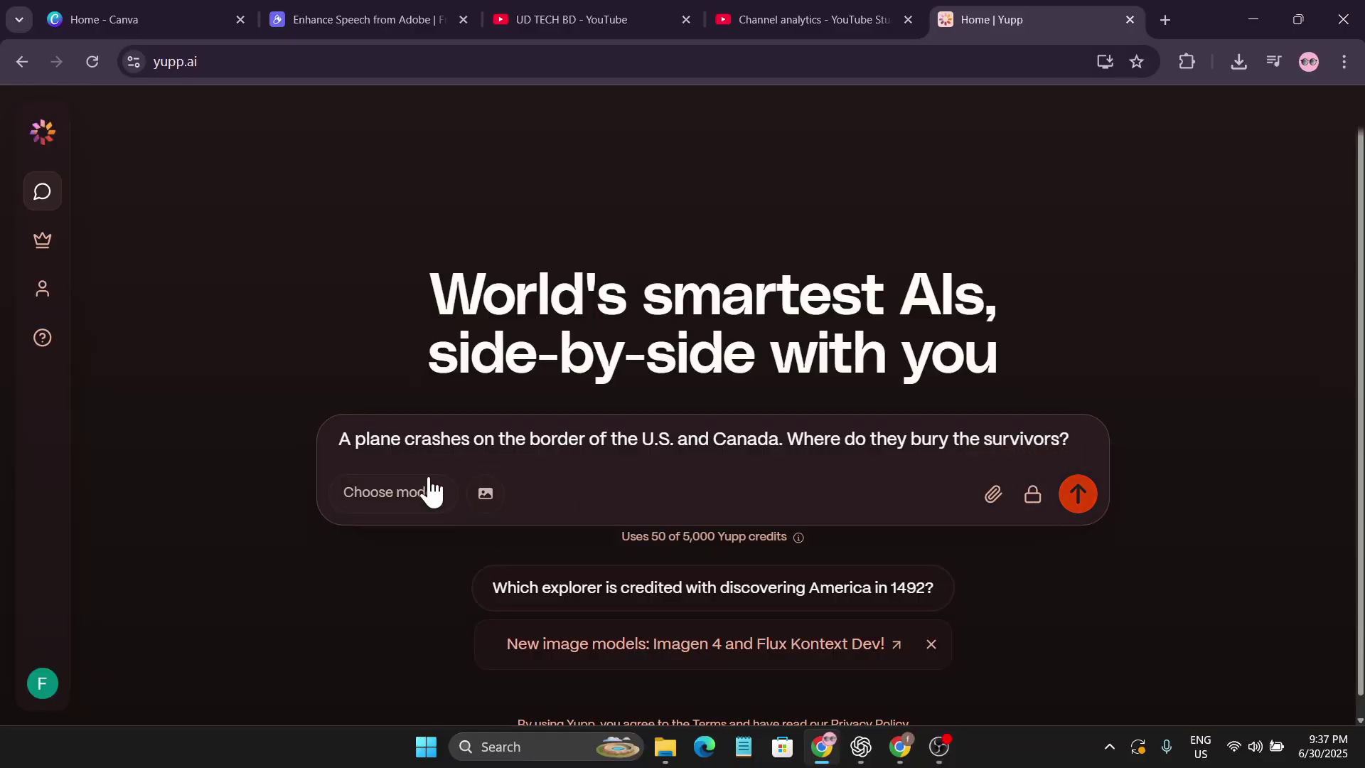
Set the chat audience to Public, cutting the prompt cost to 25 credits.
click(1032, 498)
scroll(765, 590, down, 1)
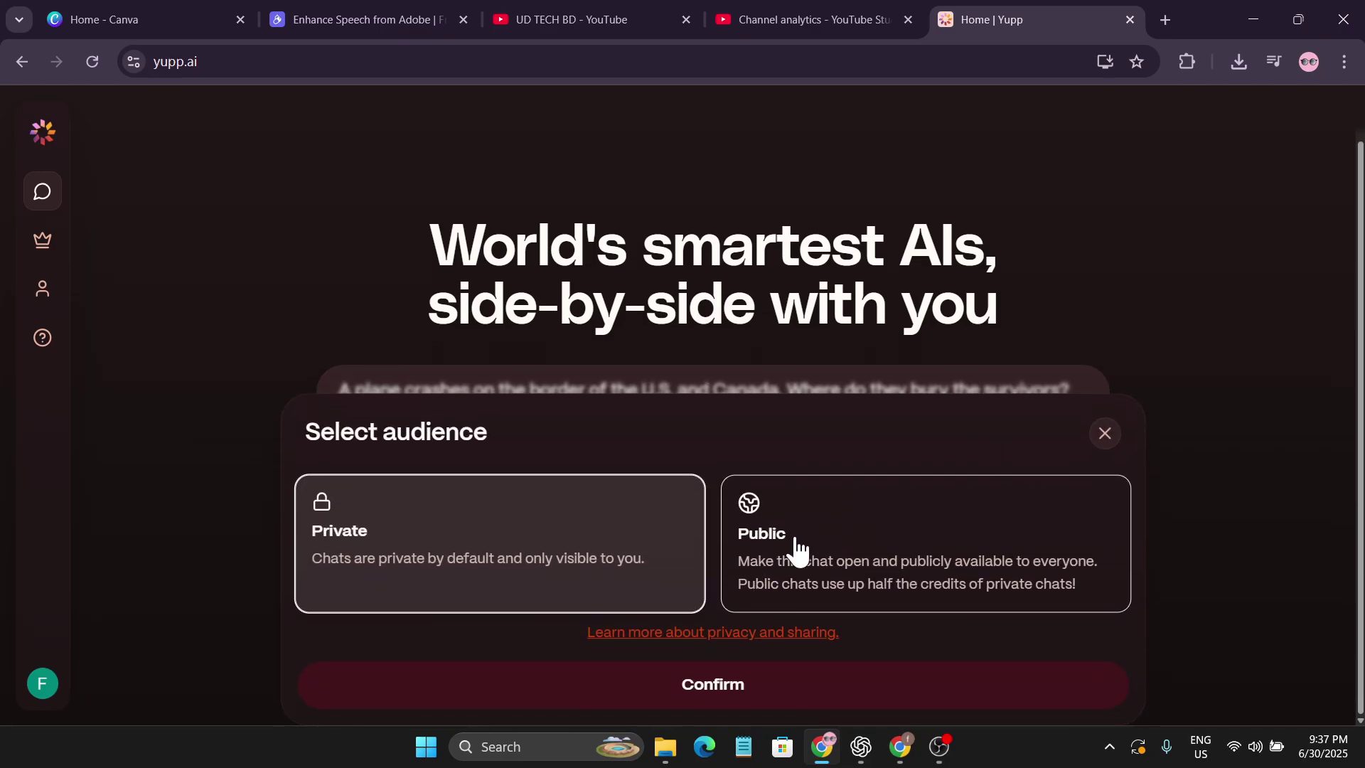
click(853, 565)
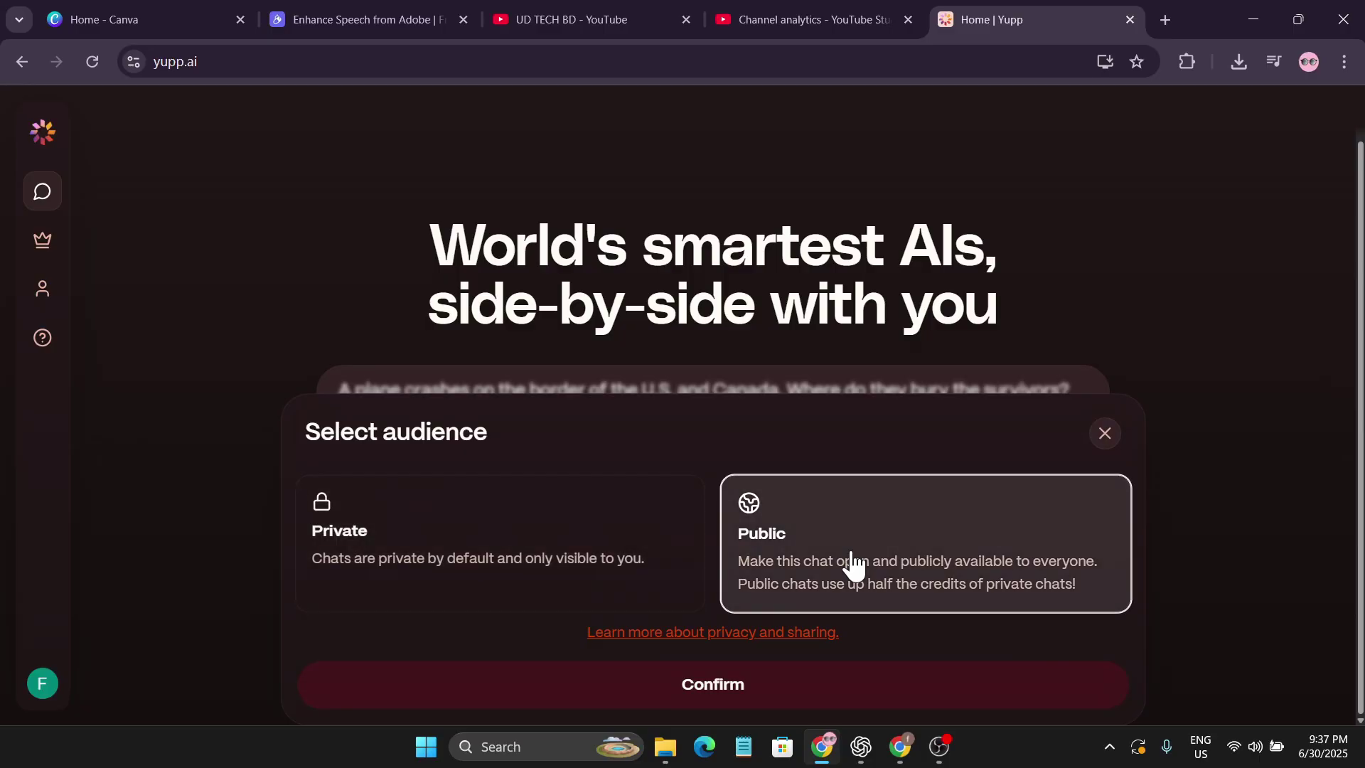
click(746, 694)
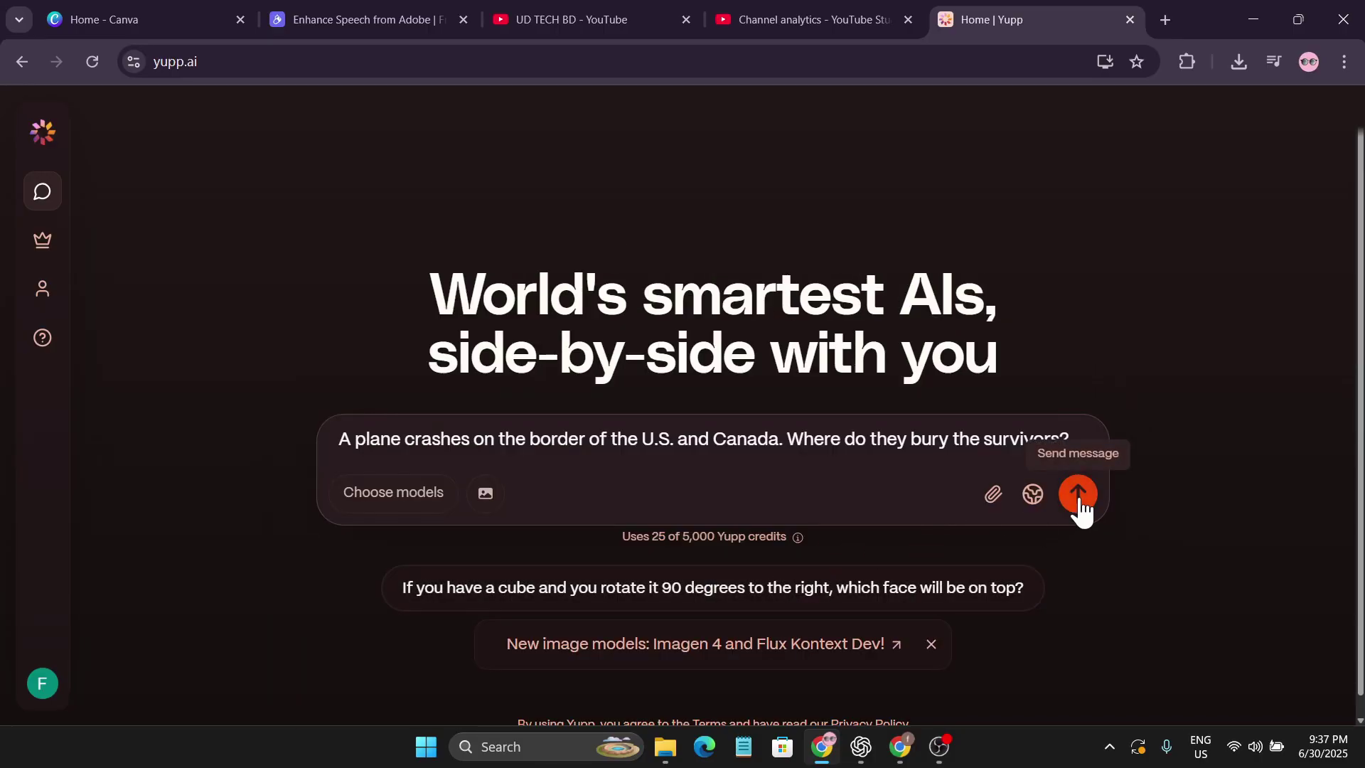
Send the riddle and compare the OpenAI o4-mini and DeepSeek-V3.1 answers.
click(1079, 493)
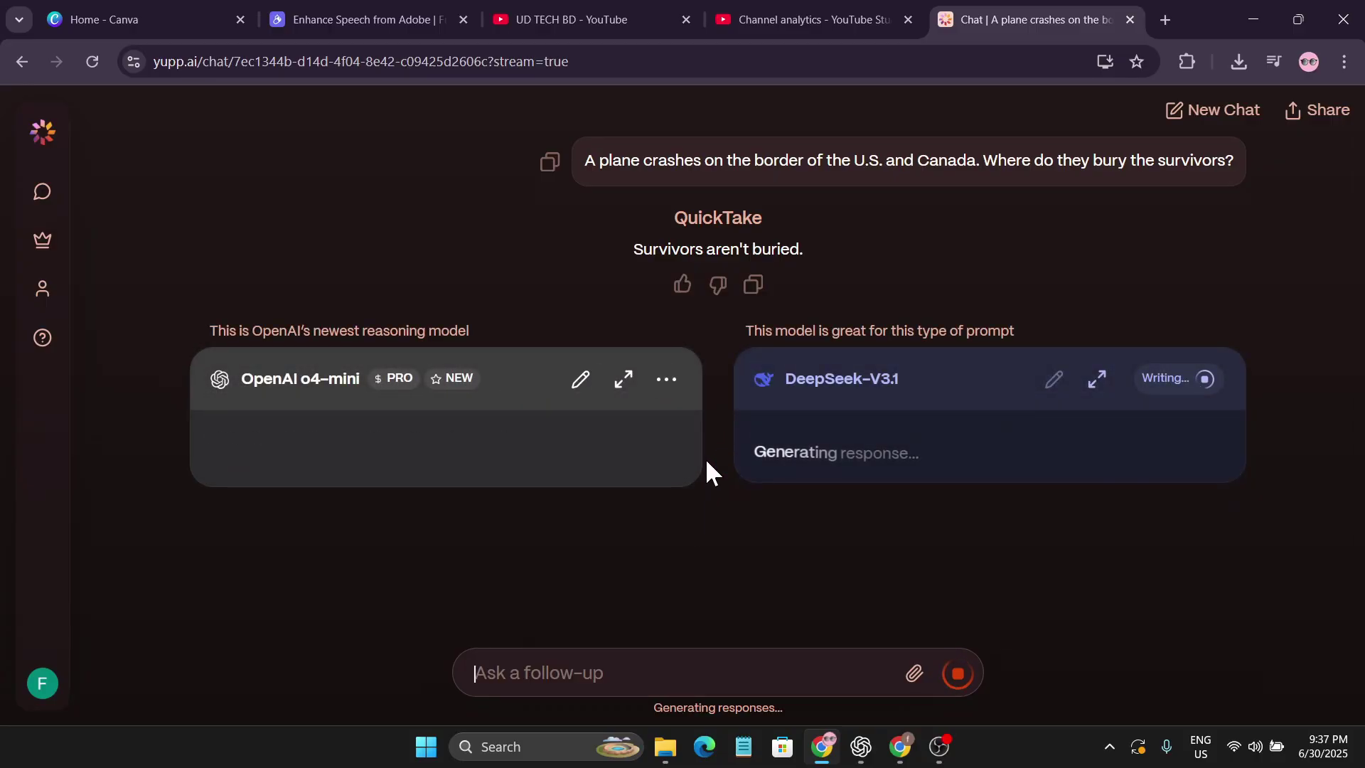
mouse_move(310, 395)
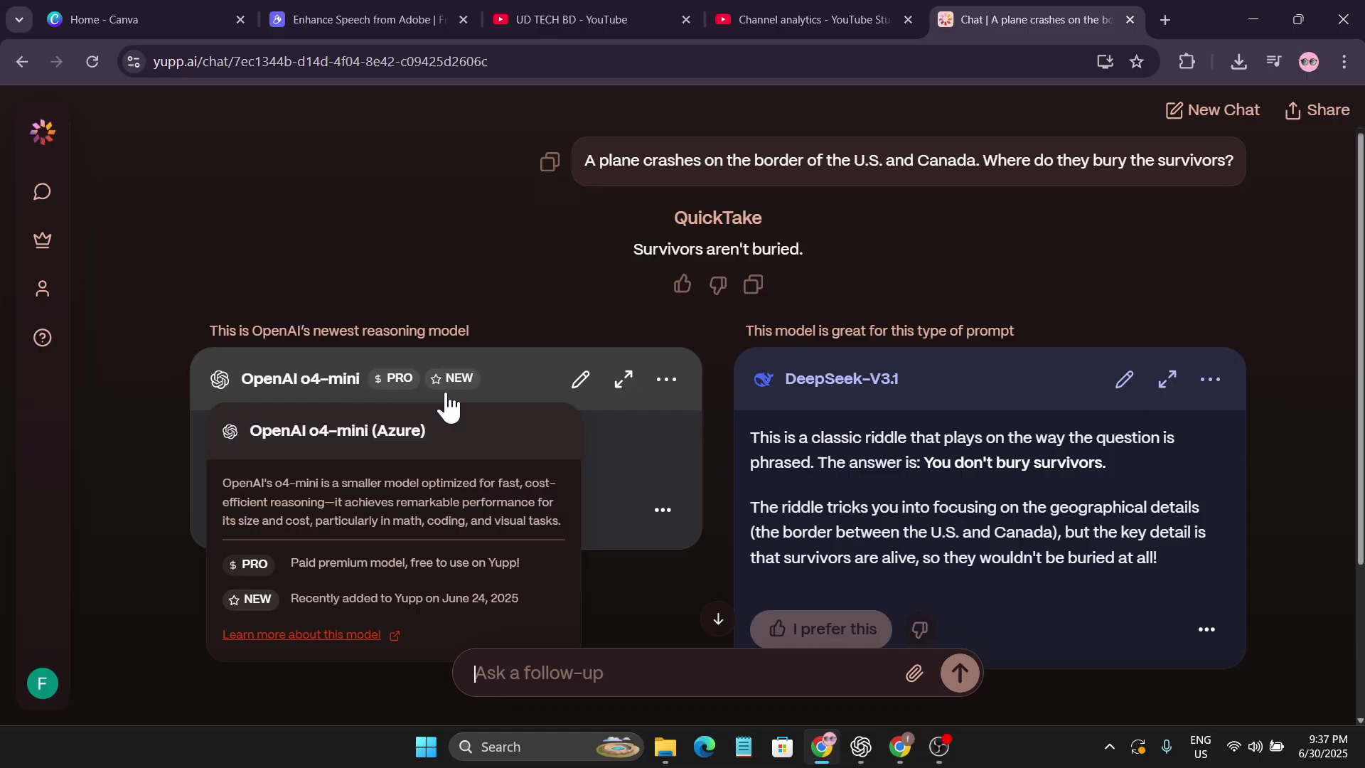
mouse_move(824, 388)
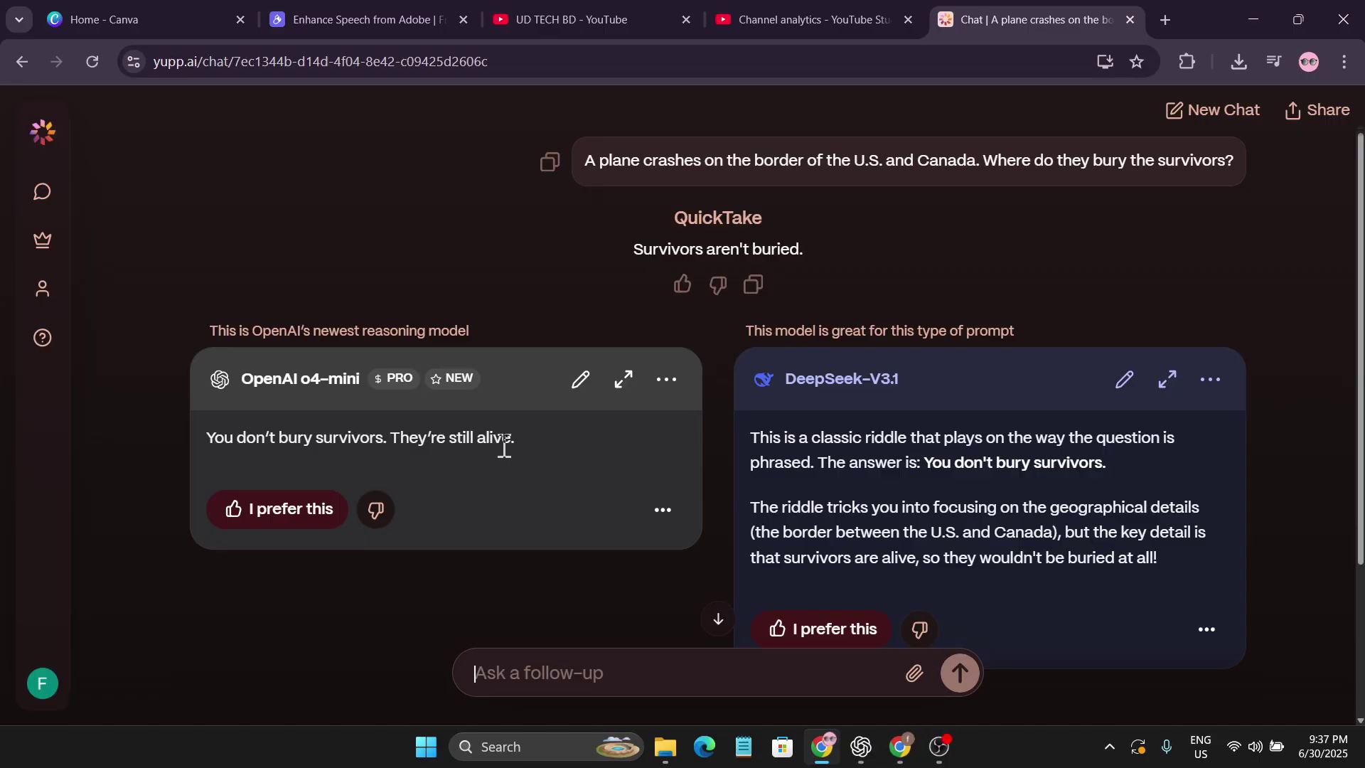
scroll(847, 472, down, 3)
scroll(850, 441, up, 3)
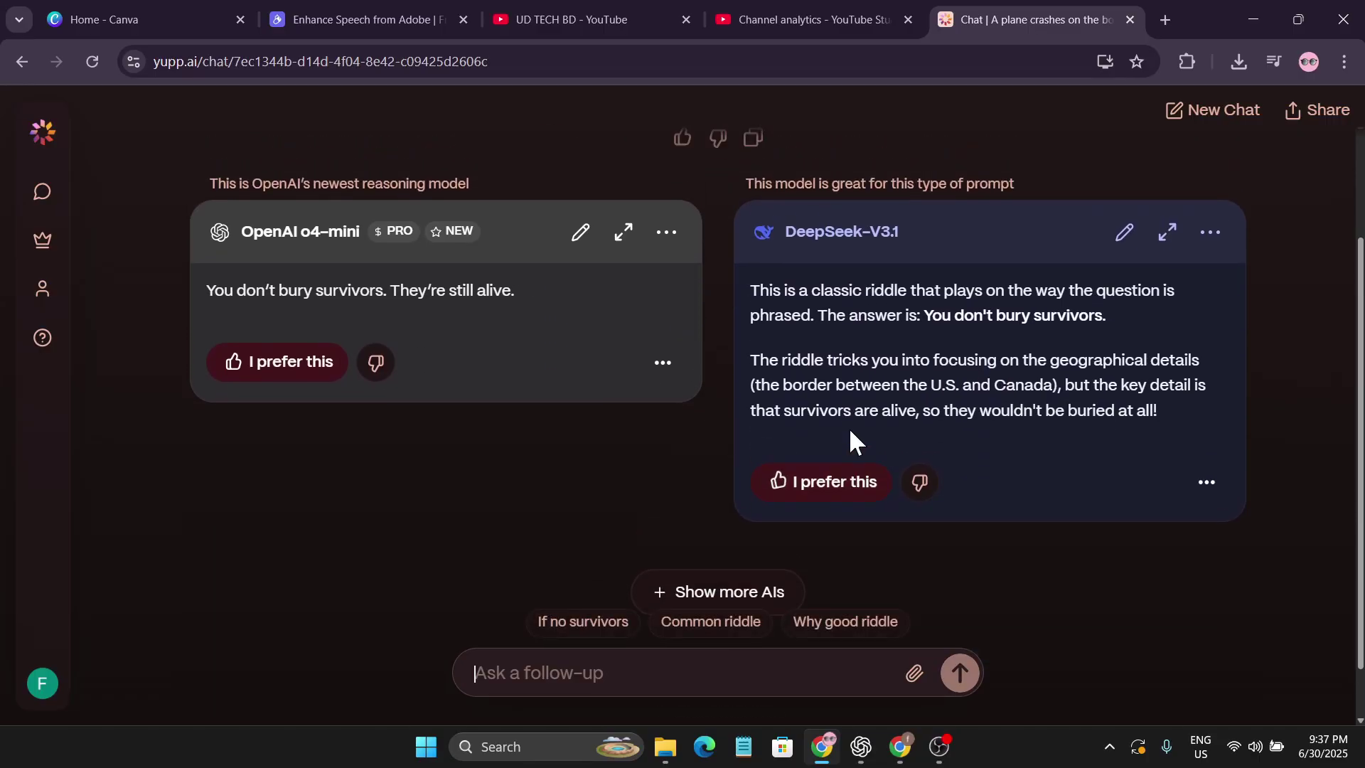
scroll(889, 523, down, 3)
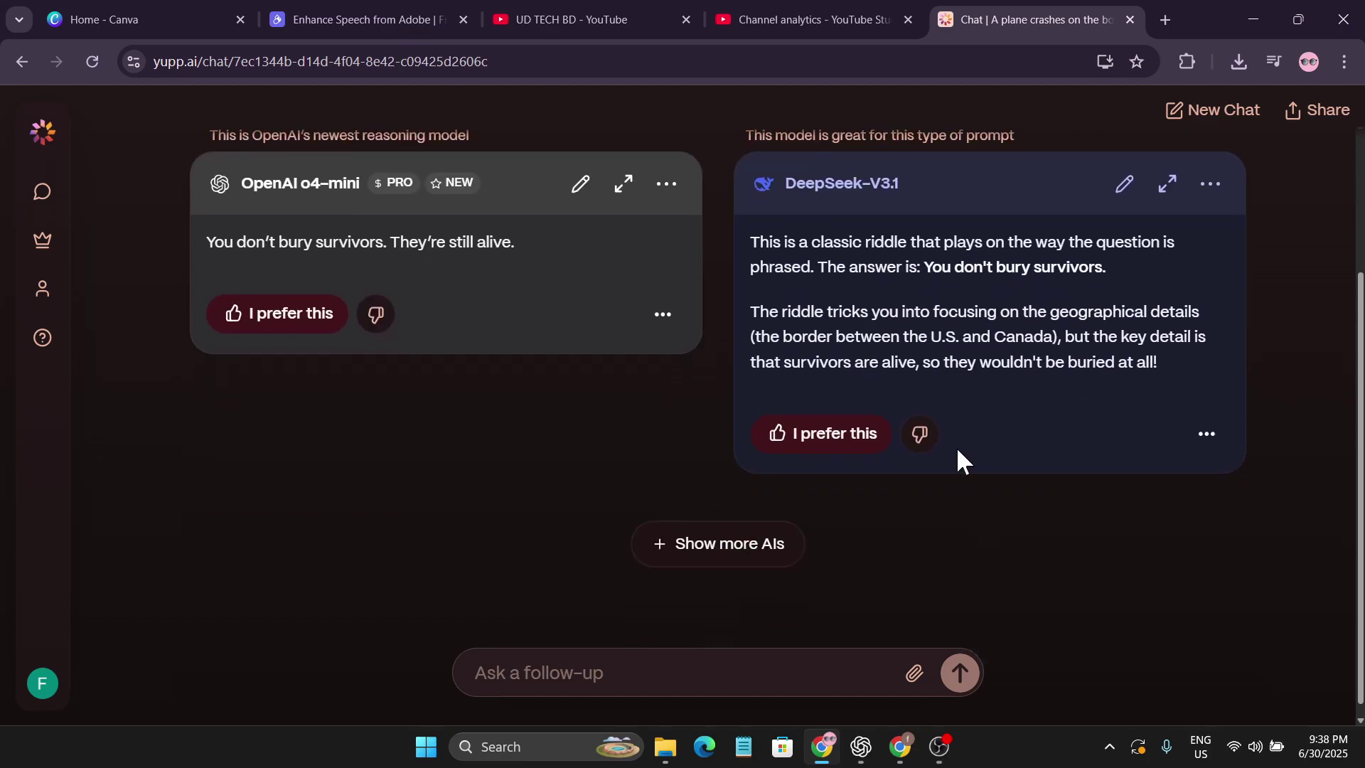
scroll(953, 437, up, 2)
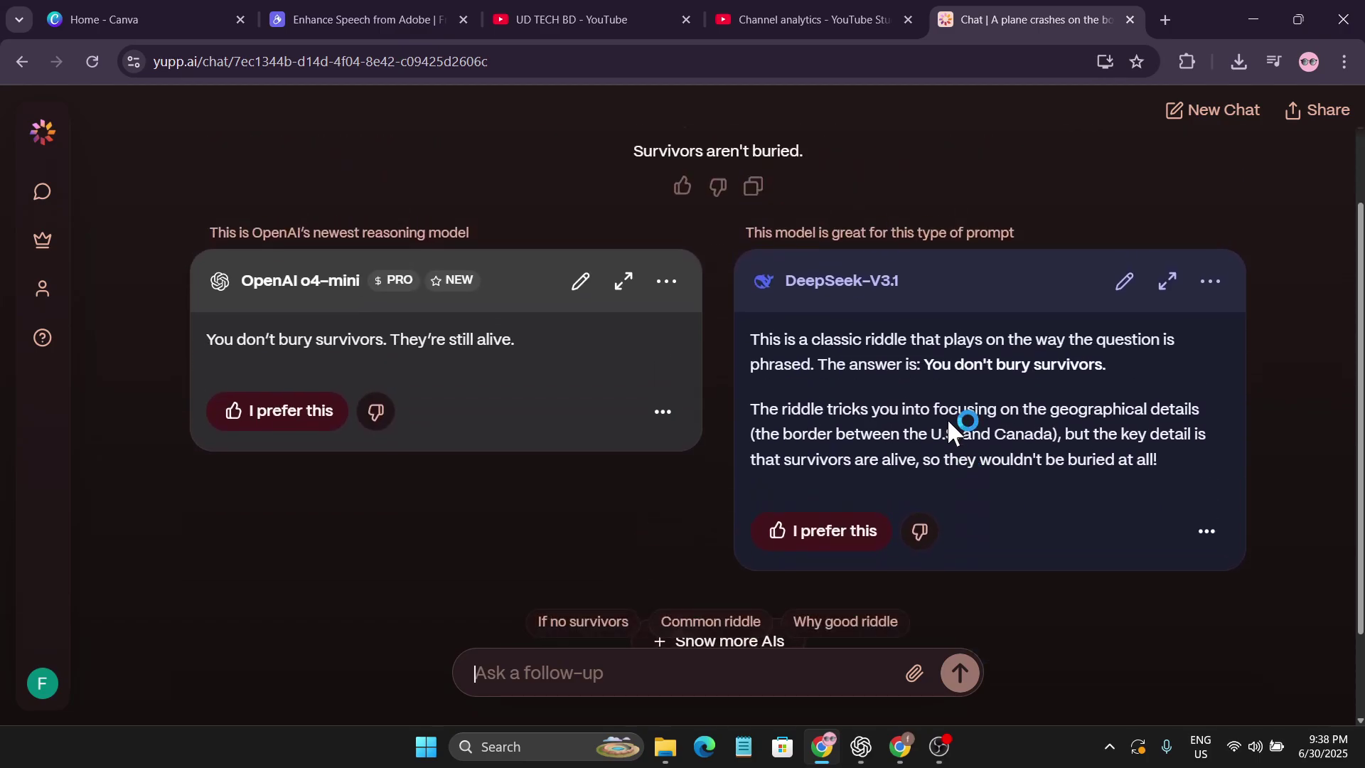
Prefer OpenAI o4-mini's answer and submit 'On target!' and 'Fast' feedback.
click(302, 420)
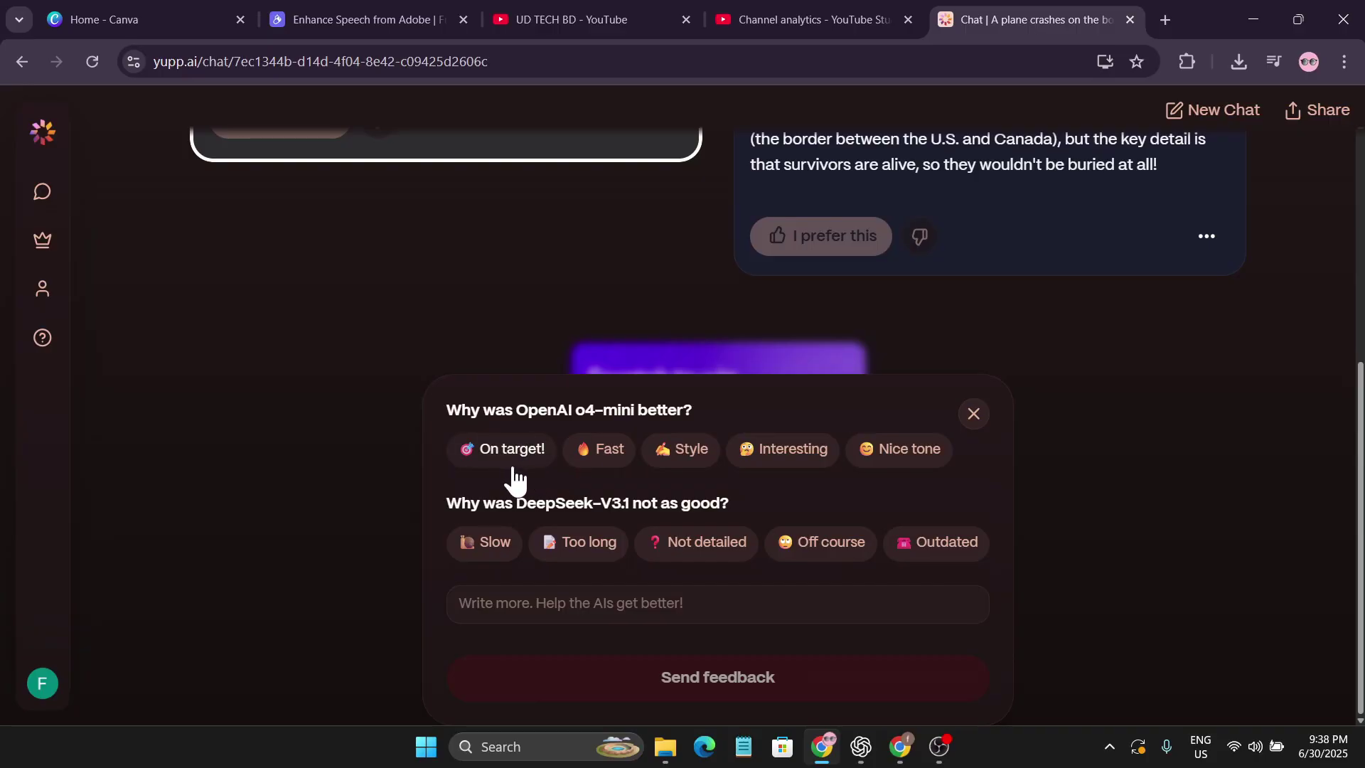
click(523, 459)
click(609, 462)
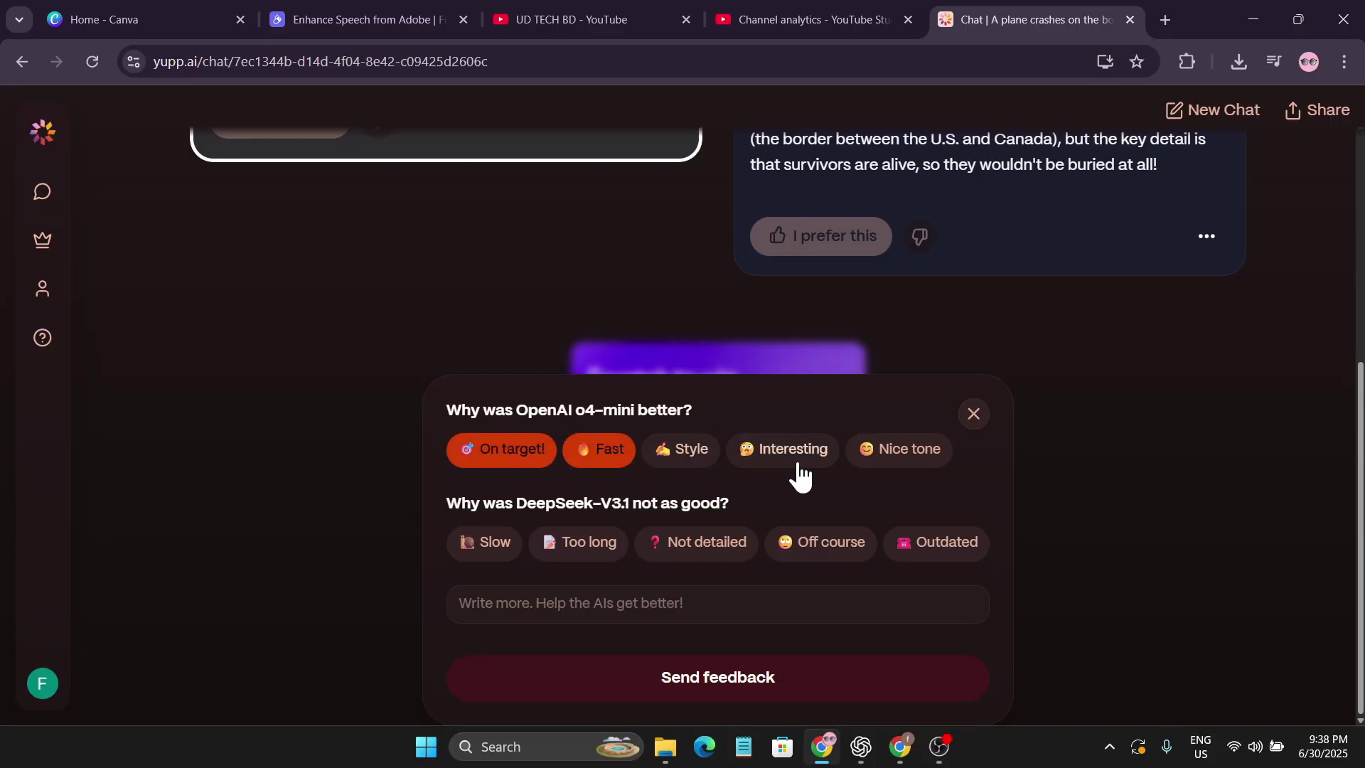
click(690, 701)
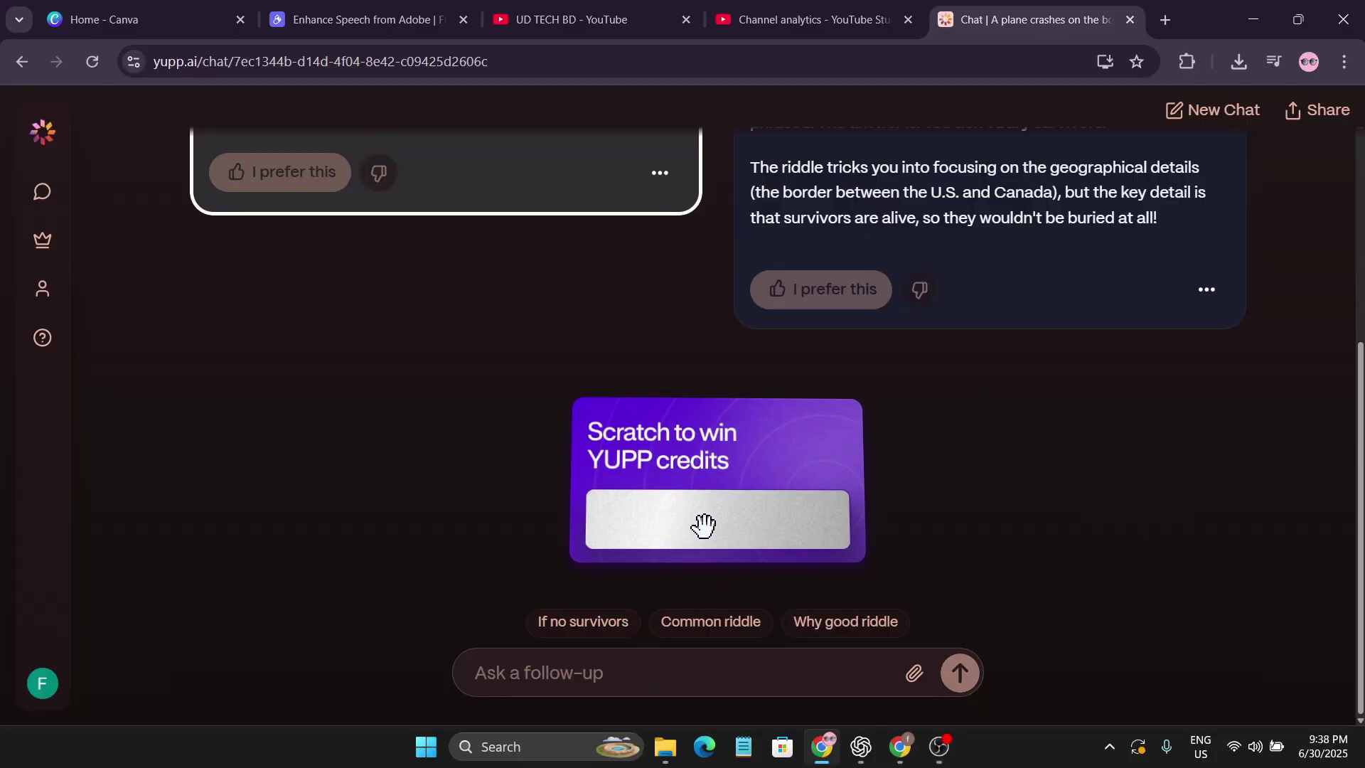
Scratch the card to win 328 credits and confirm the new 5,303-credit balance.
drag(704, 528, 640, 525)
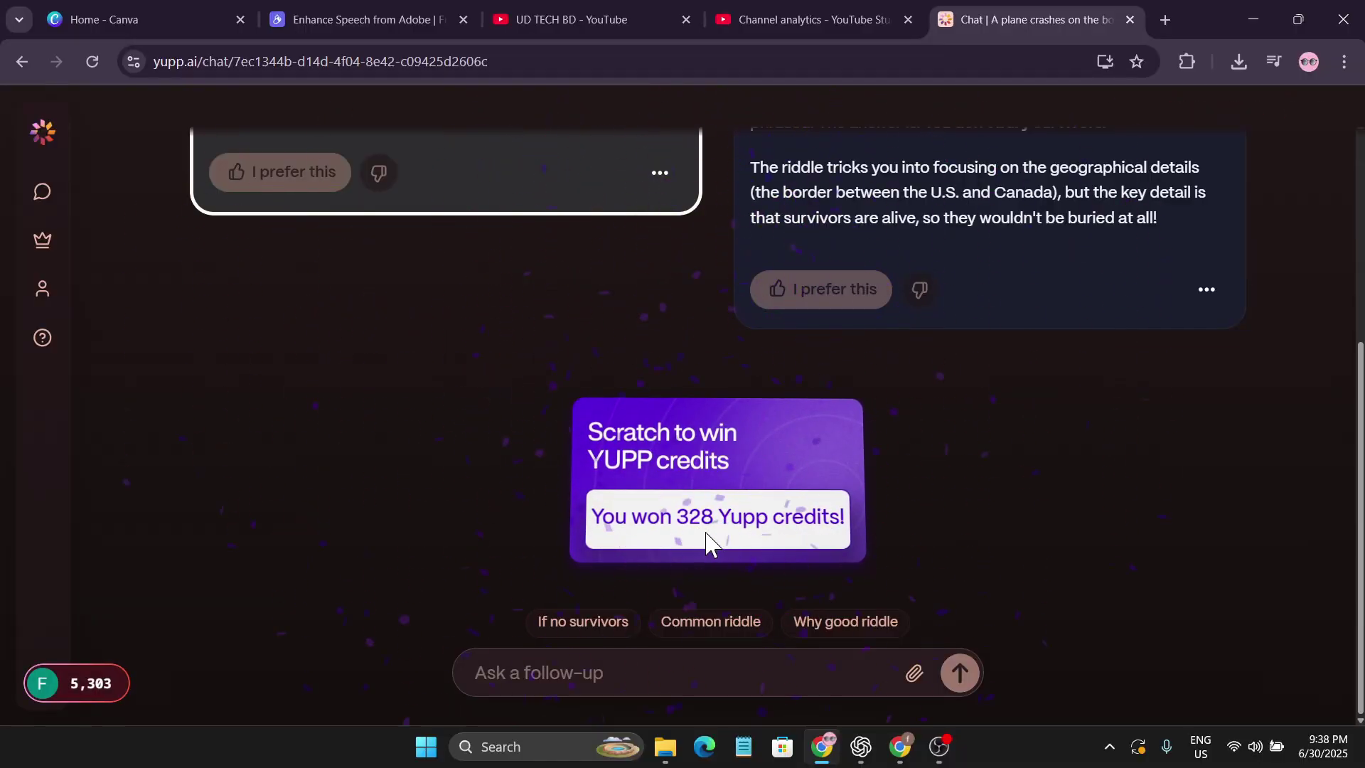
click(118, 688)
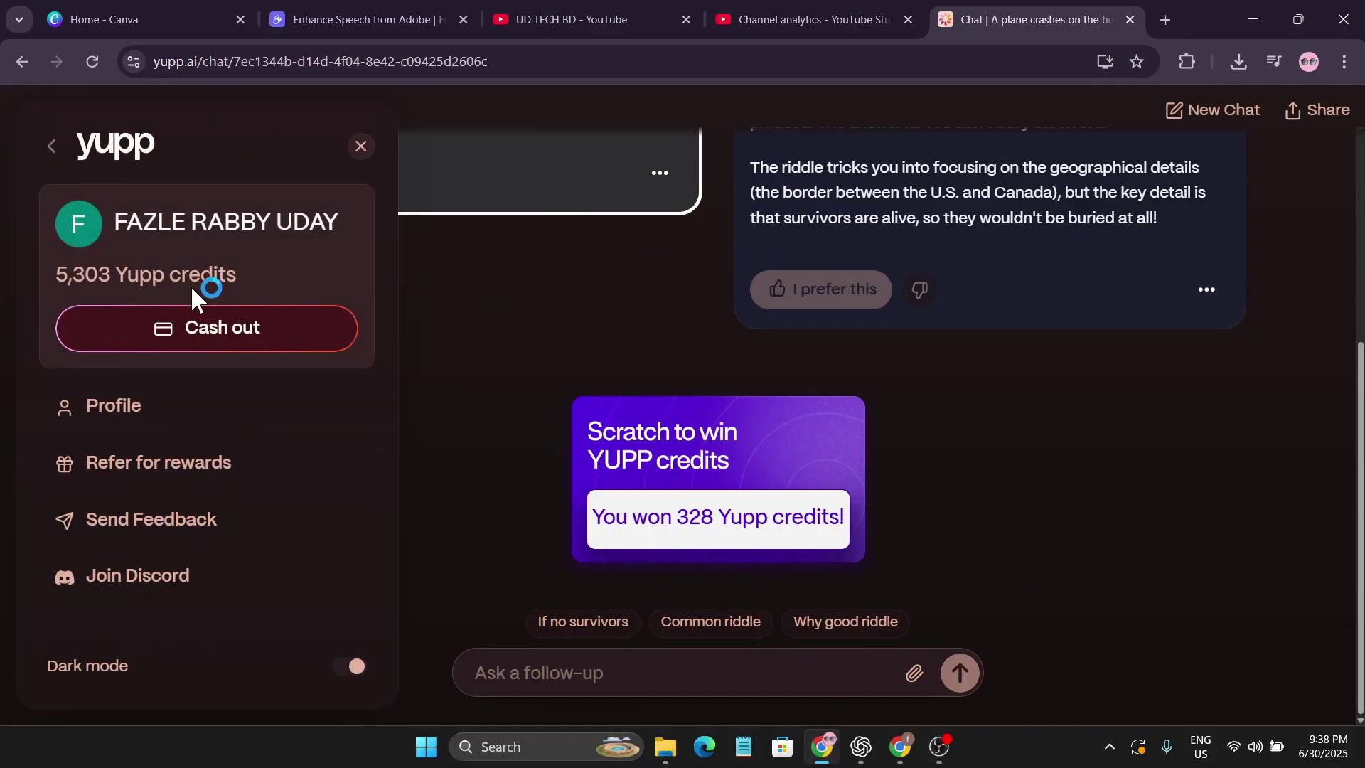
click(372, 152)
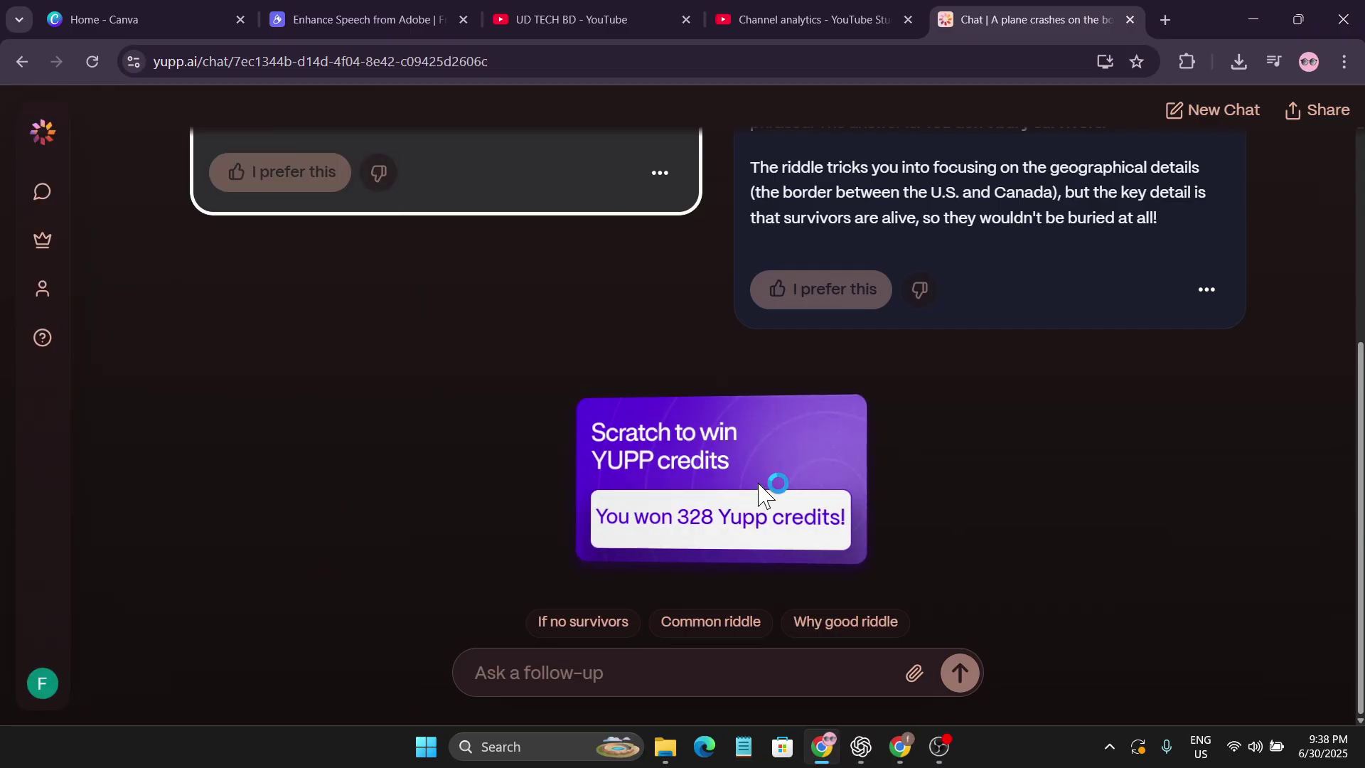
Start a new chat with 'What color is a mirror?' and add OpenAI o1-mini from the Pro models.
scroll(676, 472, up, 2)
key(alt+Left)
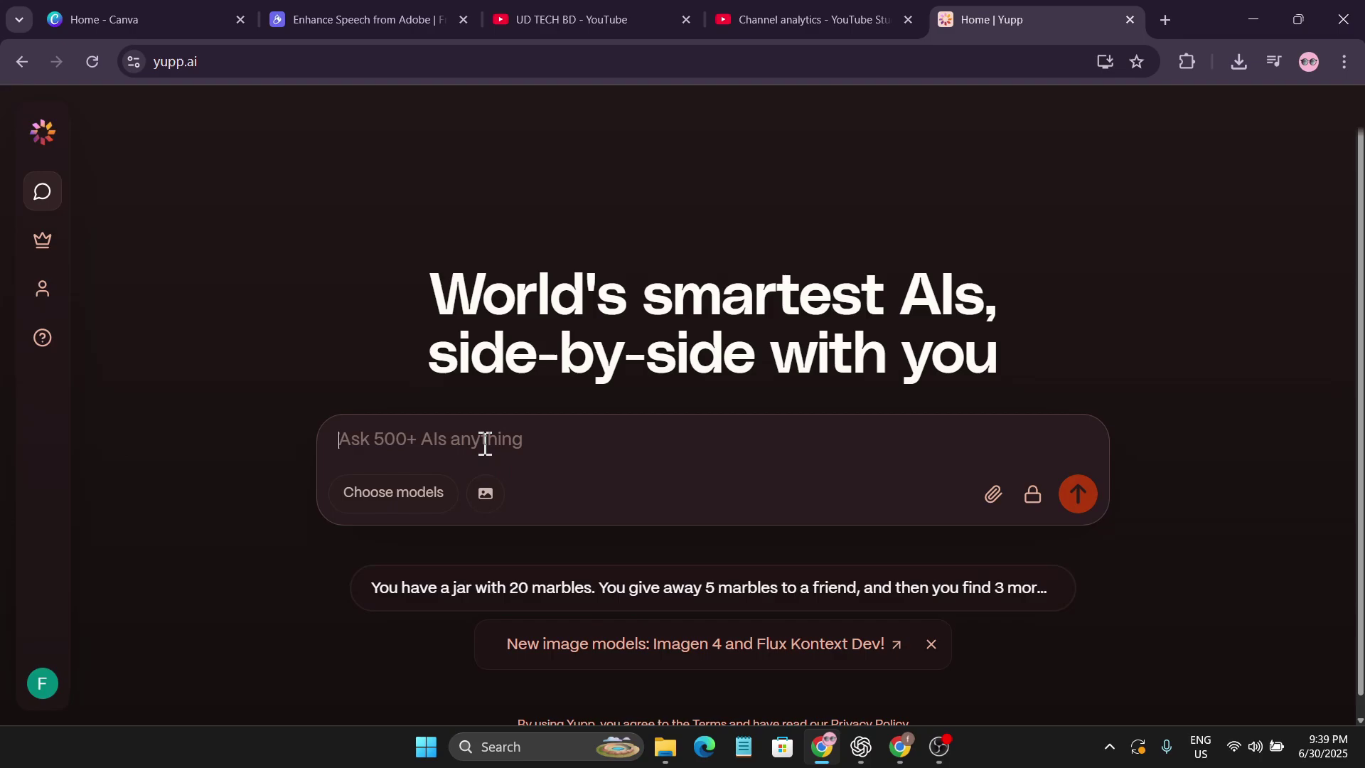
text(What color is a mirror?)
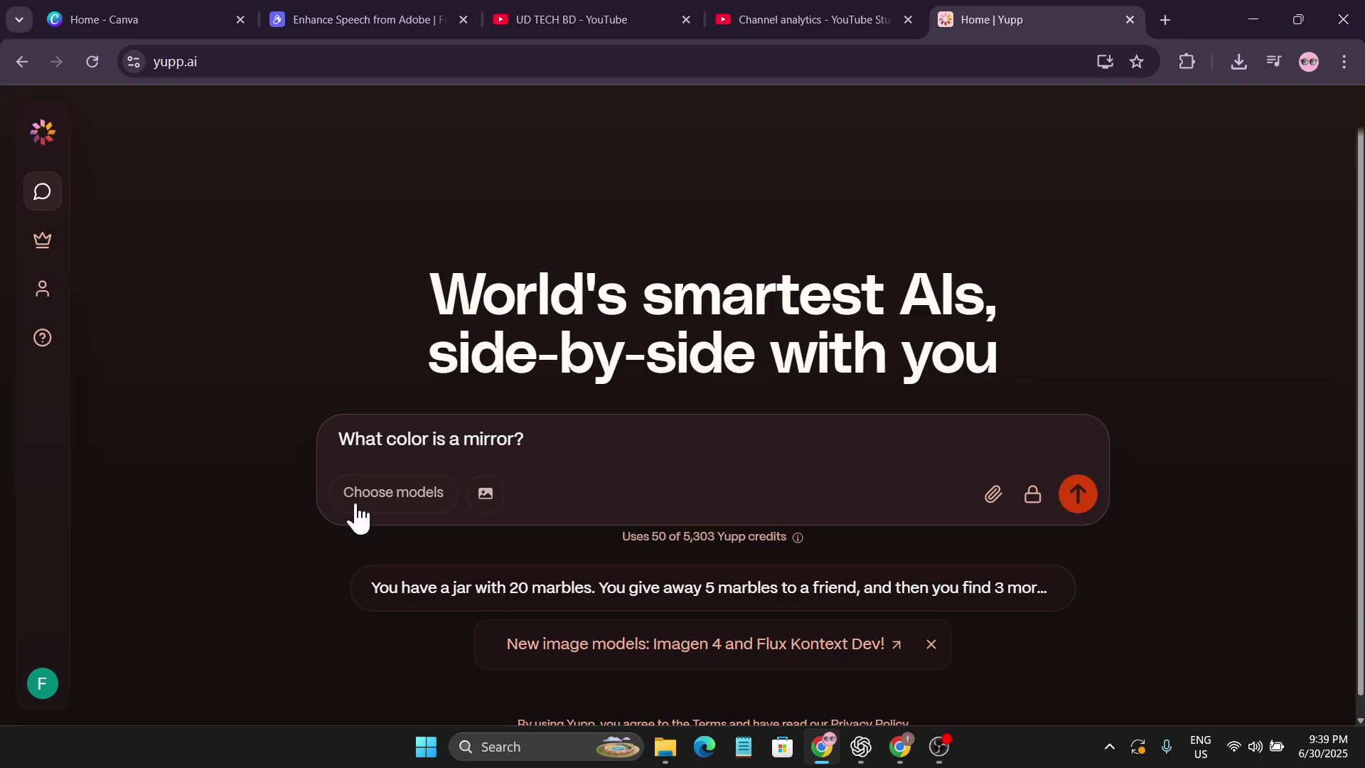
click(415, 499)
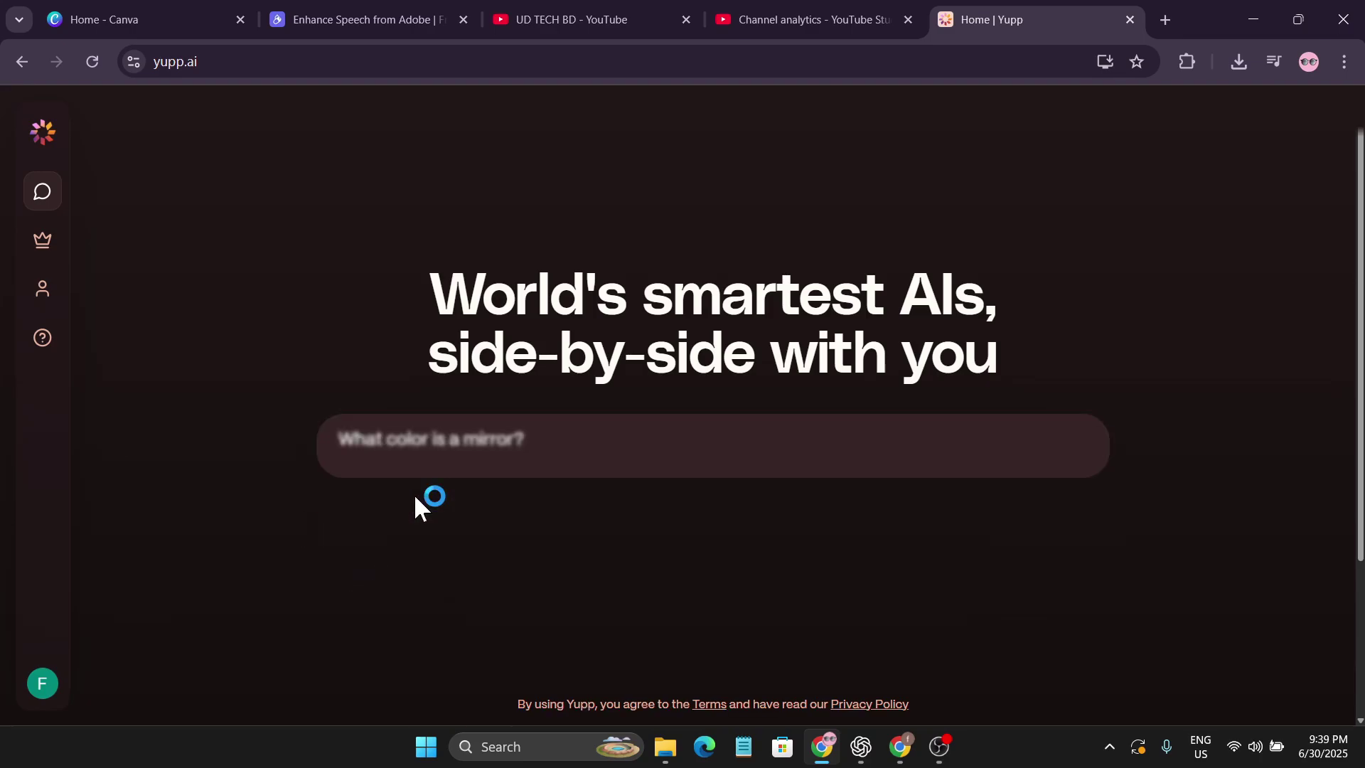
scroll(566, 552, down, 3)
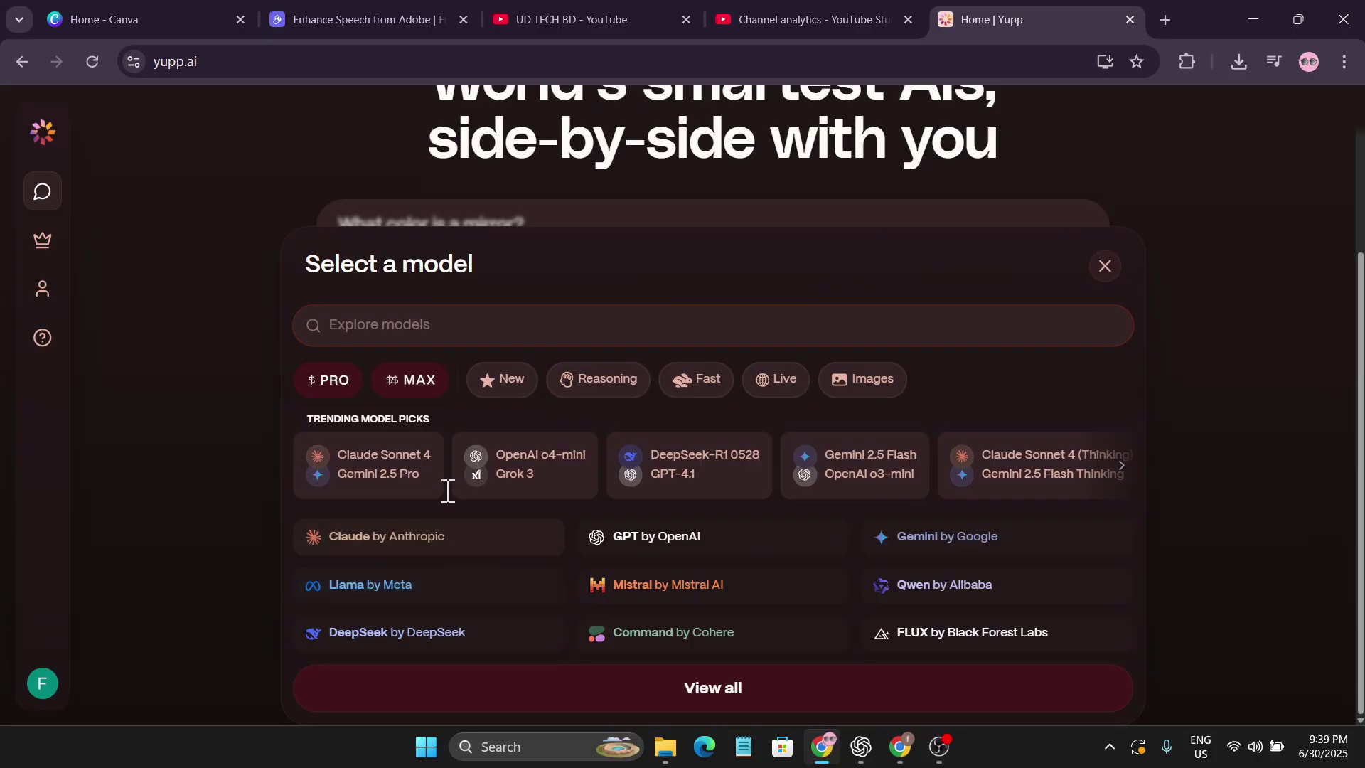
click(341, 384)
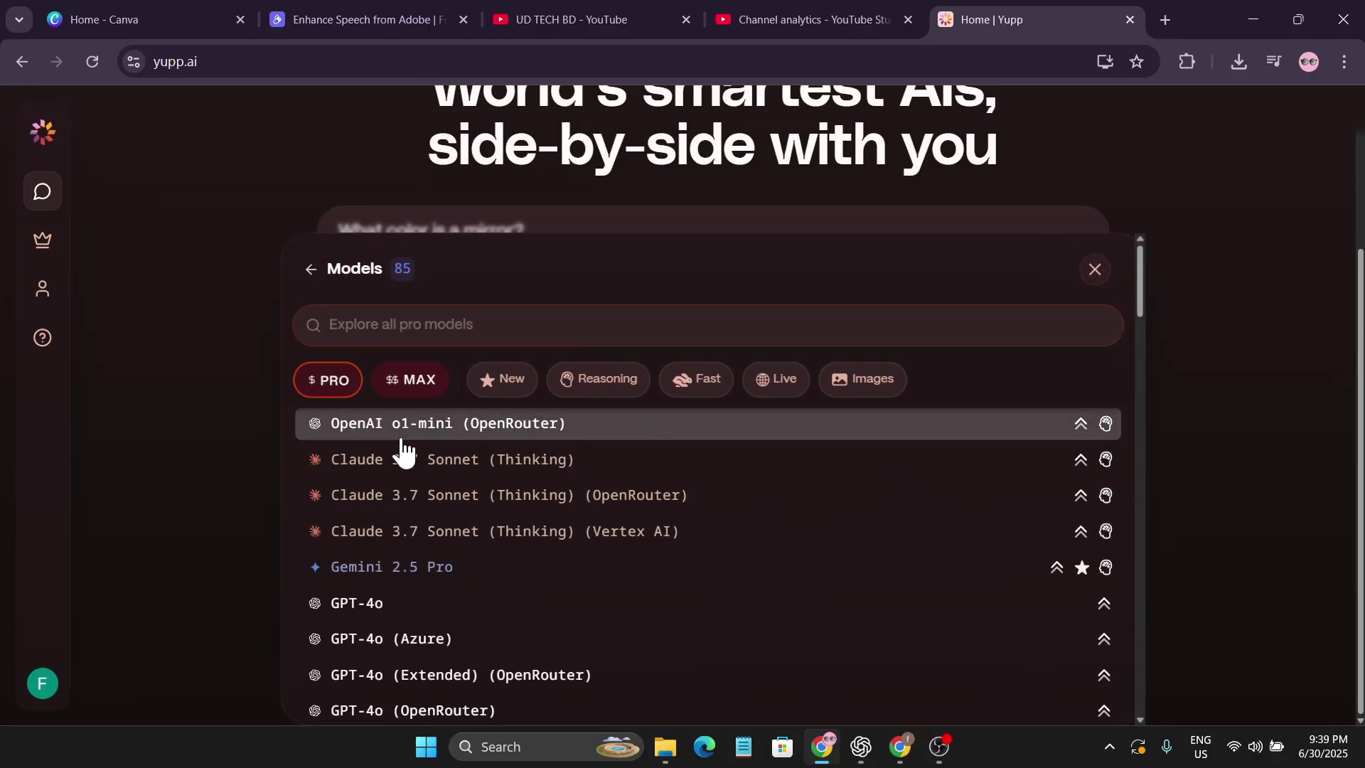
click(405, 432)
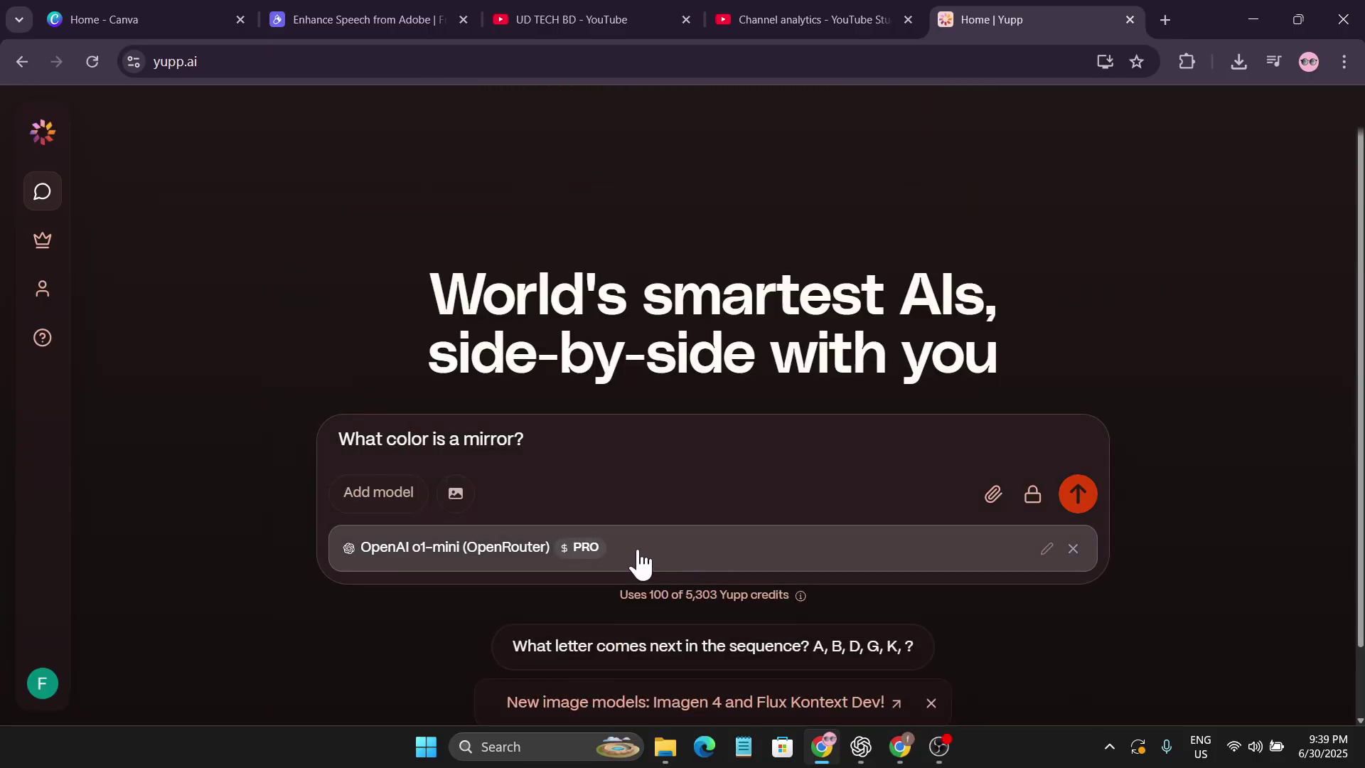
Add Claude Opus 4 from the Max models and QwQ 32B from the Qwen models.
click(508, 558)
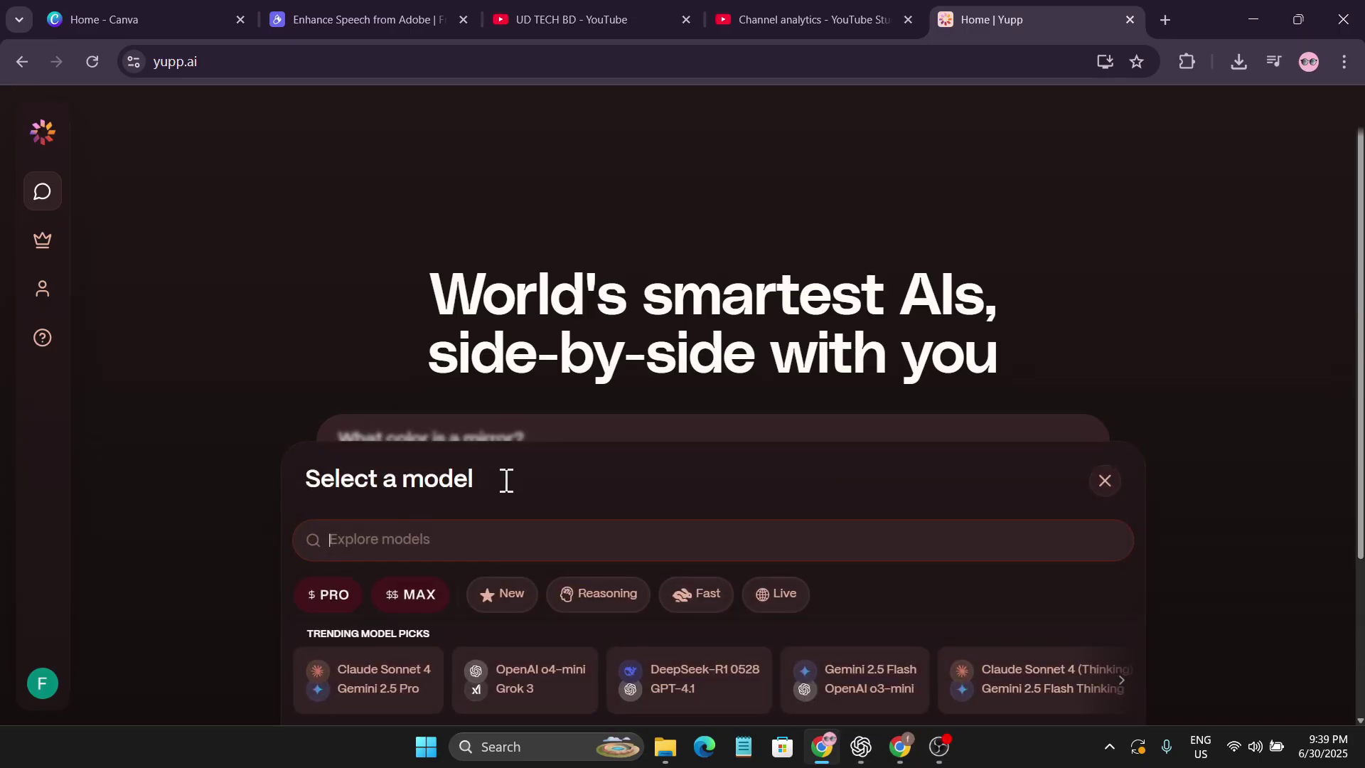
click(411, 382)
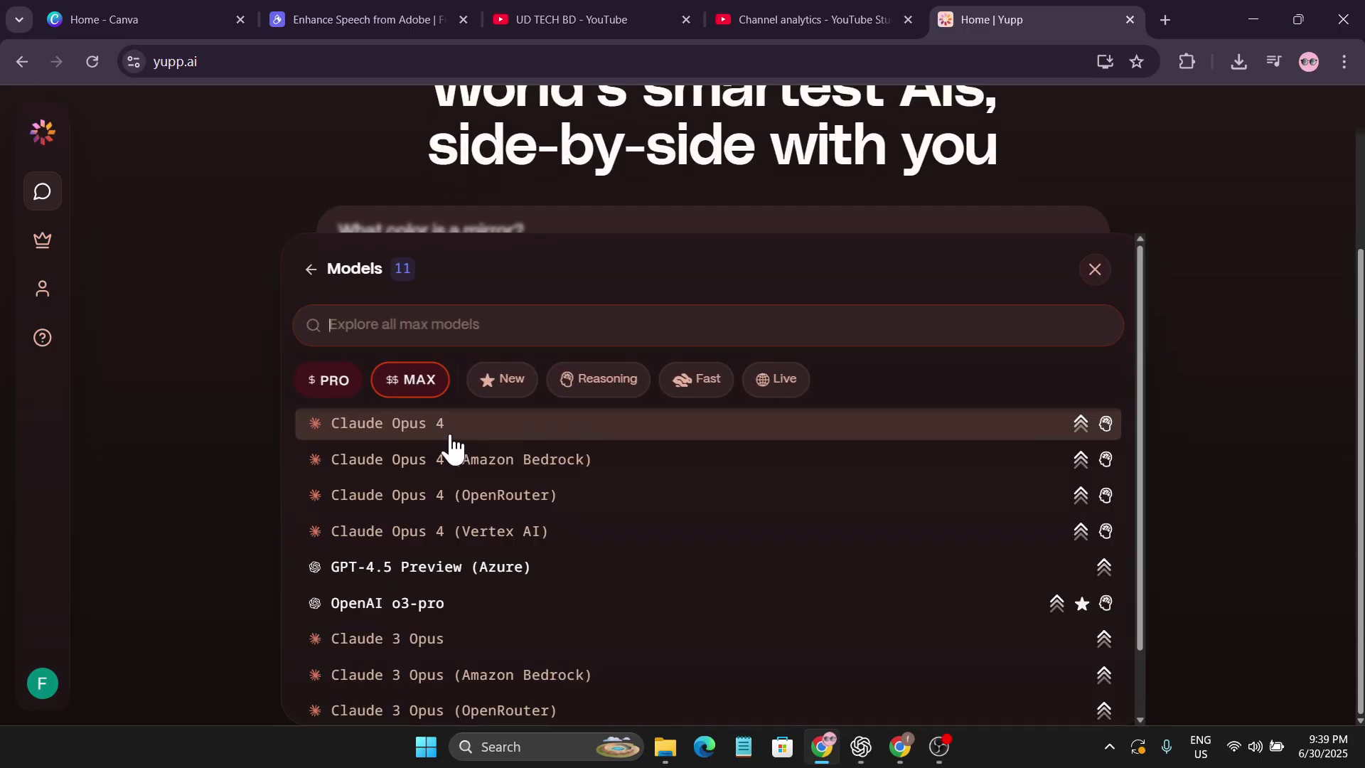
click(451, 436)
click(591, 540)
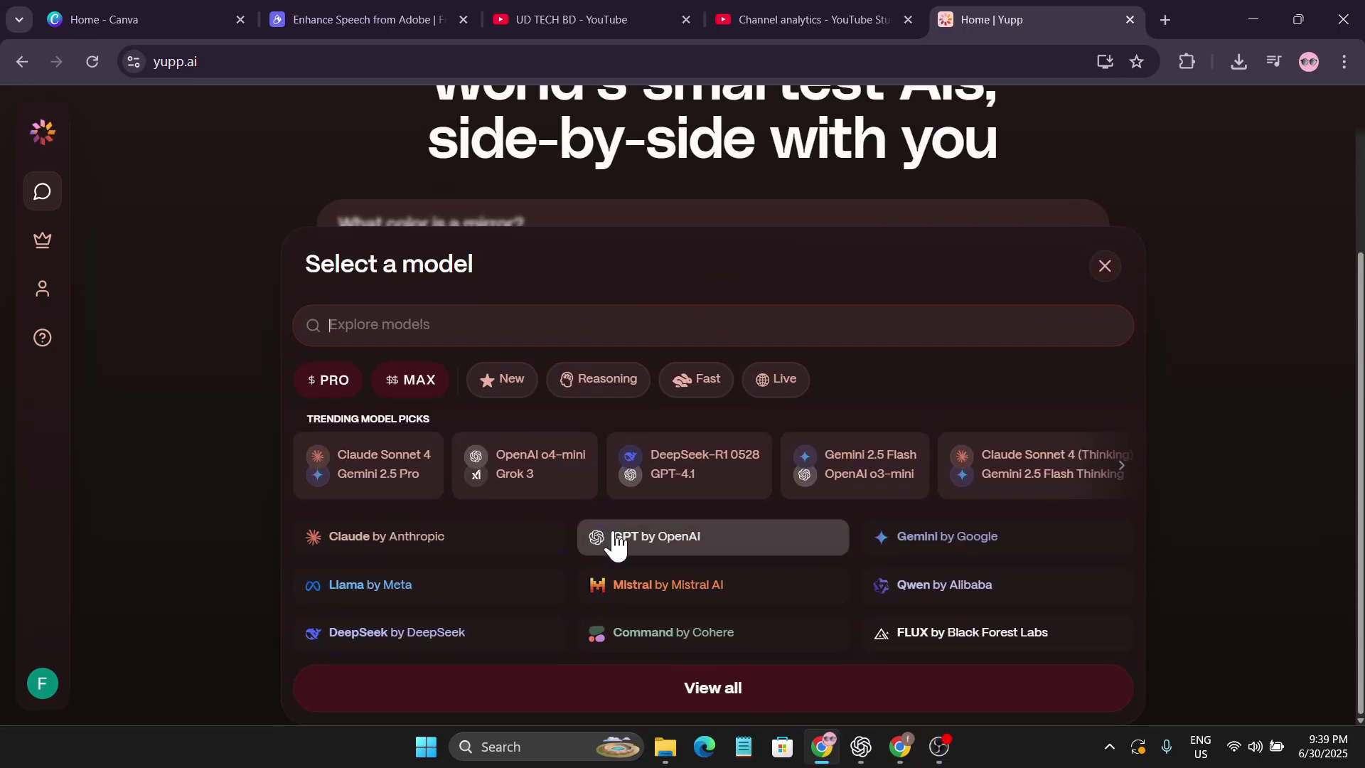
click(950, 544)
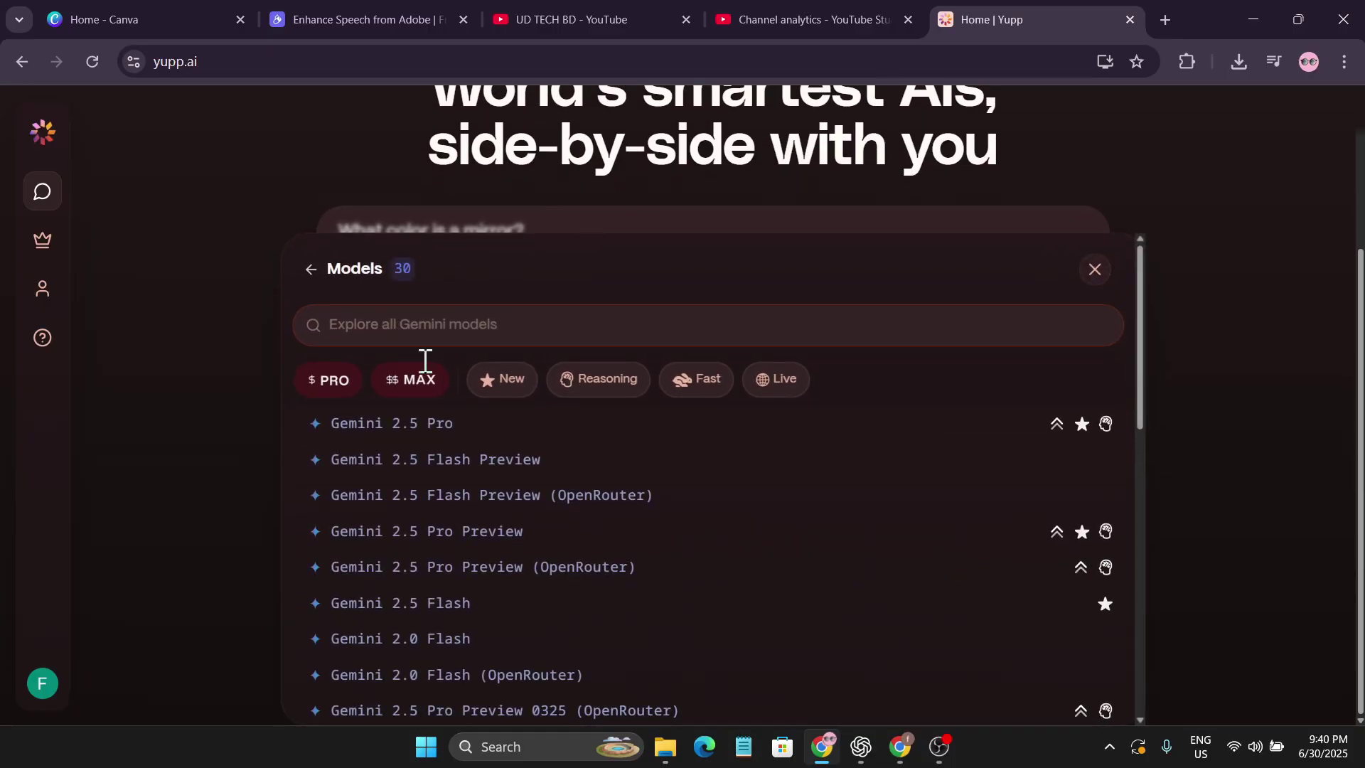
key(BackSpace)
click(939, 585)
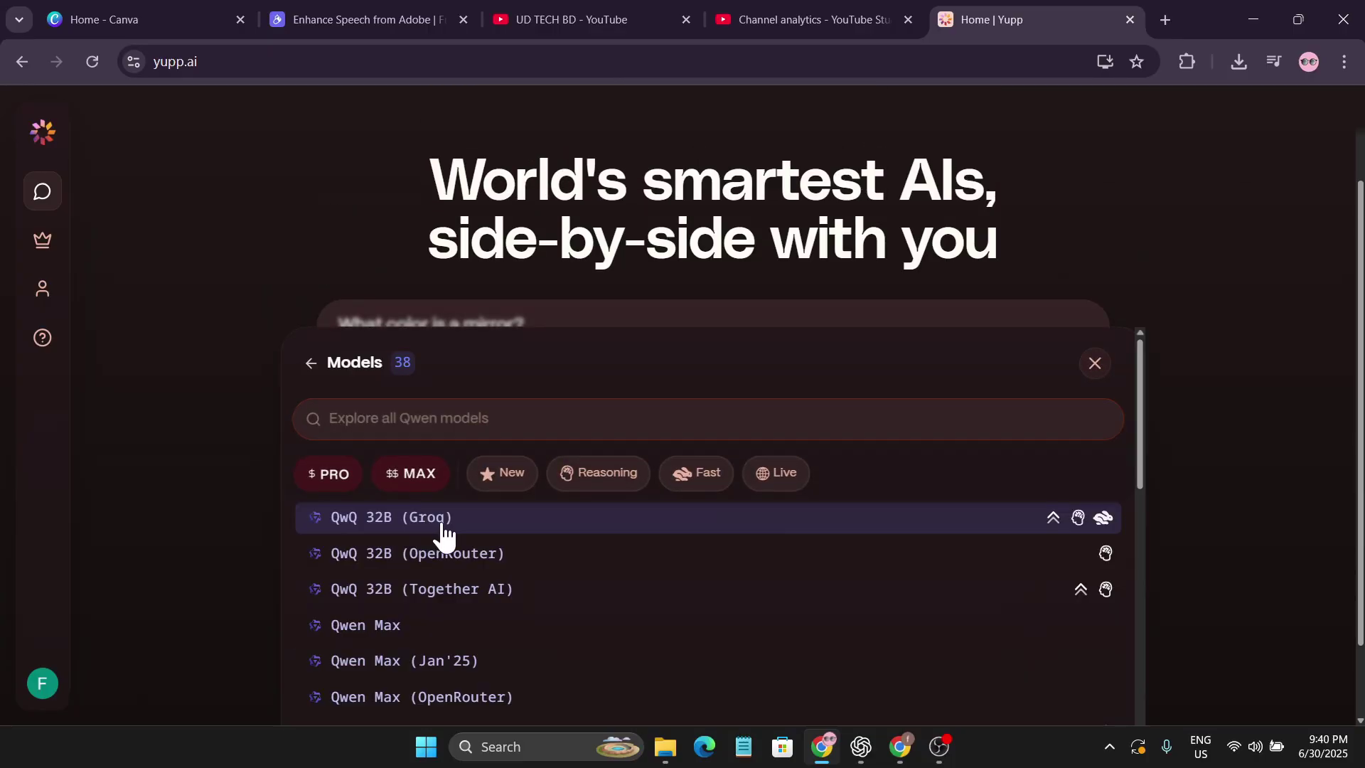
click(440, 523)
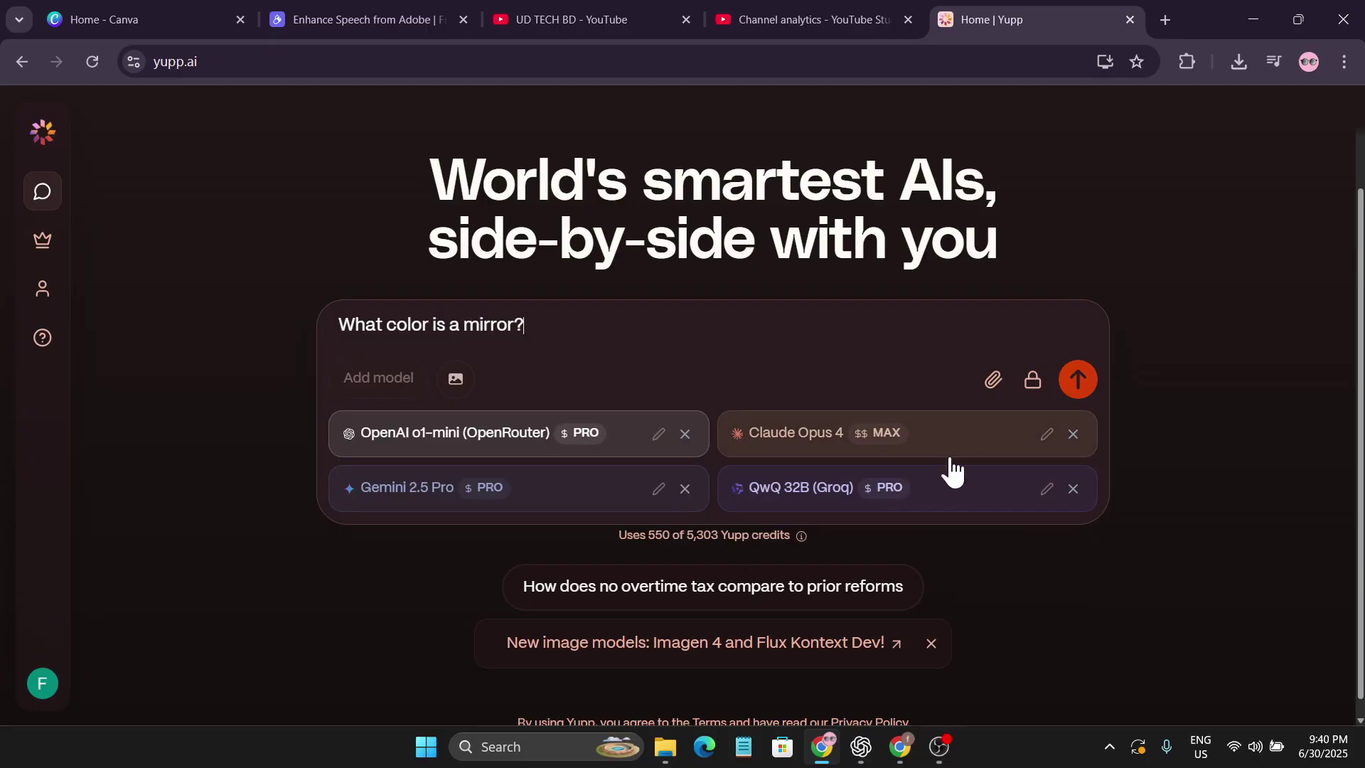
Set the chat audience to Public and send the mirror question to the four models.
click(1035, 384)
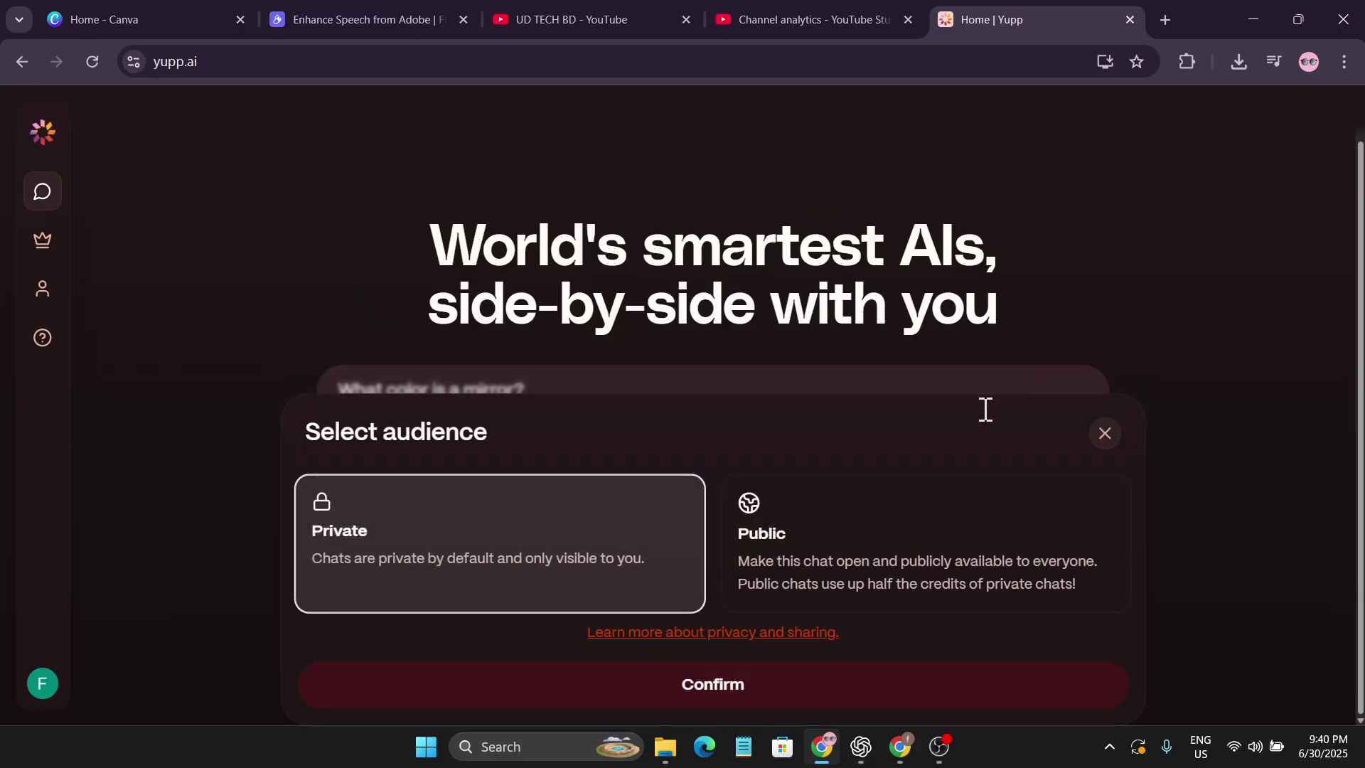
click(798, 579)
click(713, 697)
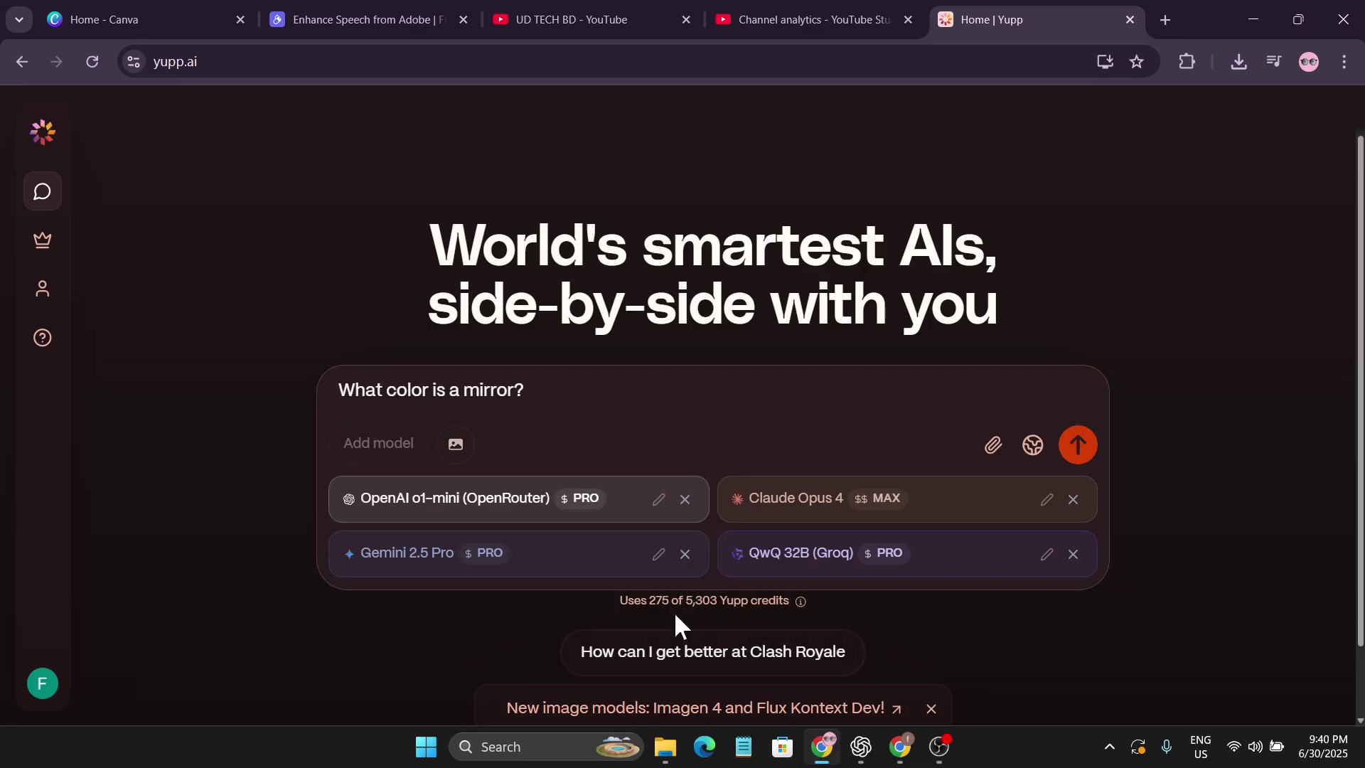
click(1077, 447)
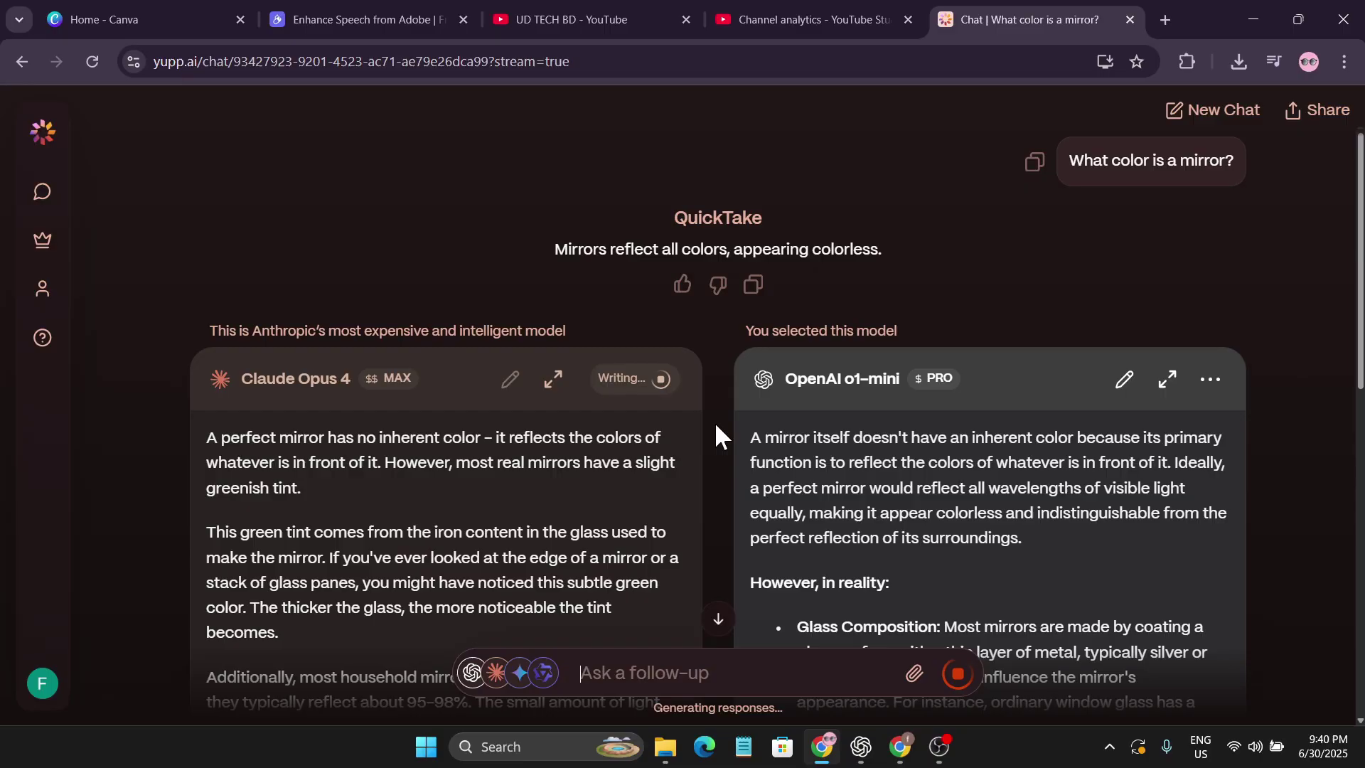
Review the four mirror answers and mark OpenAI o1-mini's answer as preferred.
scroll(833, 318, down, 1)
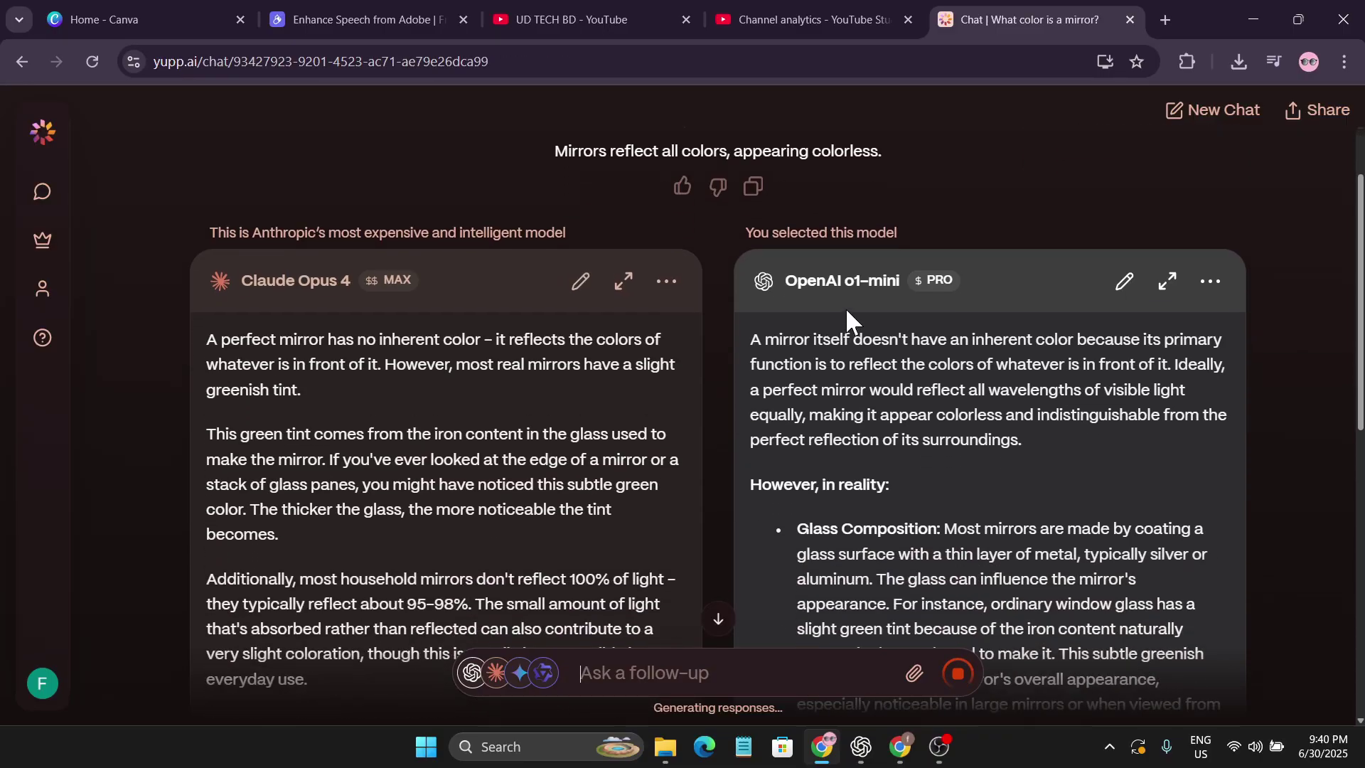
scroll(903, 407, down, 1)
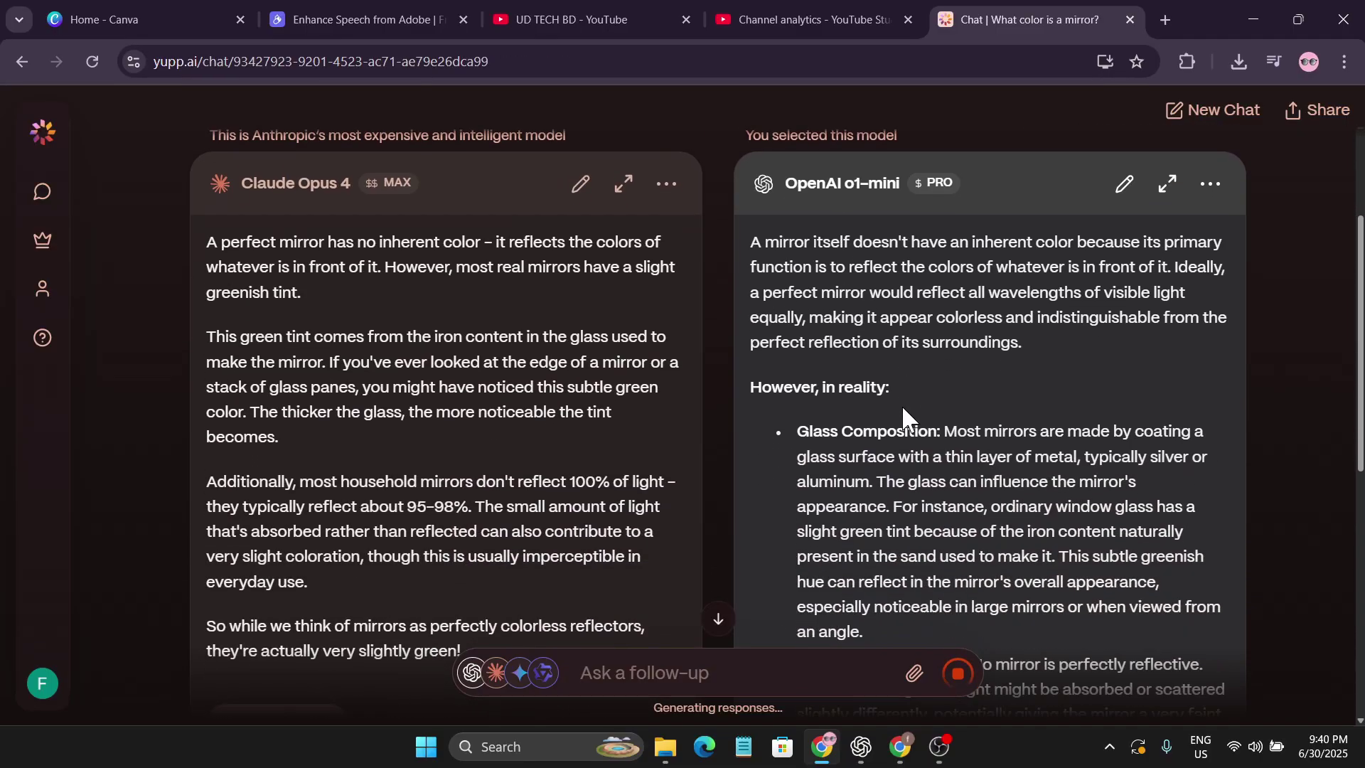
scroll(901, 404, down, 1)
scroll(818, 396, up, 1)
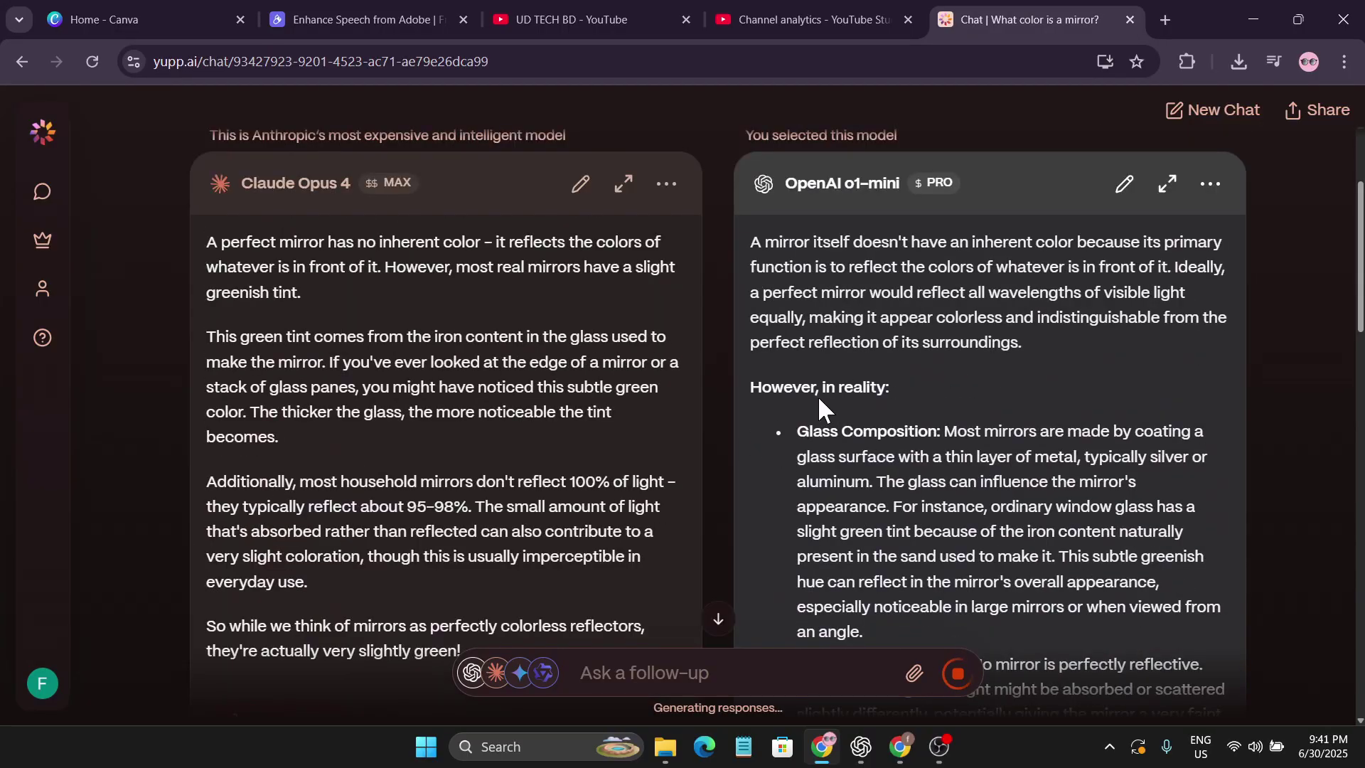
scroll(846, 433, down, 3)
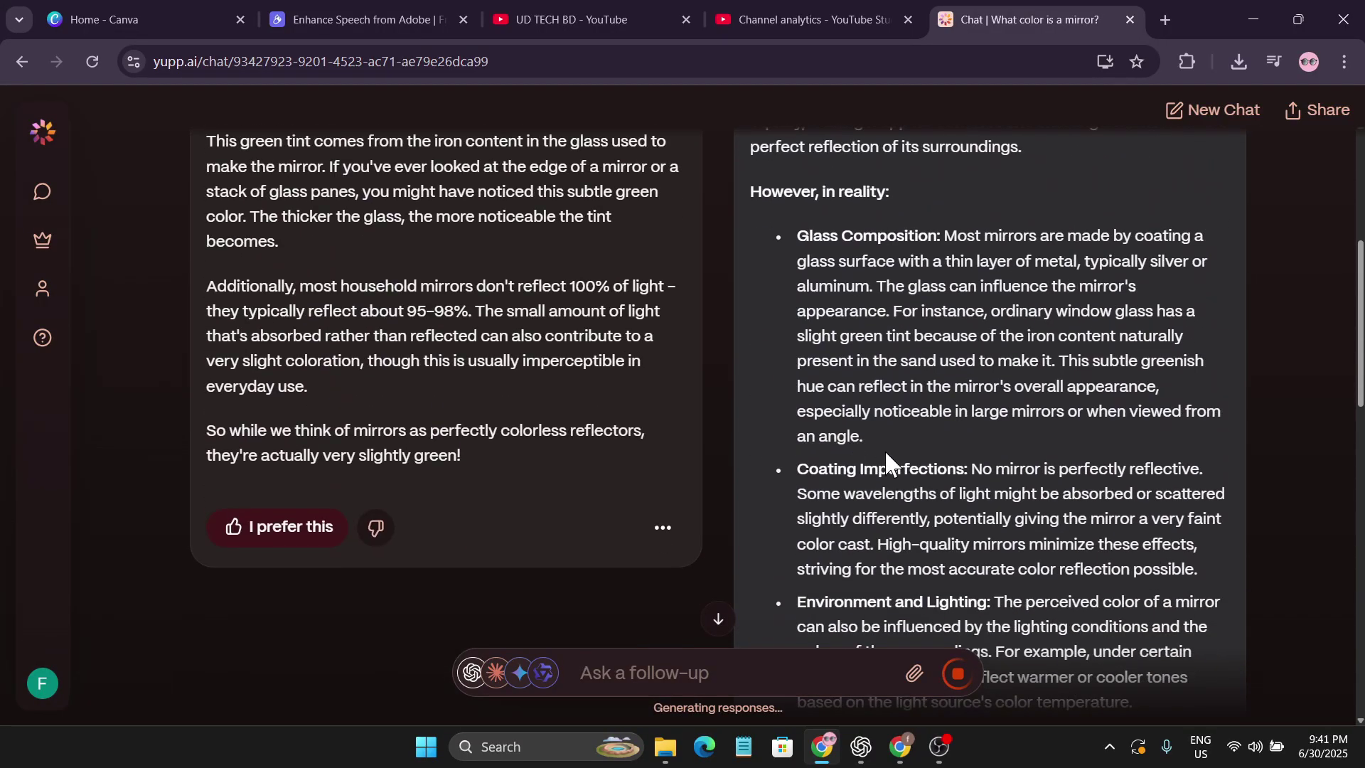
scroll(847, 449, up, 3)
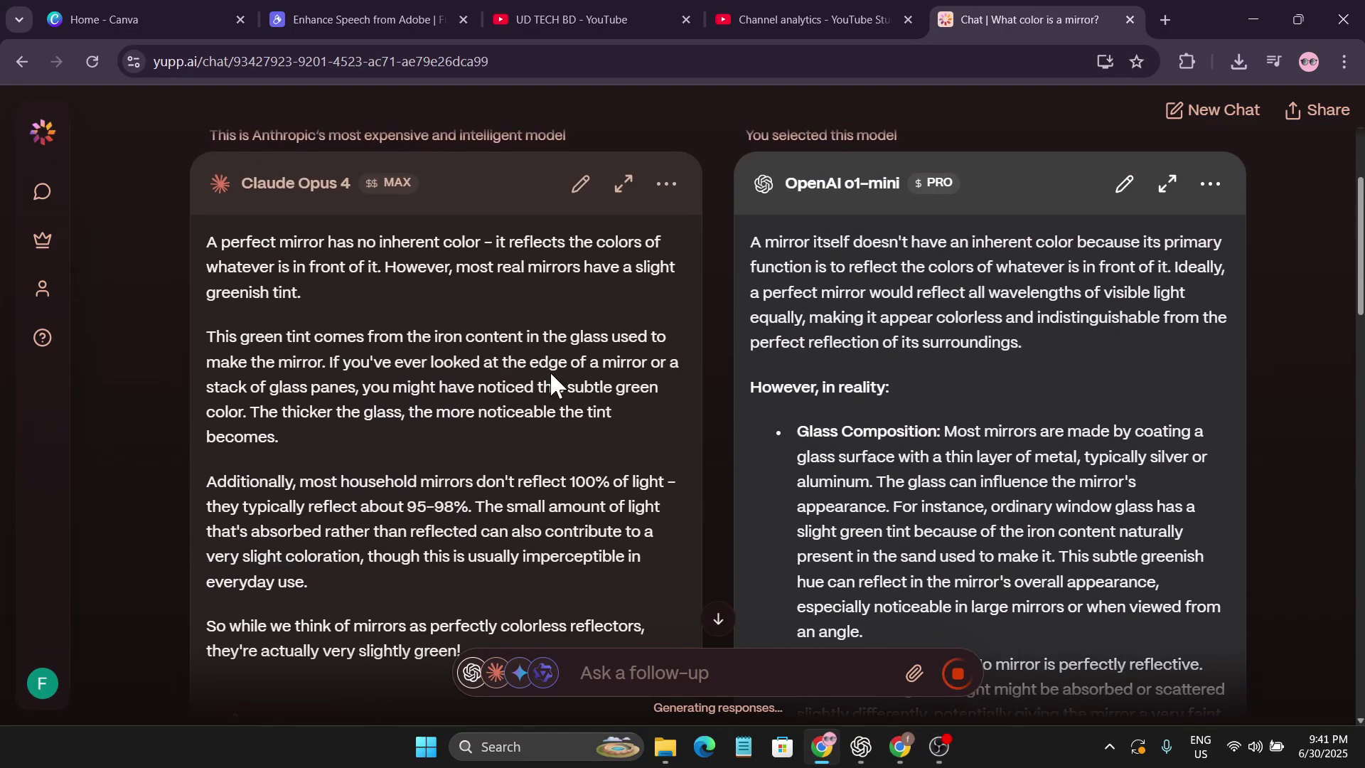
scroll(548, 396, down, 3)
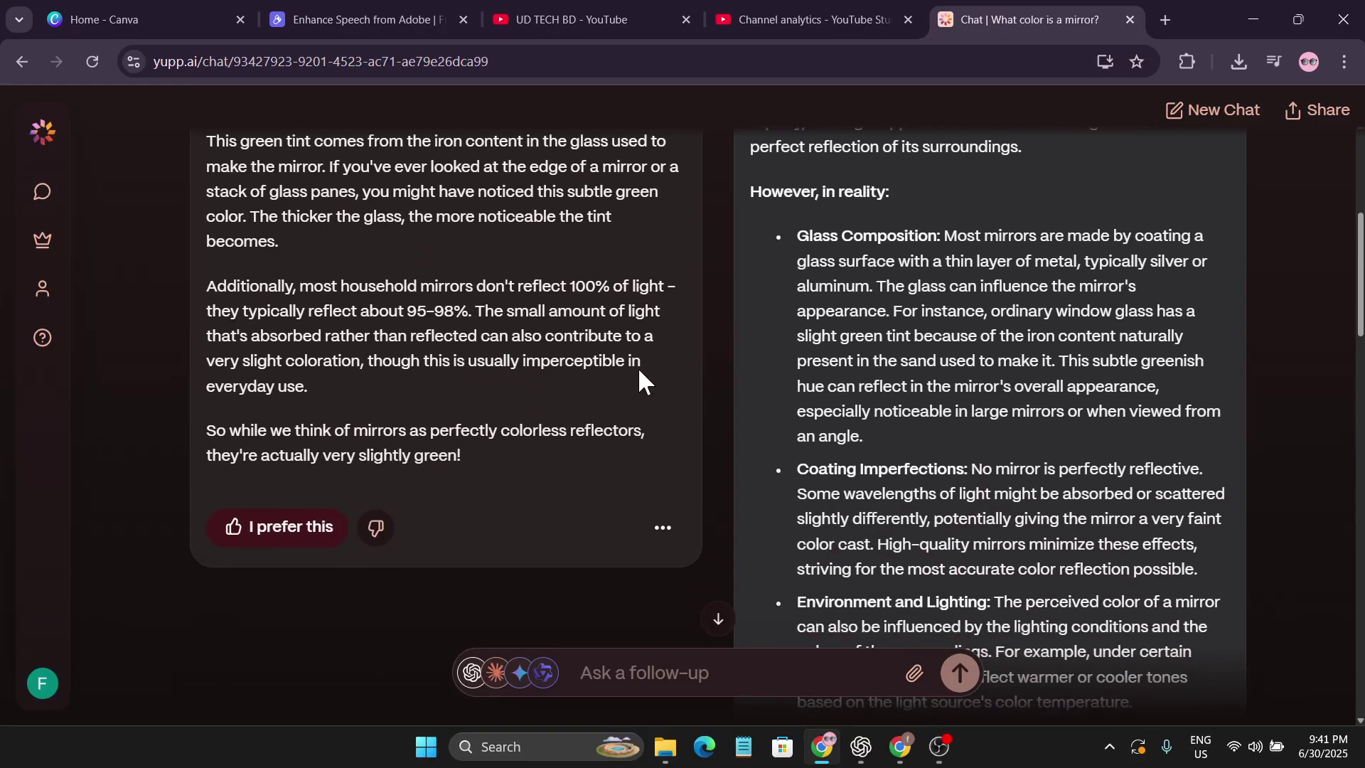
scroll(638, 367, down, 5)
scroll(434, 377, down, 2)
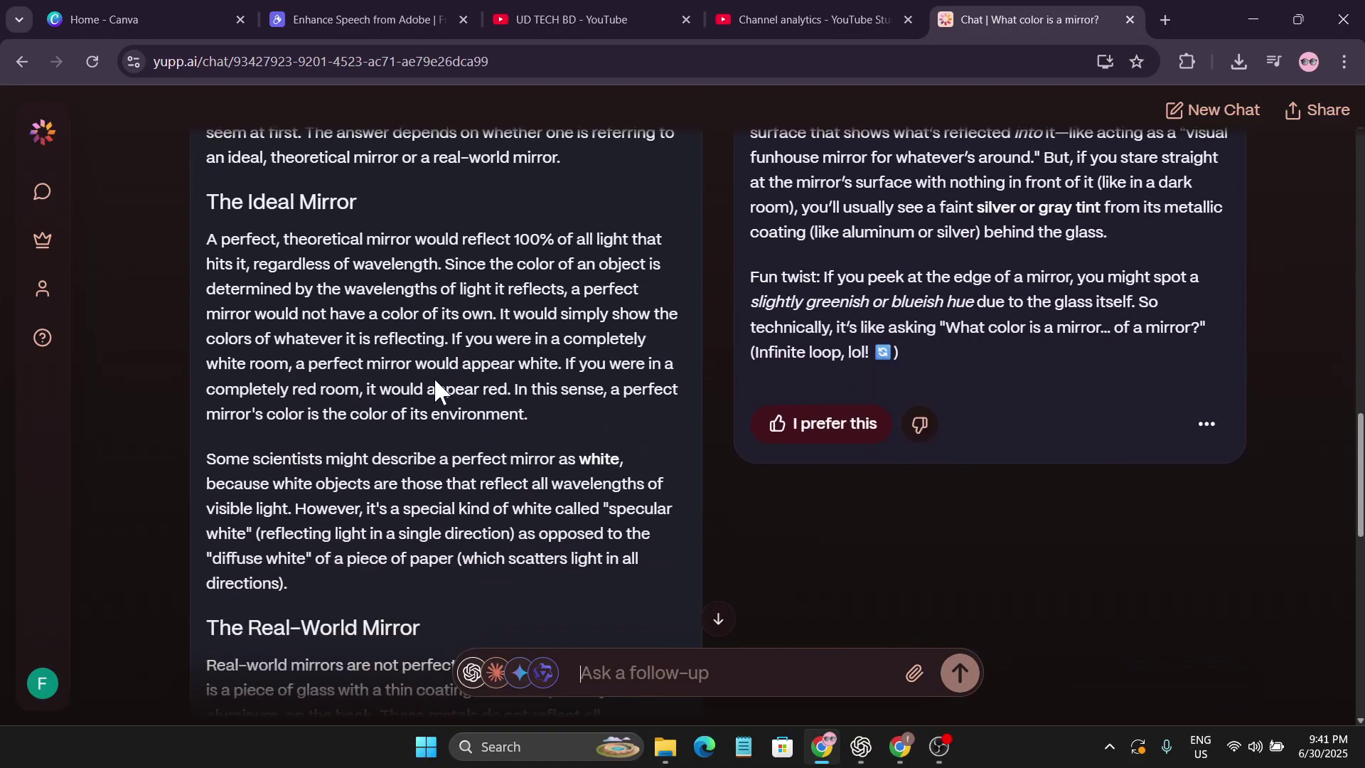
scroll(434, 377, down, 5)
scroll(434, 377, down, 10)
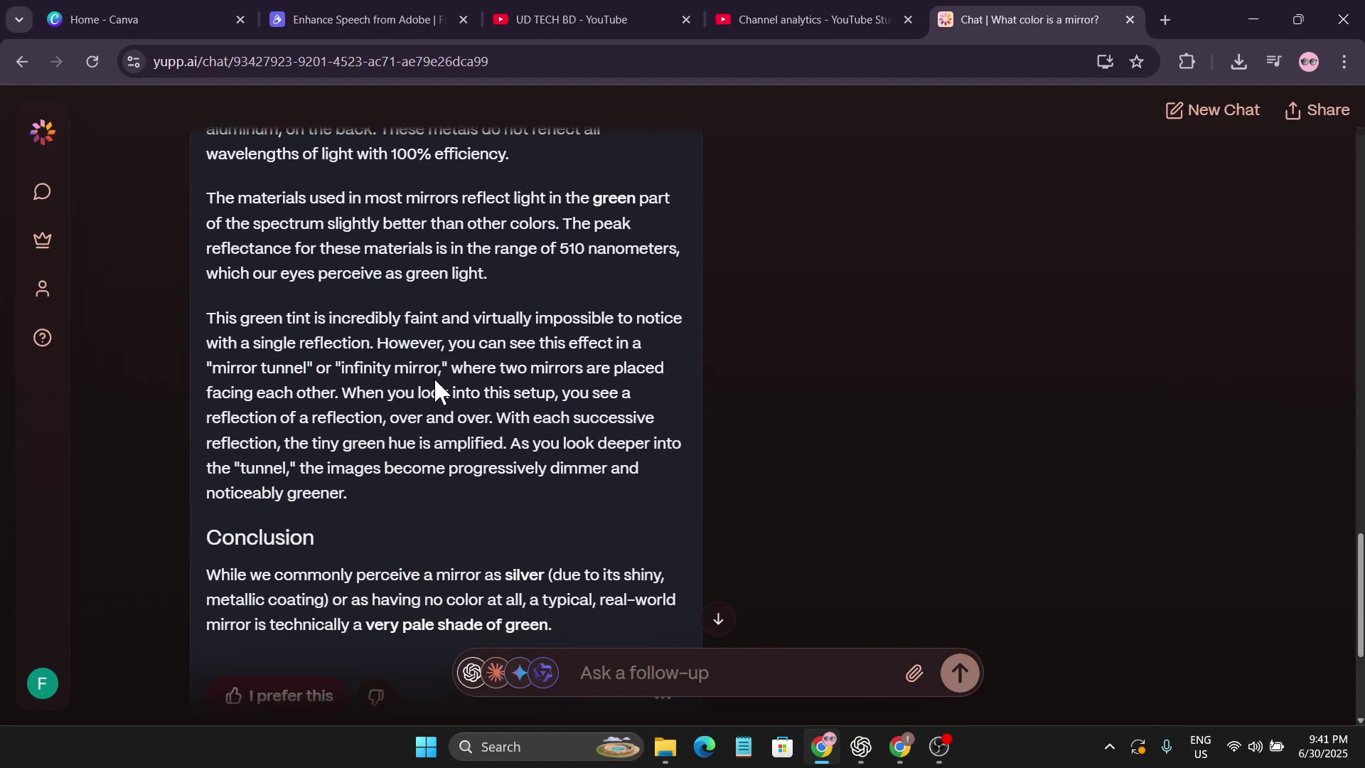
scroll(839, 263, down, 10)
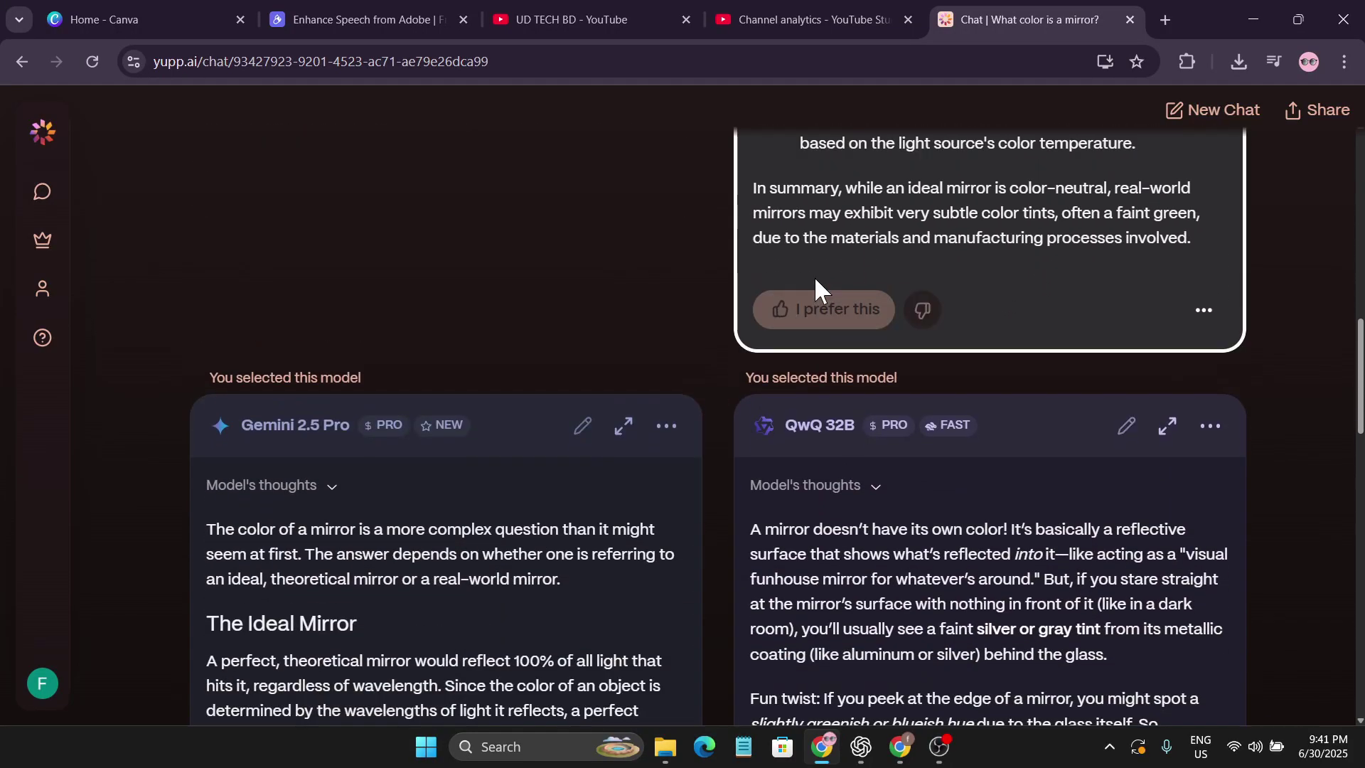
click(818, 305)
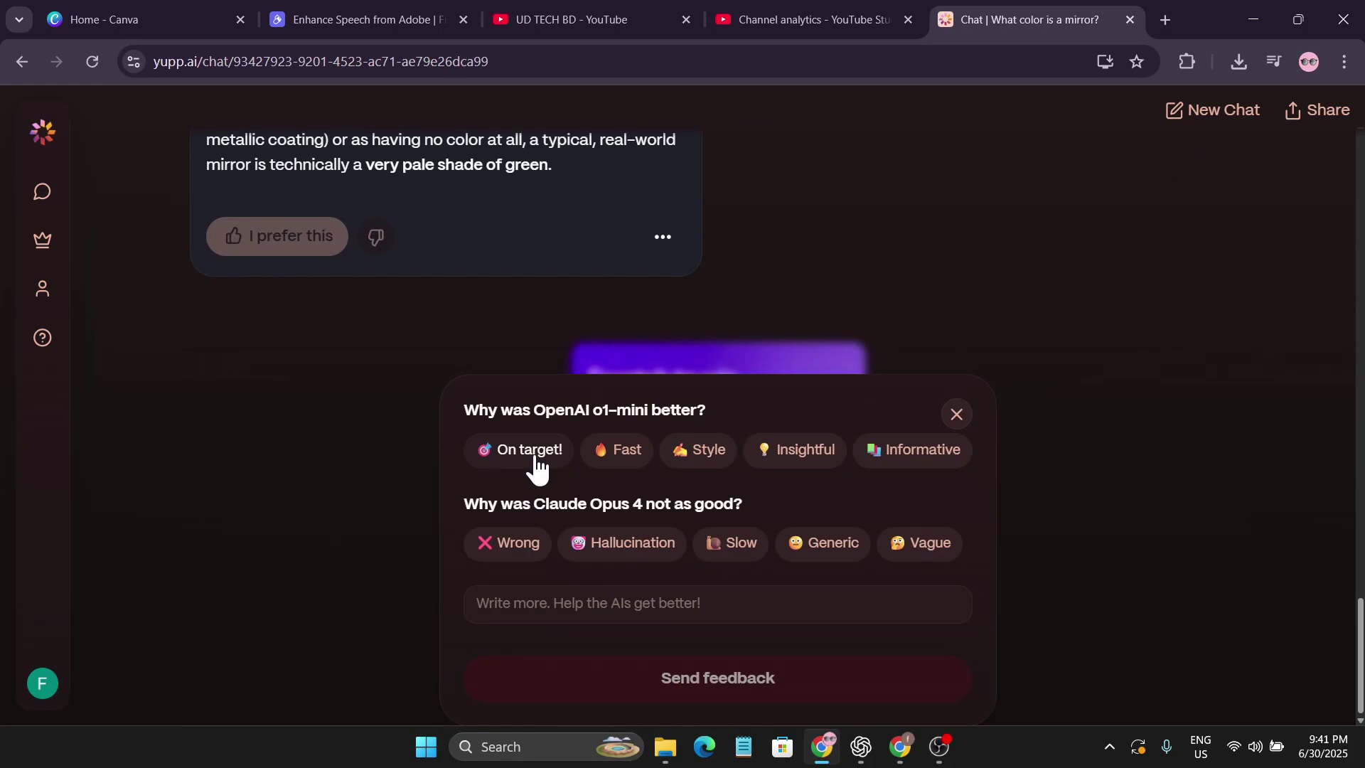
Tag the o1-mini preference with On target!, Fast, Style and Insightful.
click(532, 458)
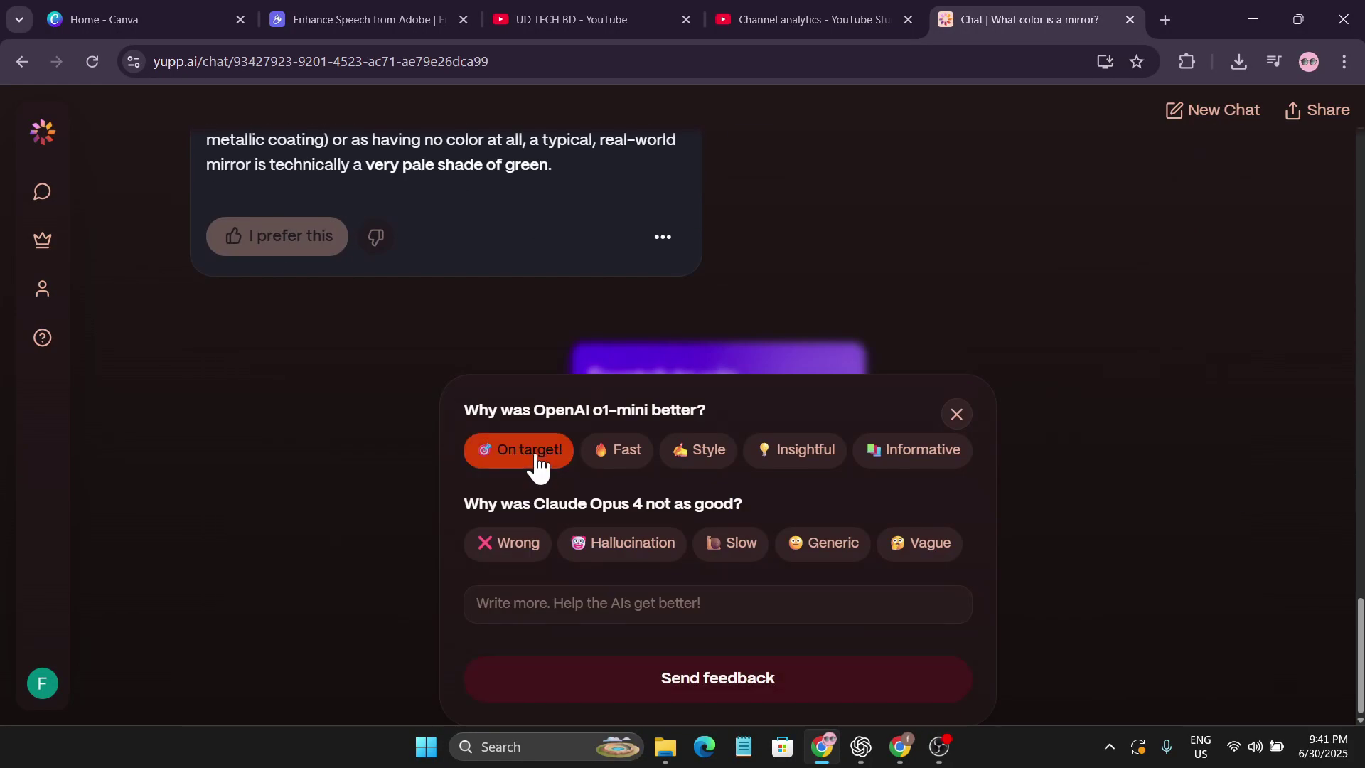
click(625, 462)
click(693, 459)
click(791, 462)
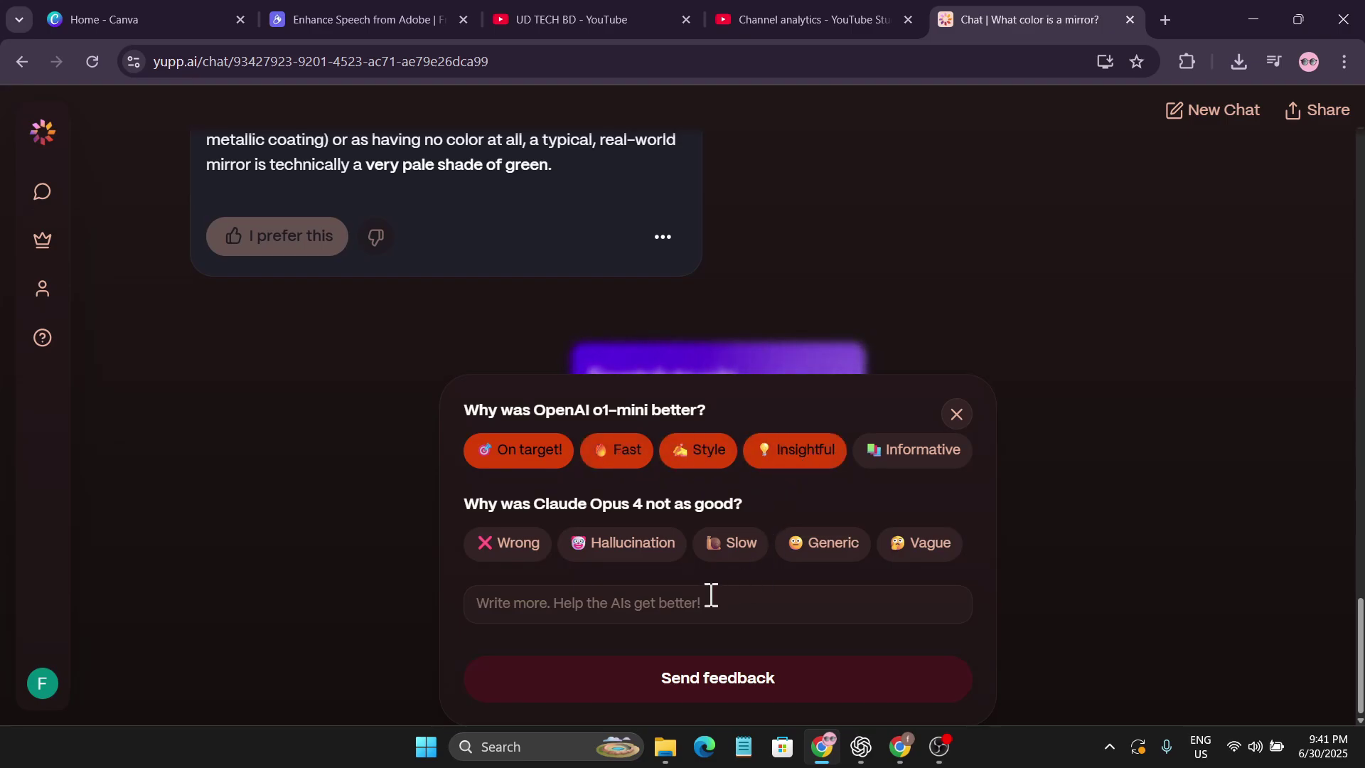
Send the mirror feedback and scratch the card to reveal 299 won credits.
click(698, 681)
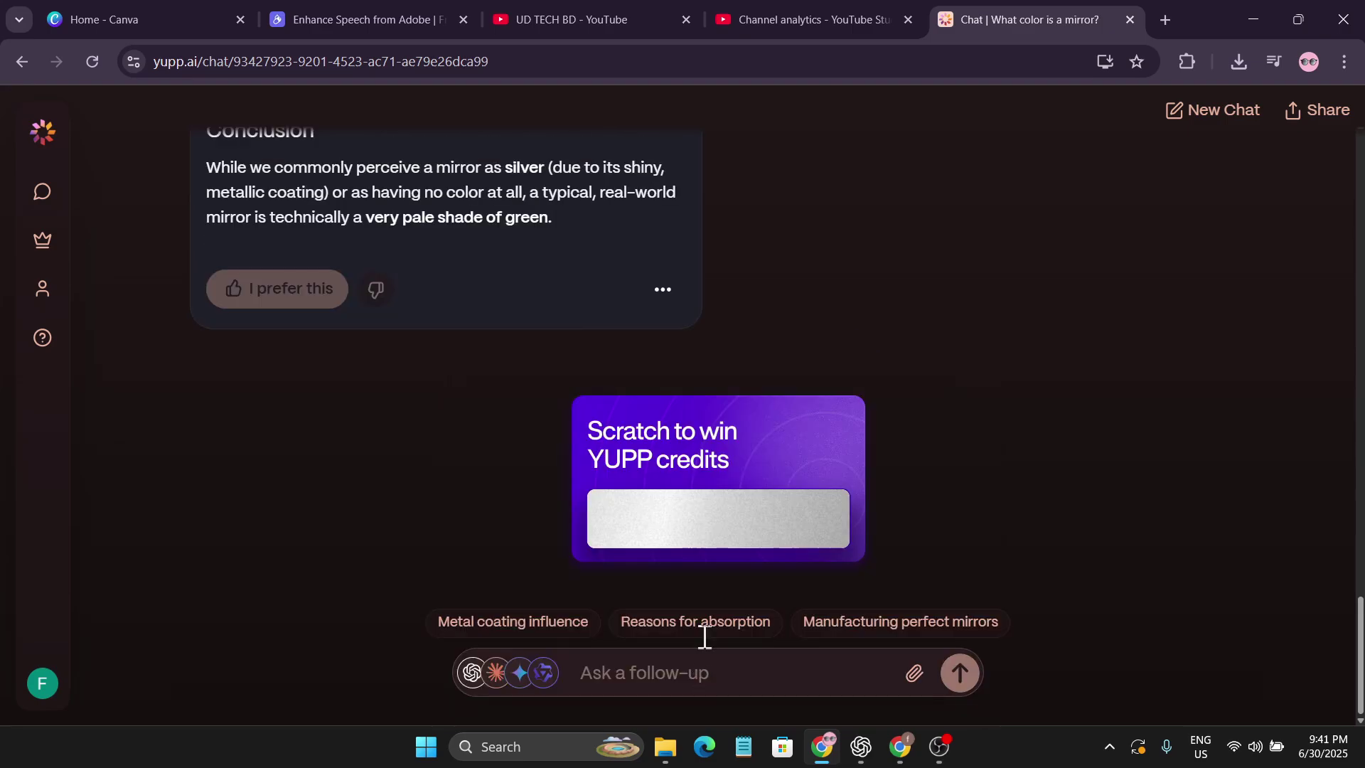
drag(638, 523, 774, 530)
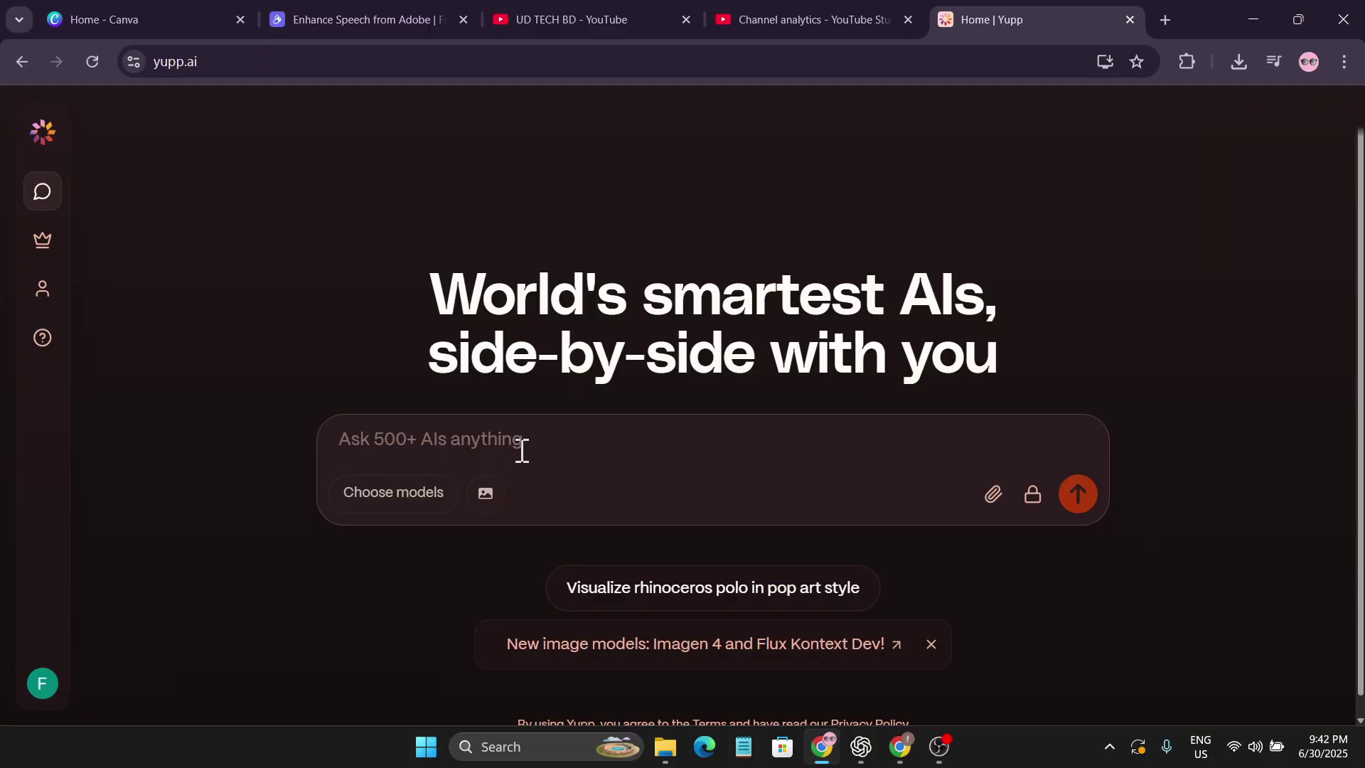
Enable image generation and submit the snowy-desert prompt to the four image models.
click(486, 496)
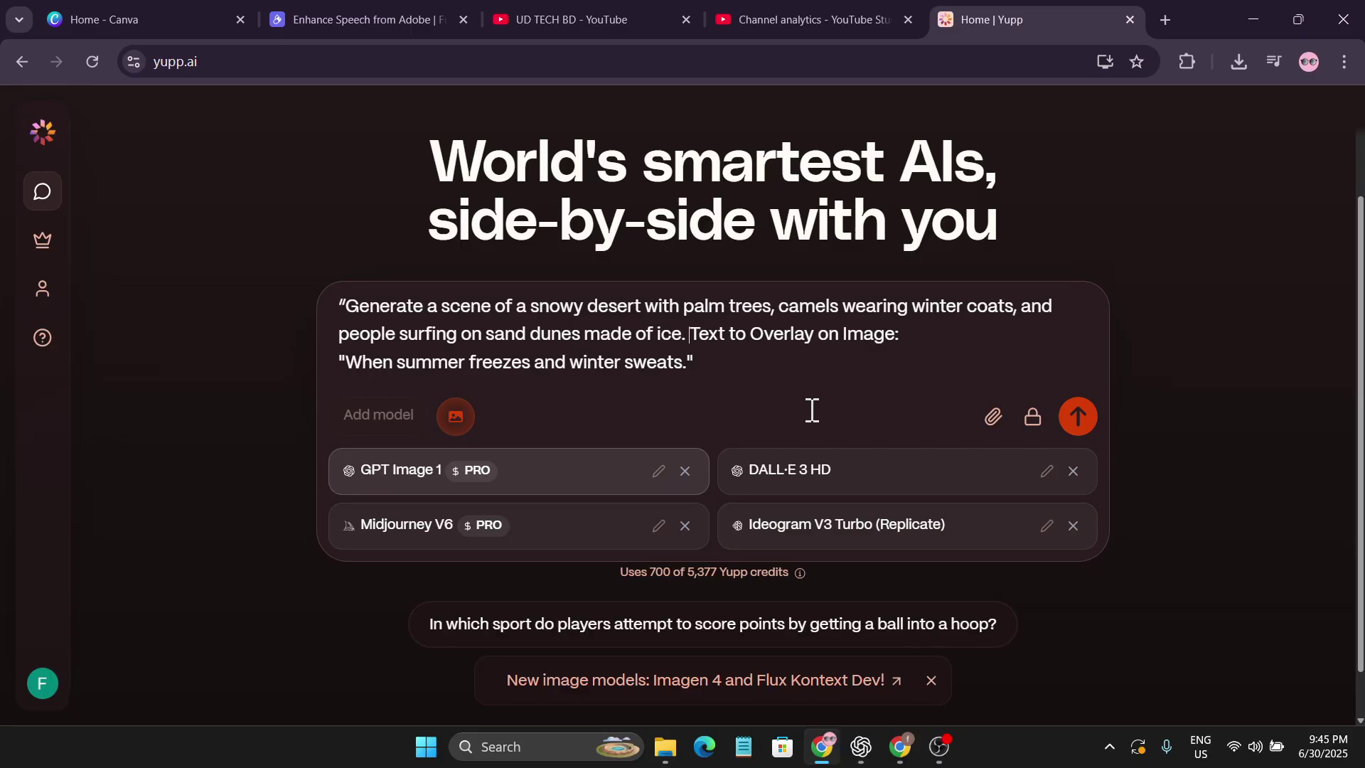
key(Return)
Make the image chat Public and send the snowy-desert prompt to the four image models.
click(877, 552)
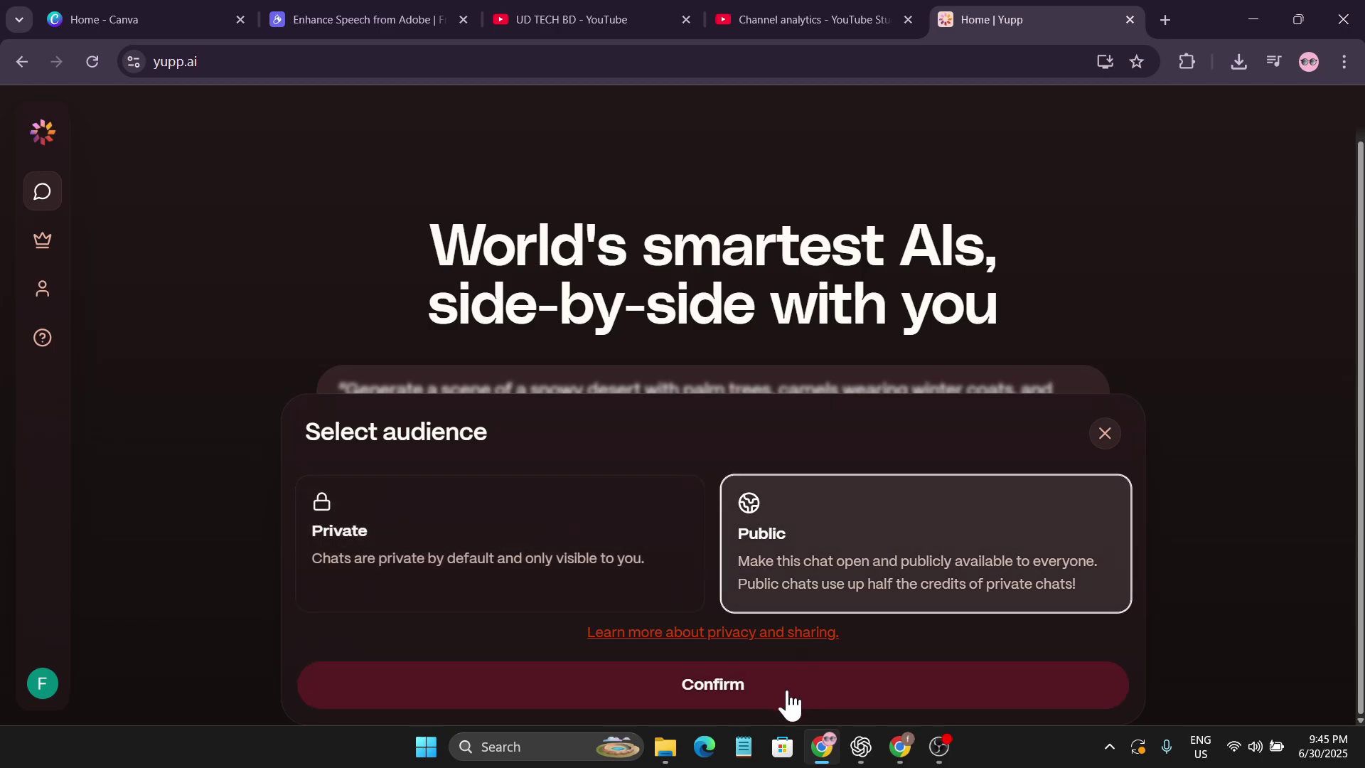
click(788, 705)
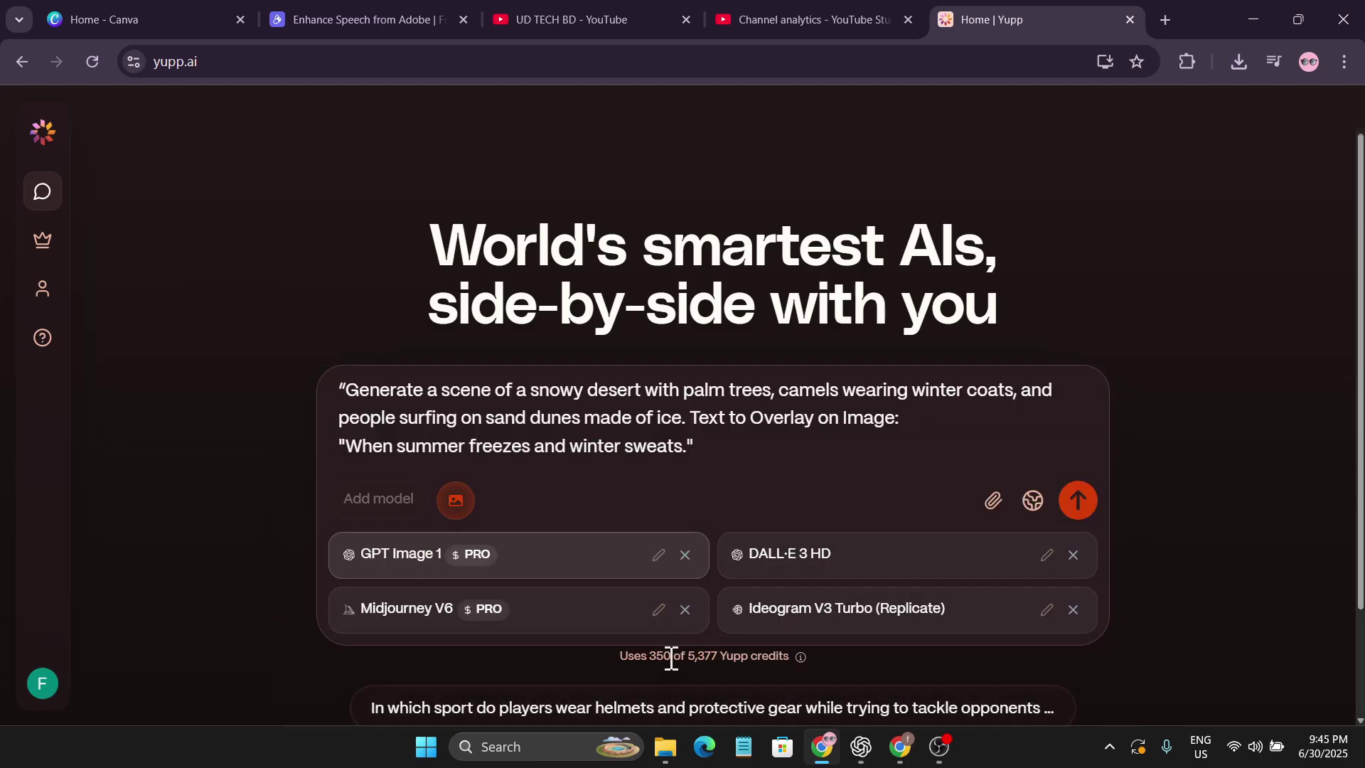
click(1079, 500)
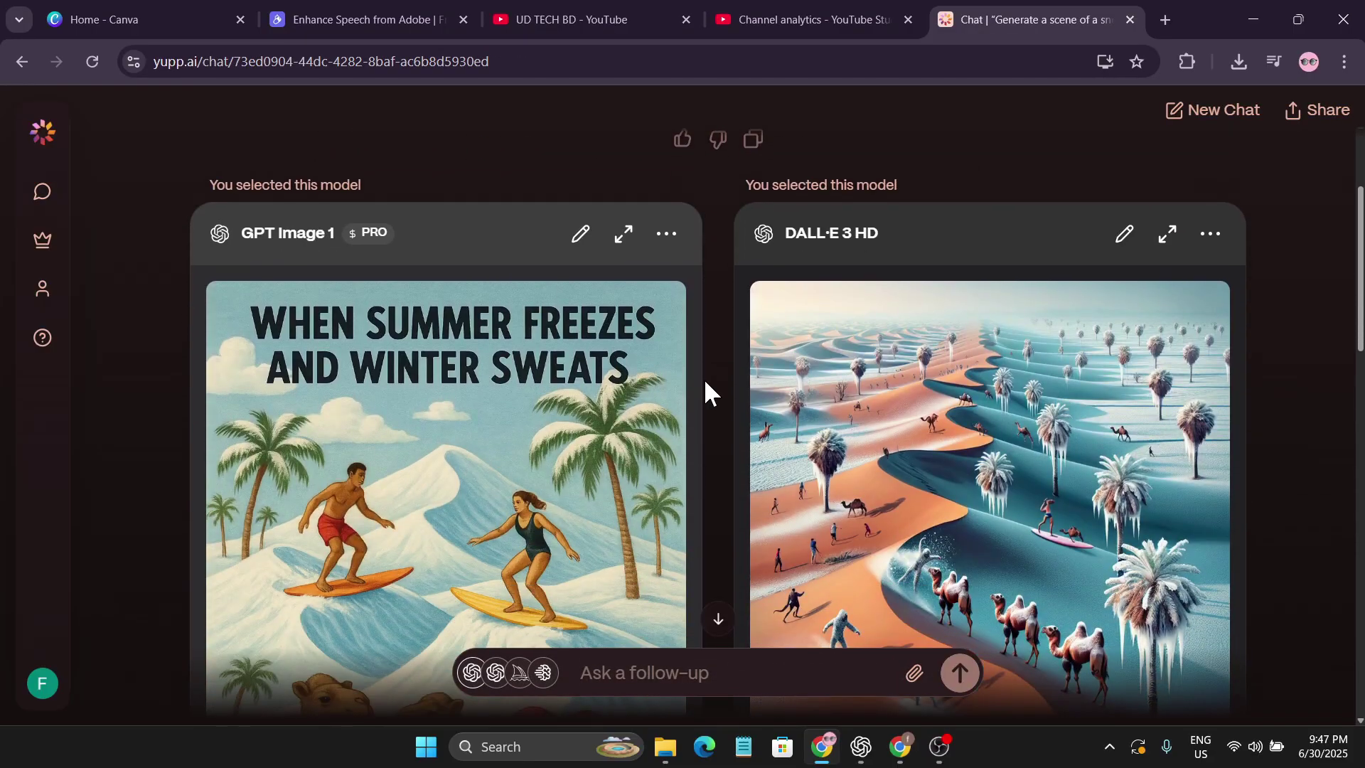
scroll(704, 387, down, 10)
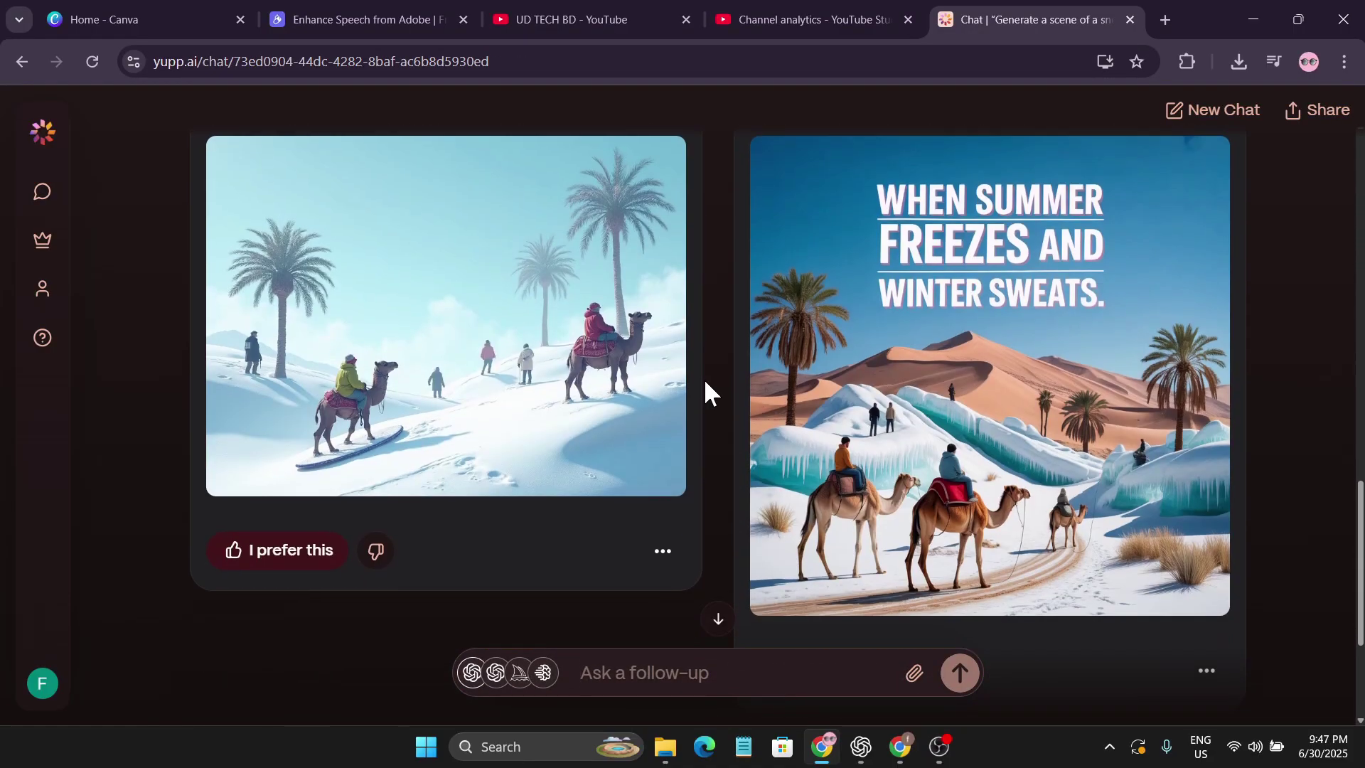
scroll(704, 378, down, 3)
scroll(704, 378, up, 5)
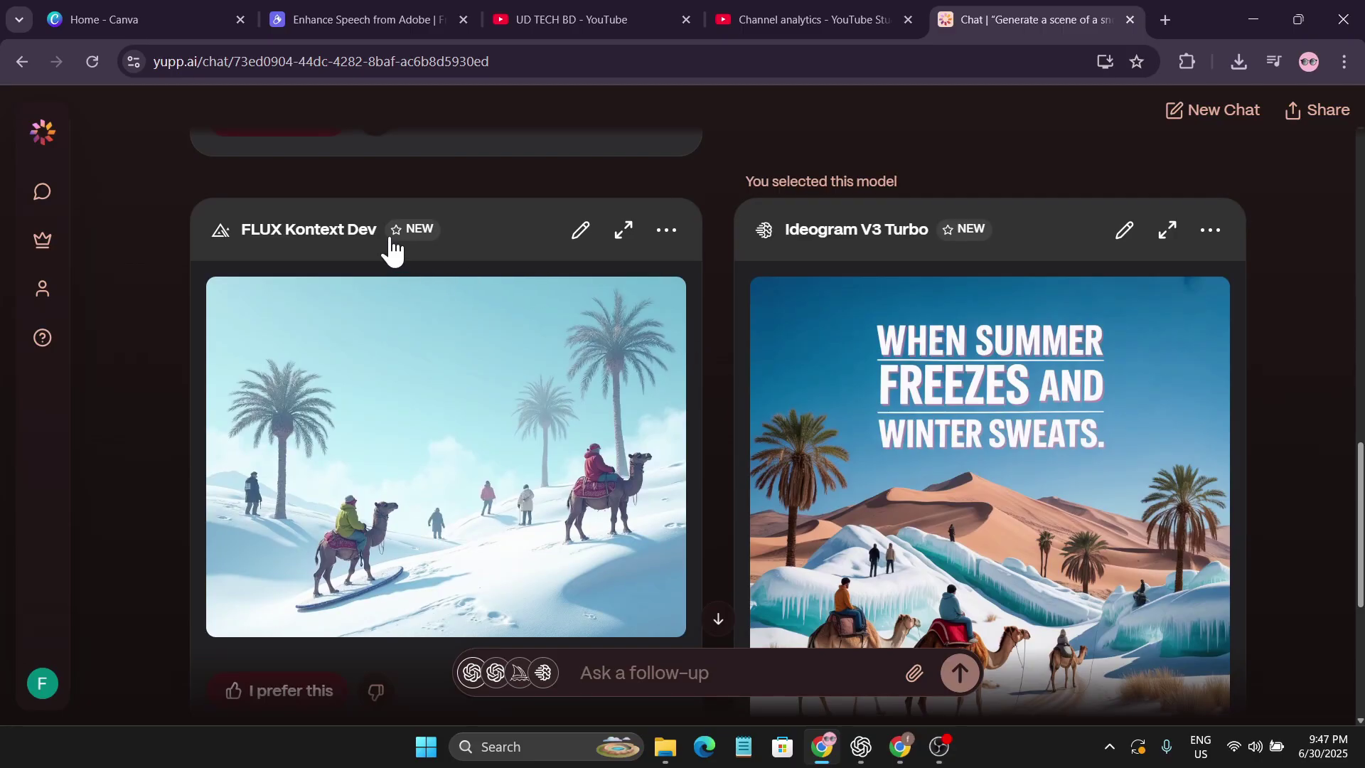
mouse_move(391, 253)
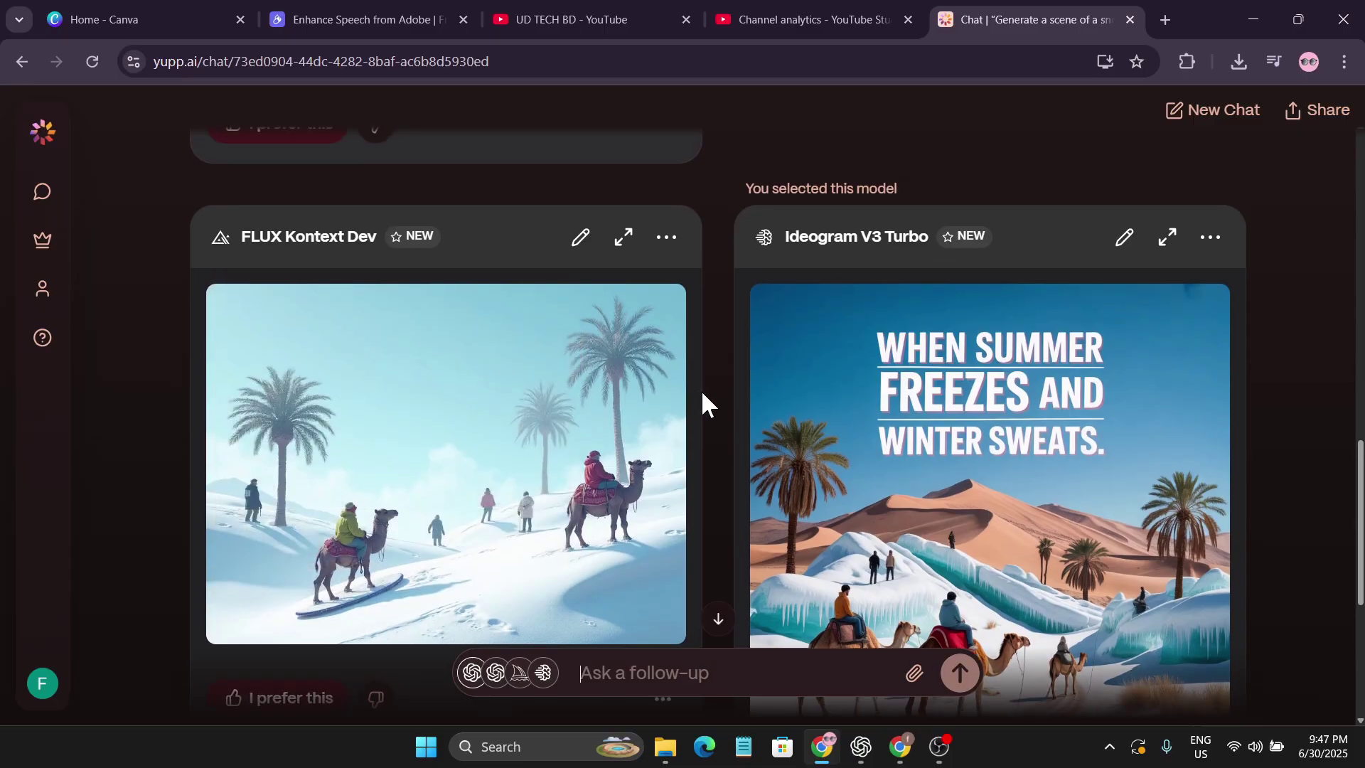
scroll(701, 389, up, 10)
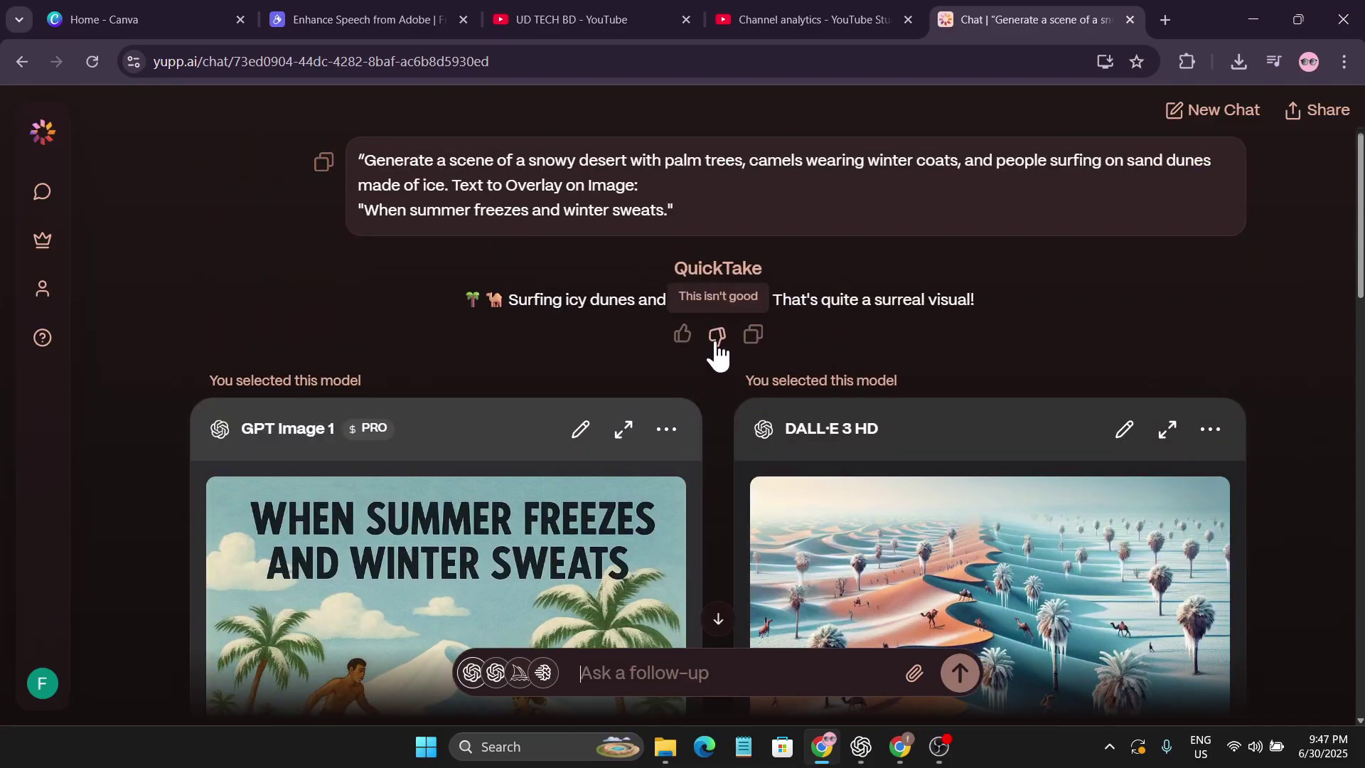
scroll(719, 373, down, 10)
scroll(719, 375, down, 4)
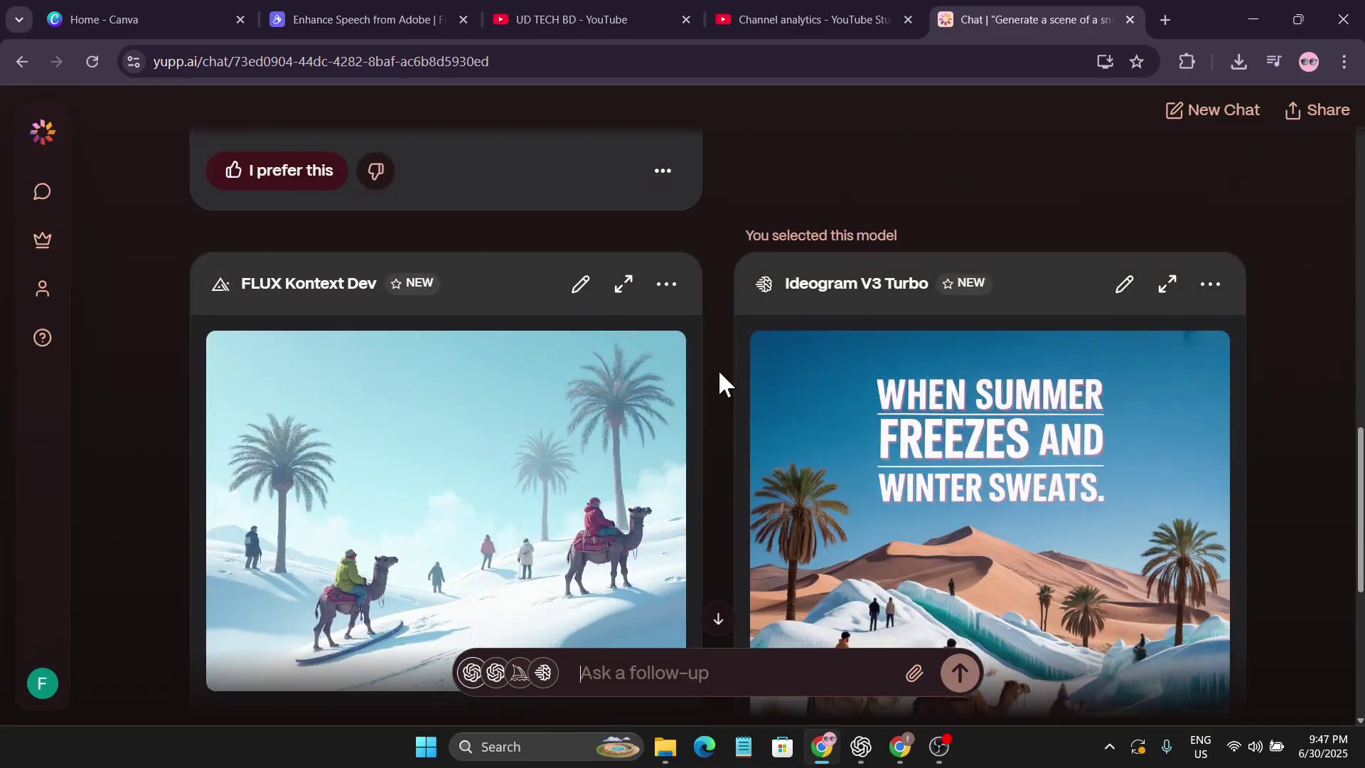
scroll(718, 375, up, 3)
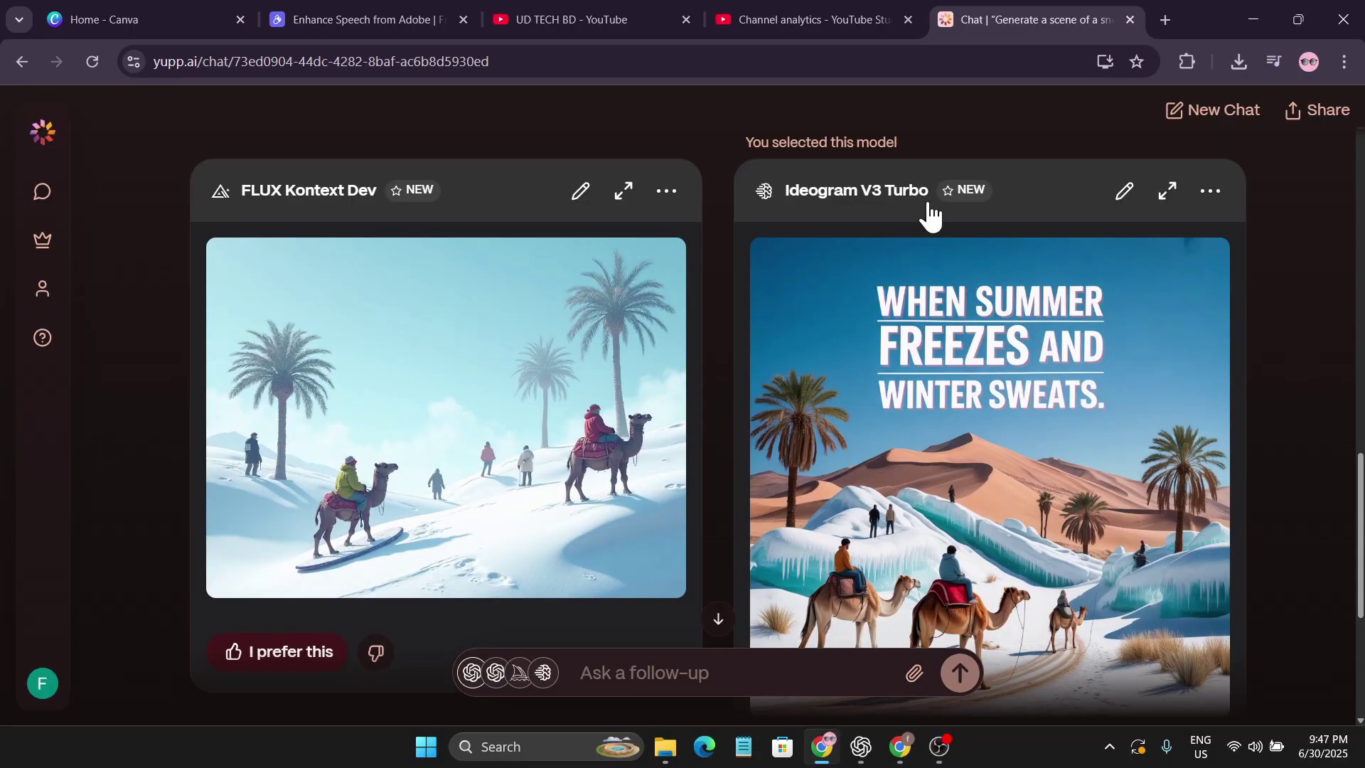
scroll(711, 427, up, 10)
scroll(526, 373, up, 5)
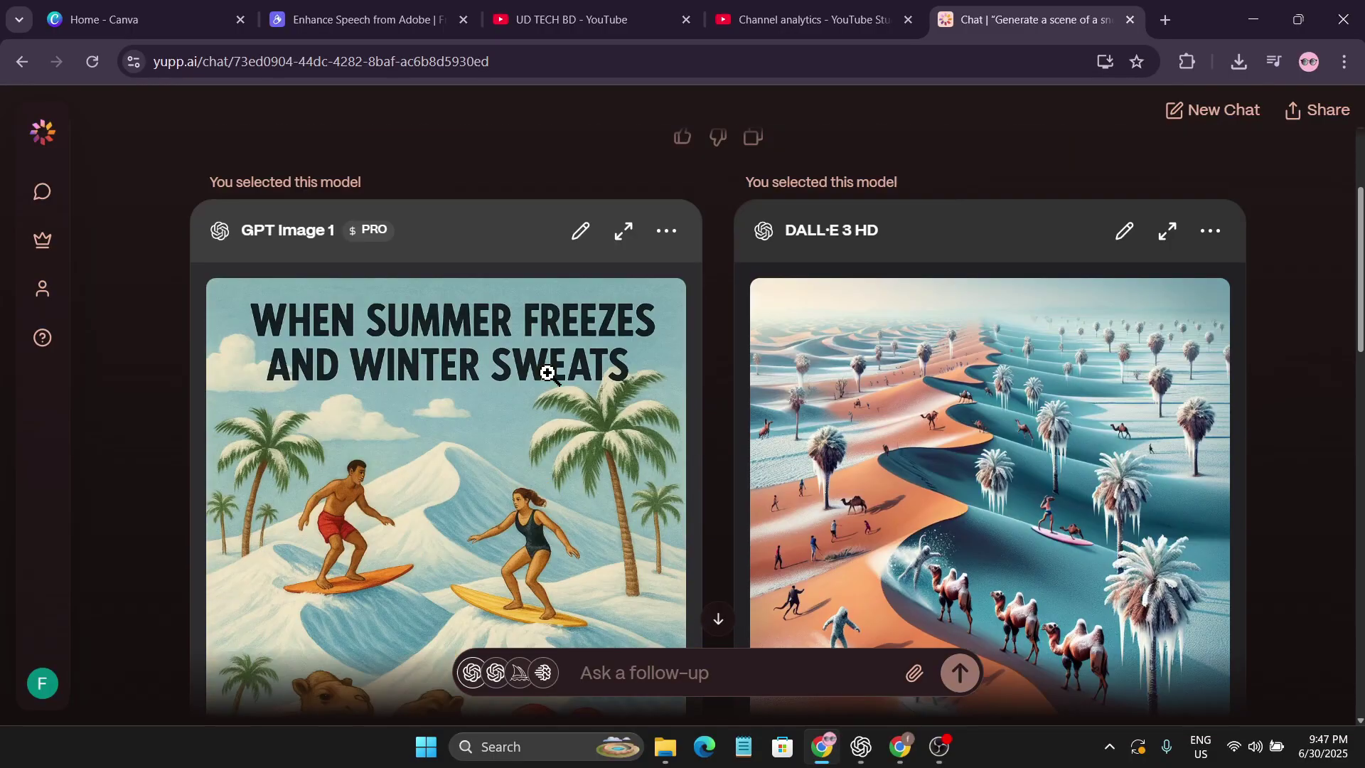
scroll(690, 399, down, 3)
scroll(601, 489, down, 8)
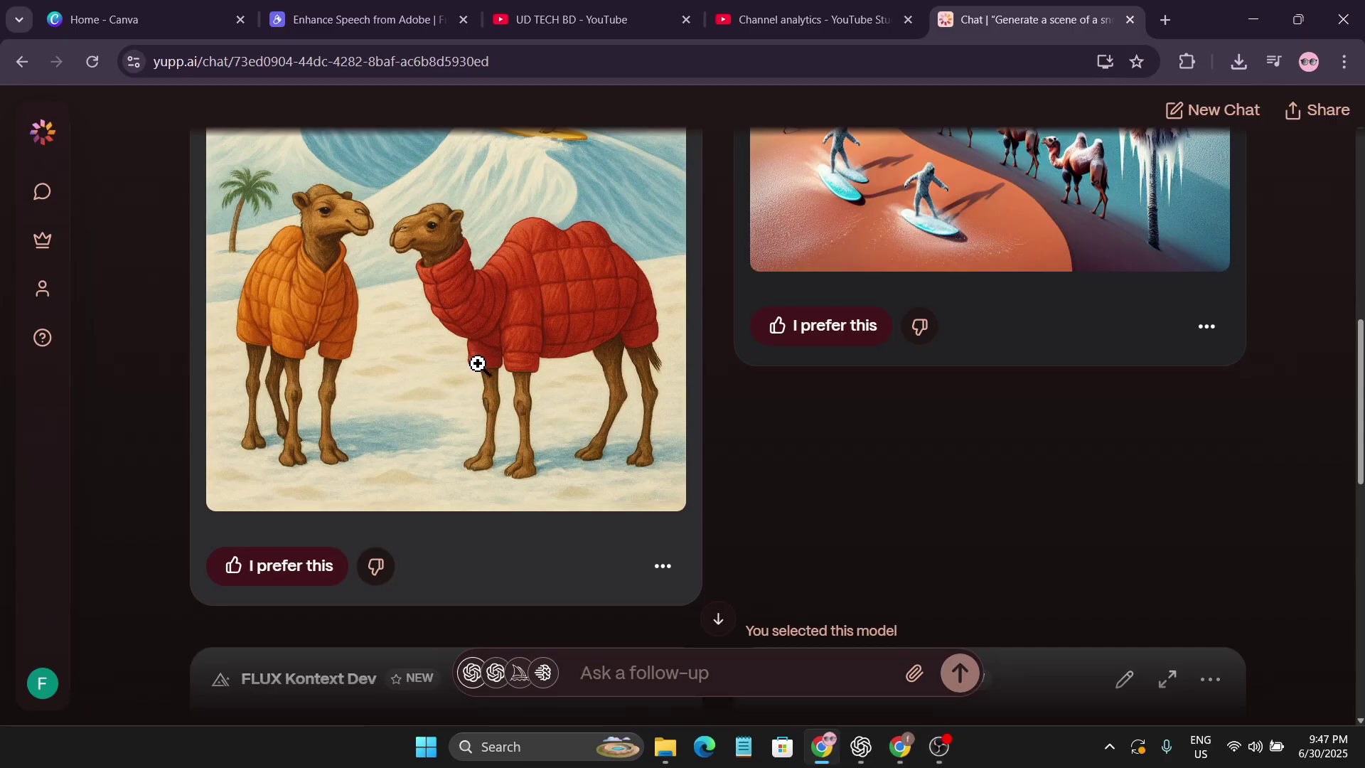
scroll(372, 302, up, 7)
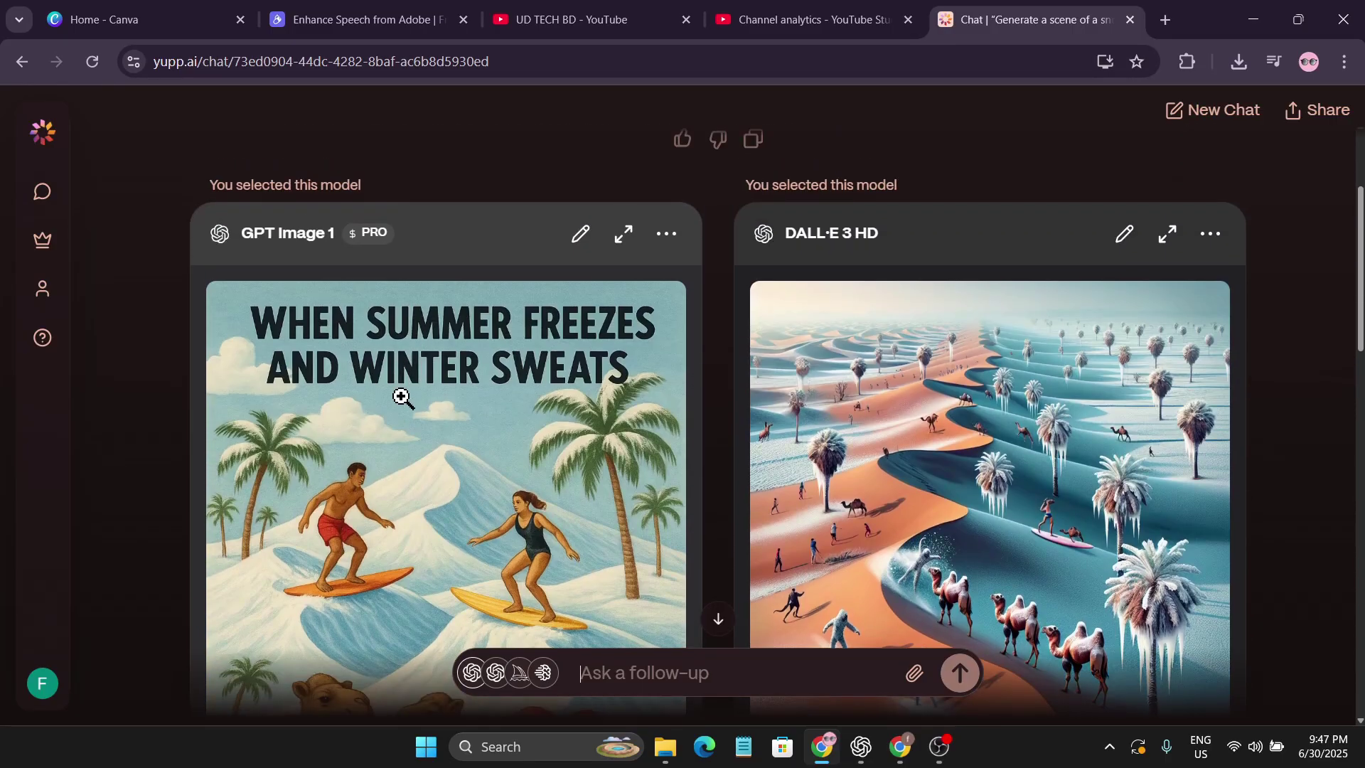
scroll(398, 475, down, 5)
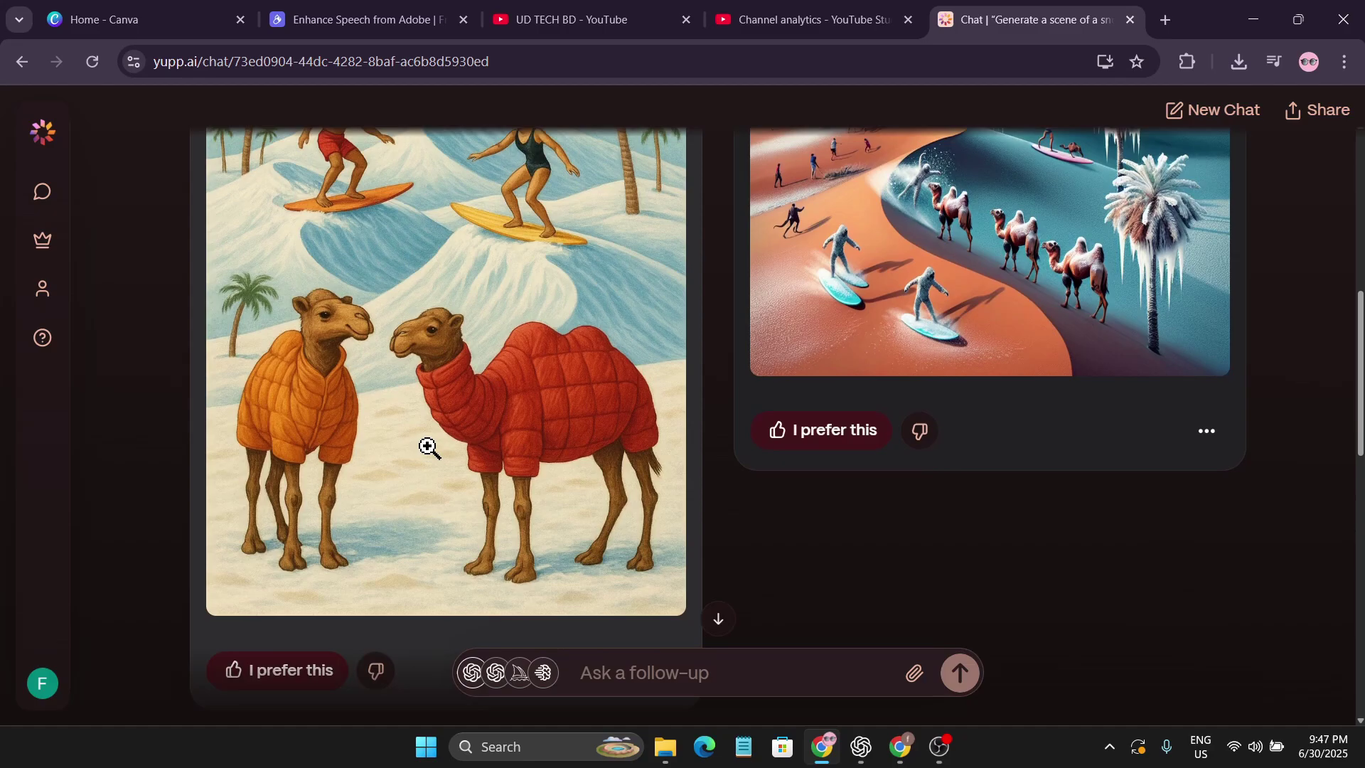
scroll(421, 443, up, 6)
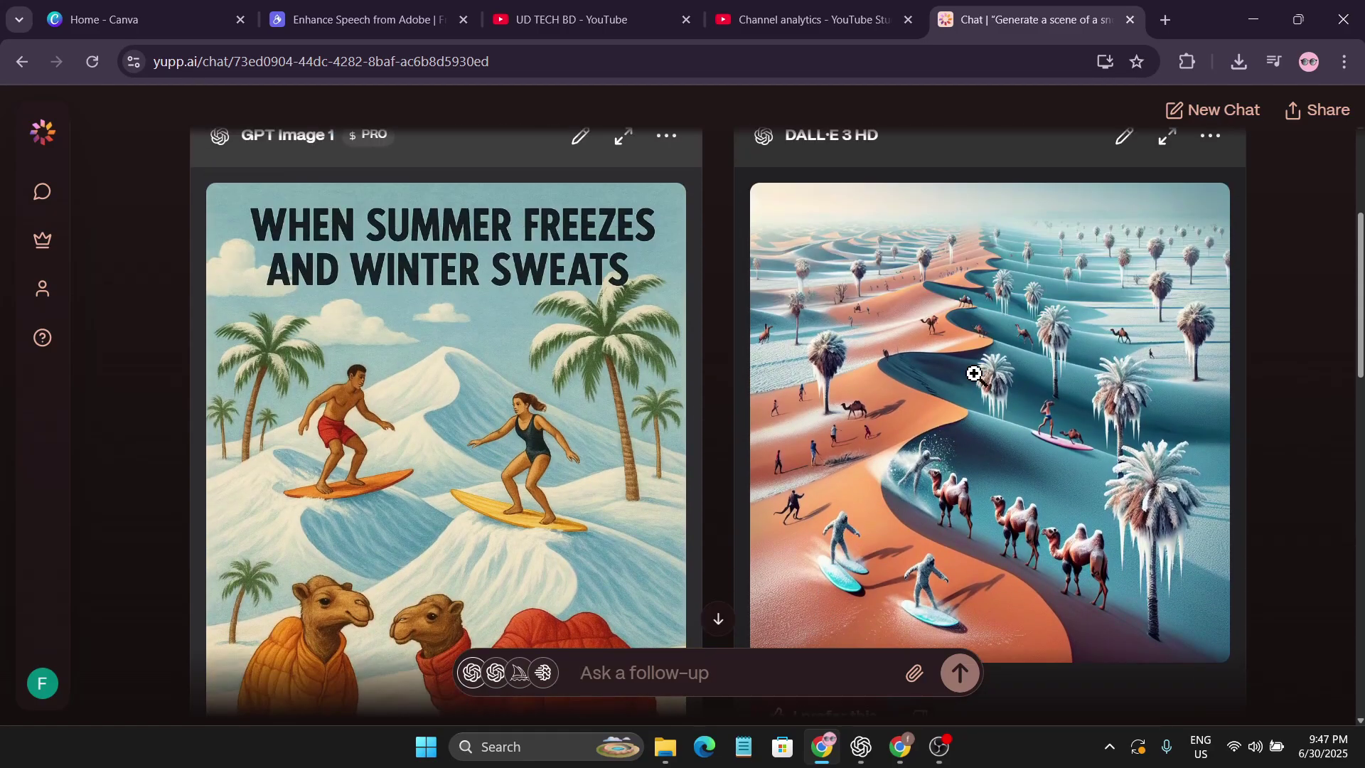
scroll(996, 469, down, 2)
scroll(969, 466, down, 14)
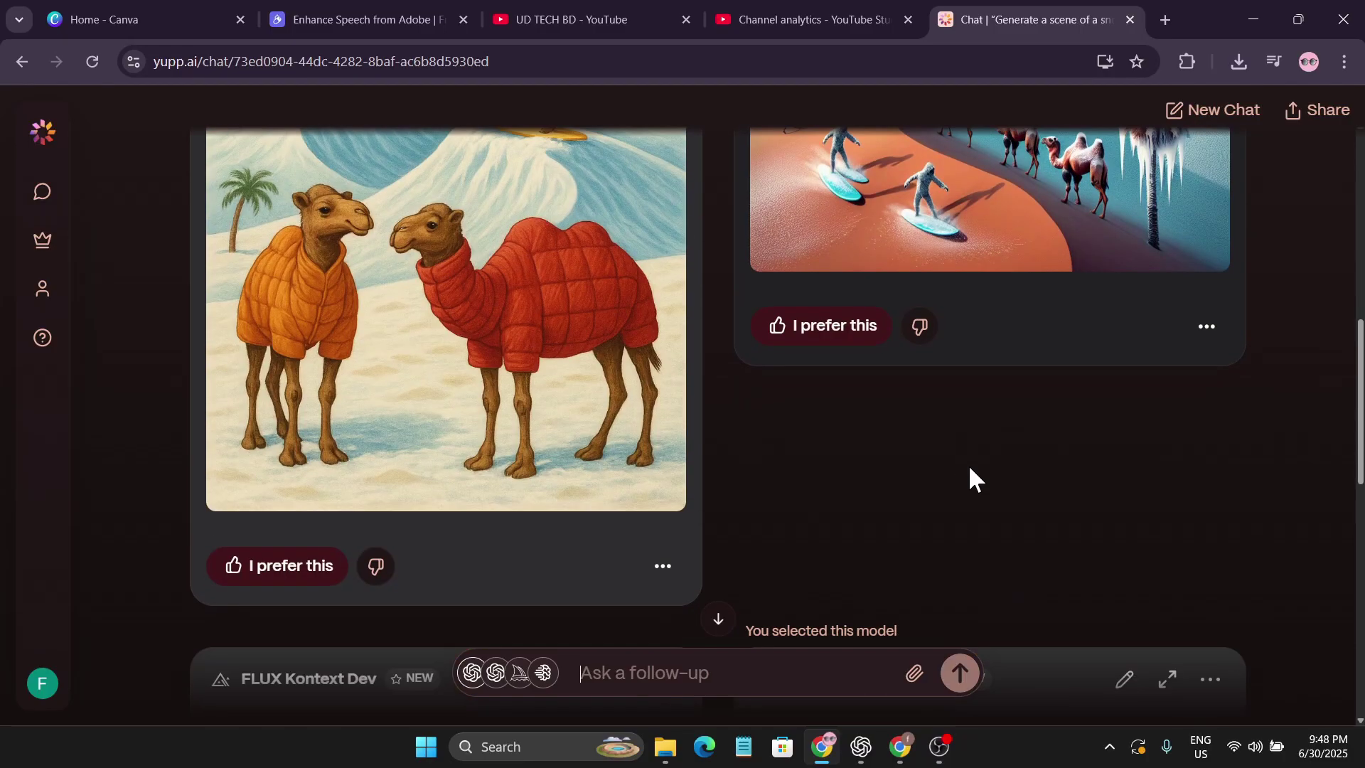
scroll(985, 364, up, 3)
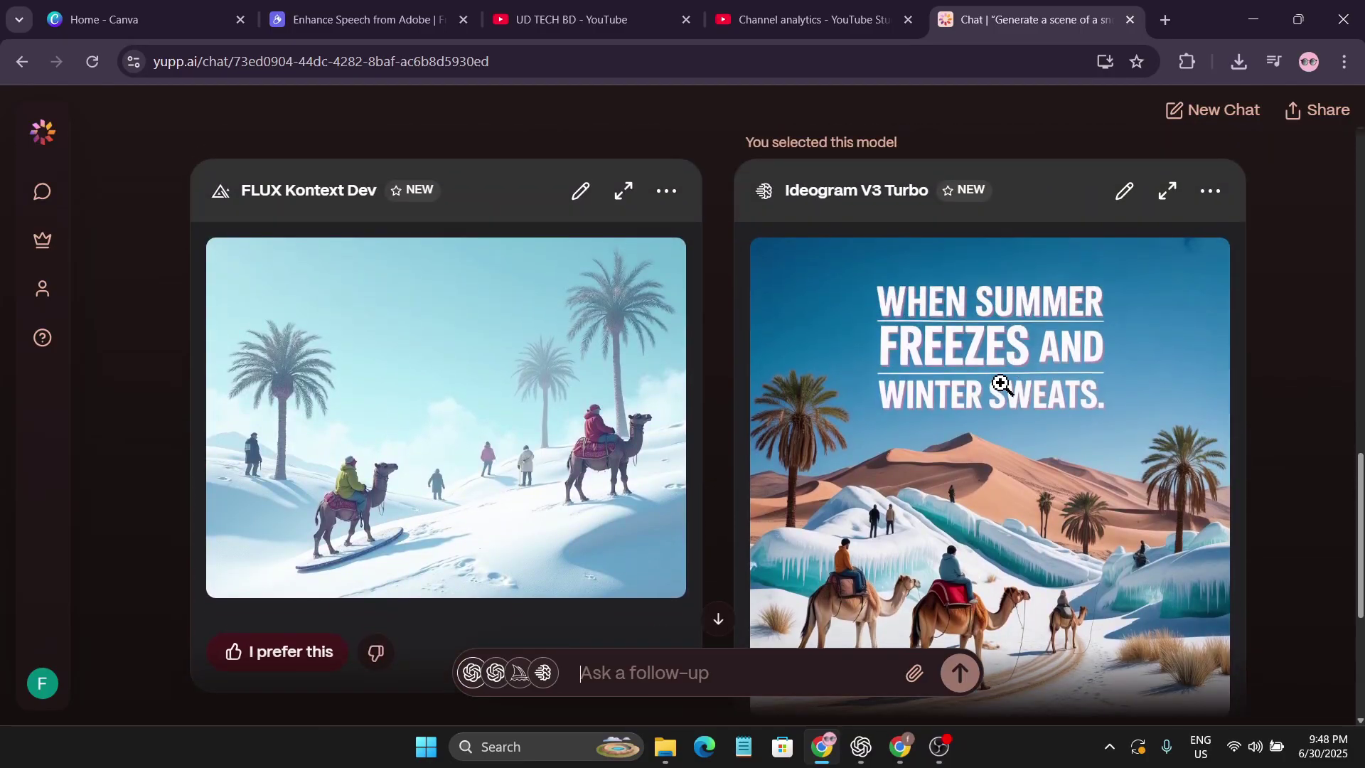
scroll(999, 424, down, 3)
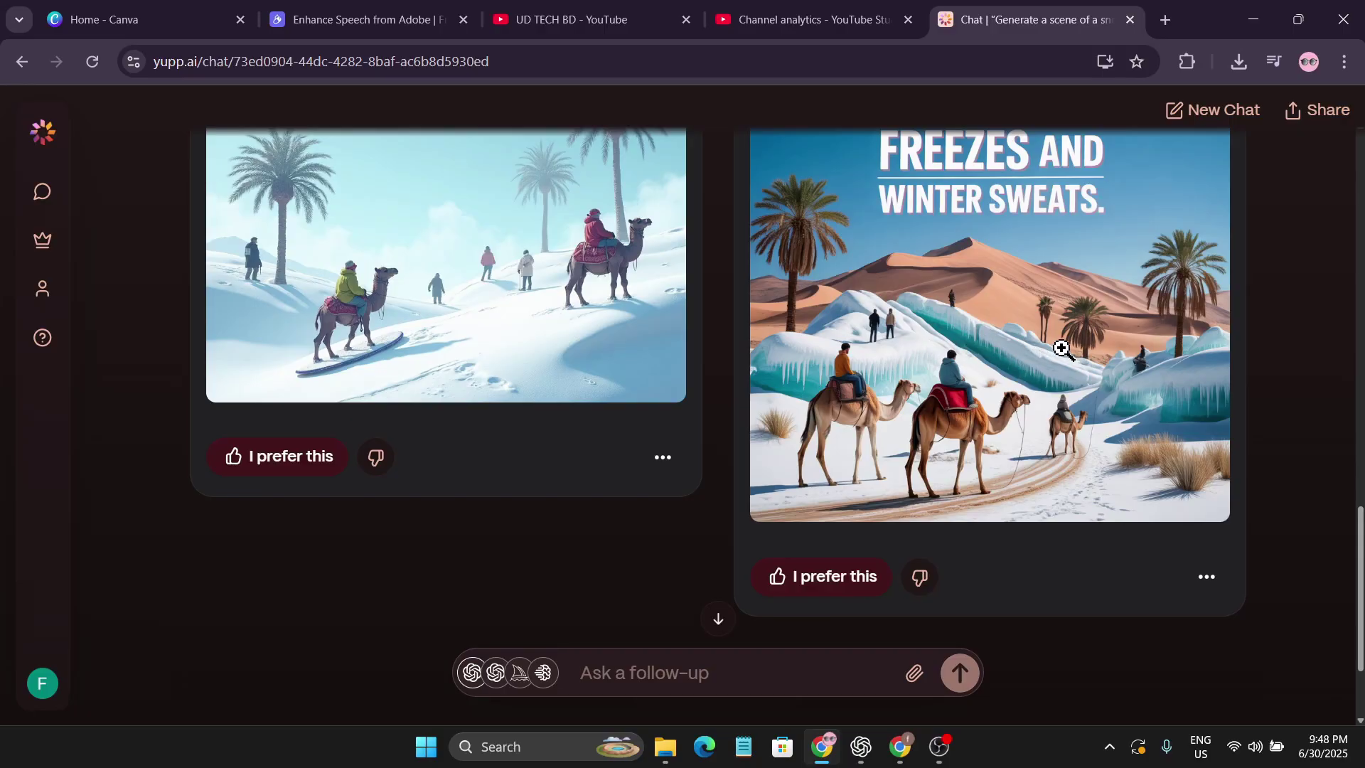
scroll(753, 438, up, 3)
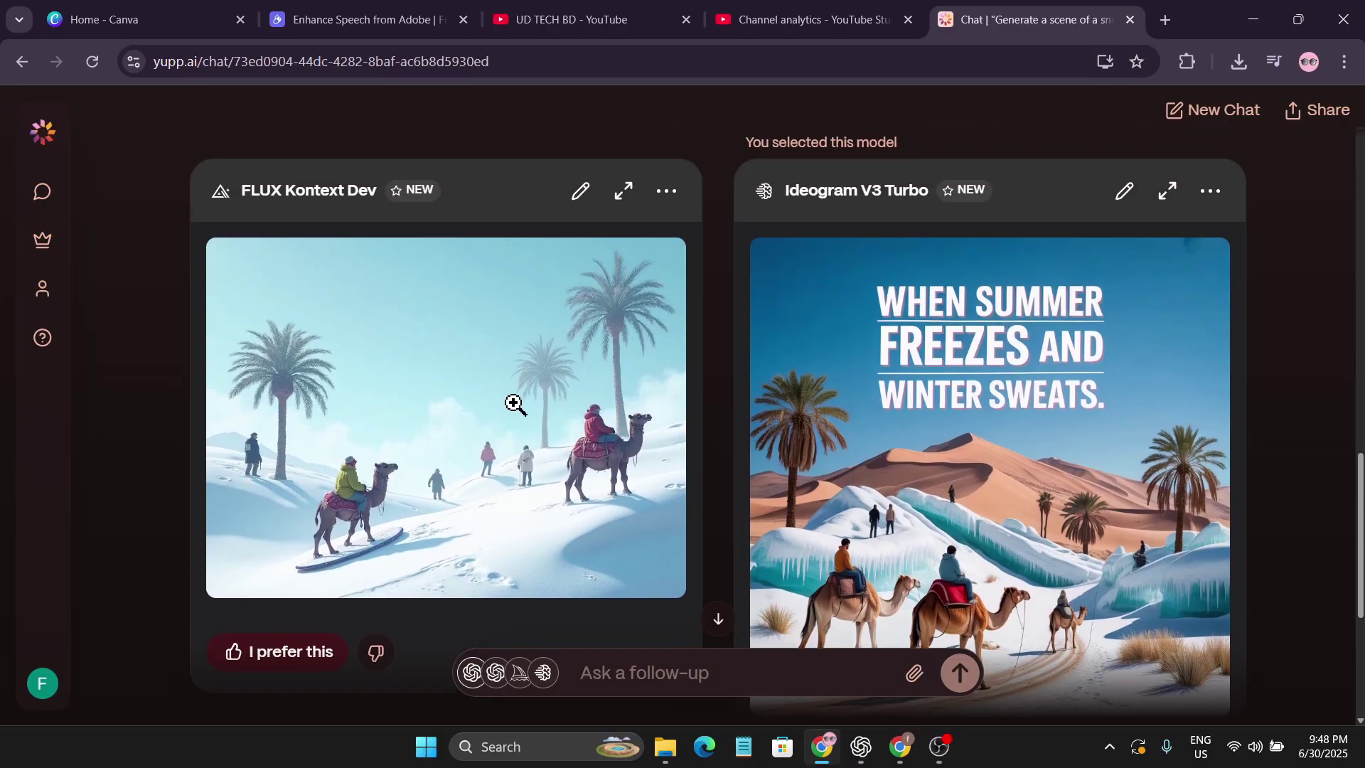
scroll(536, 416, up, 4)
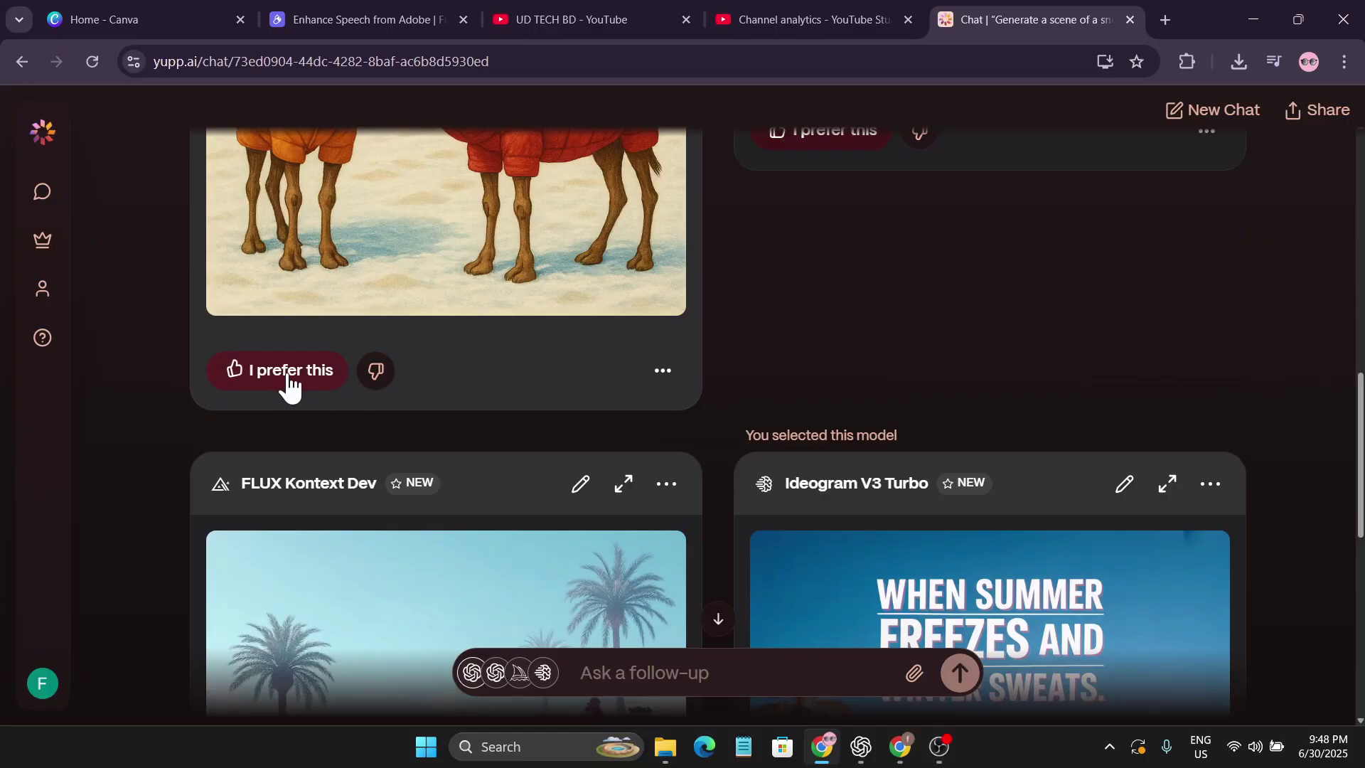
Prefer GPT Image 1's image as On target!, claim 234 credits, then go back home.
click(288, 371)
click(500, 458)
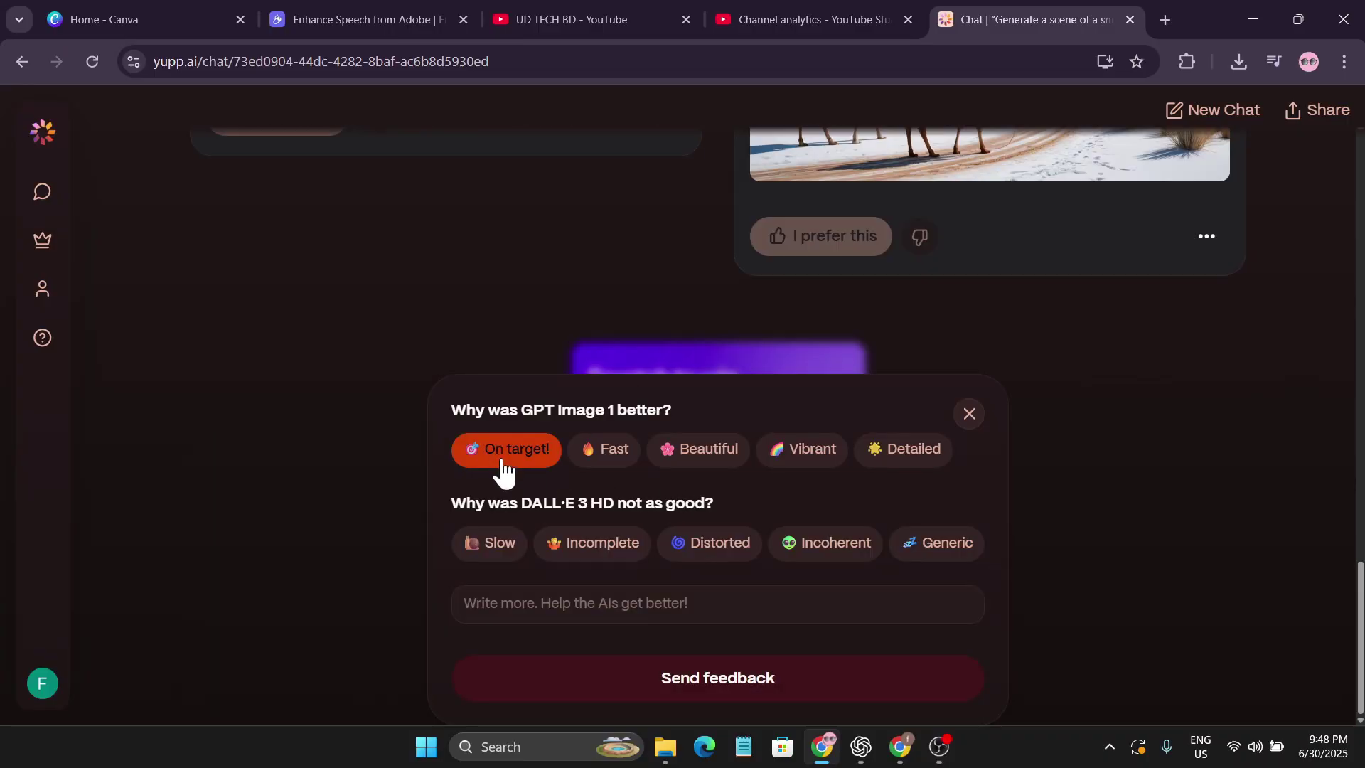
click(736, 679)
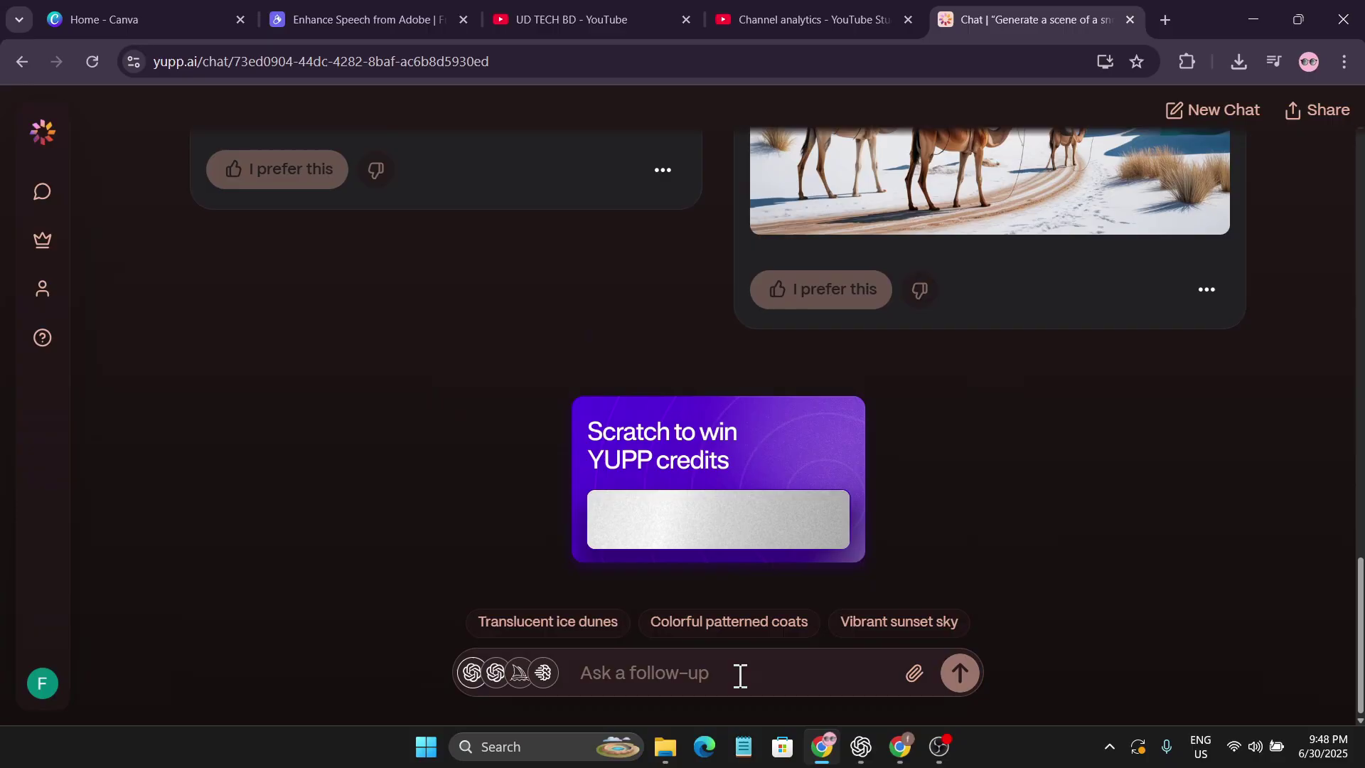
drag(635, 521, 676, 498)
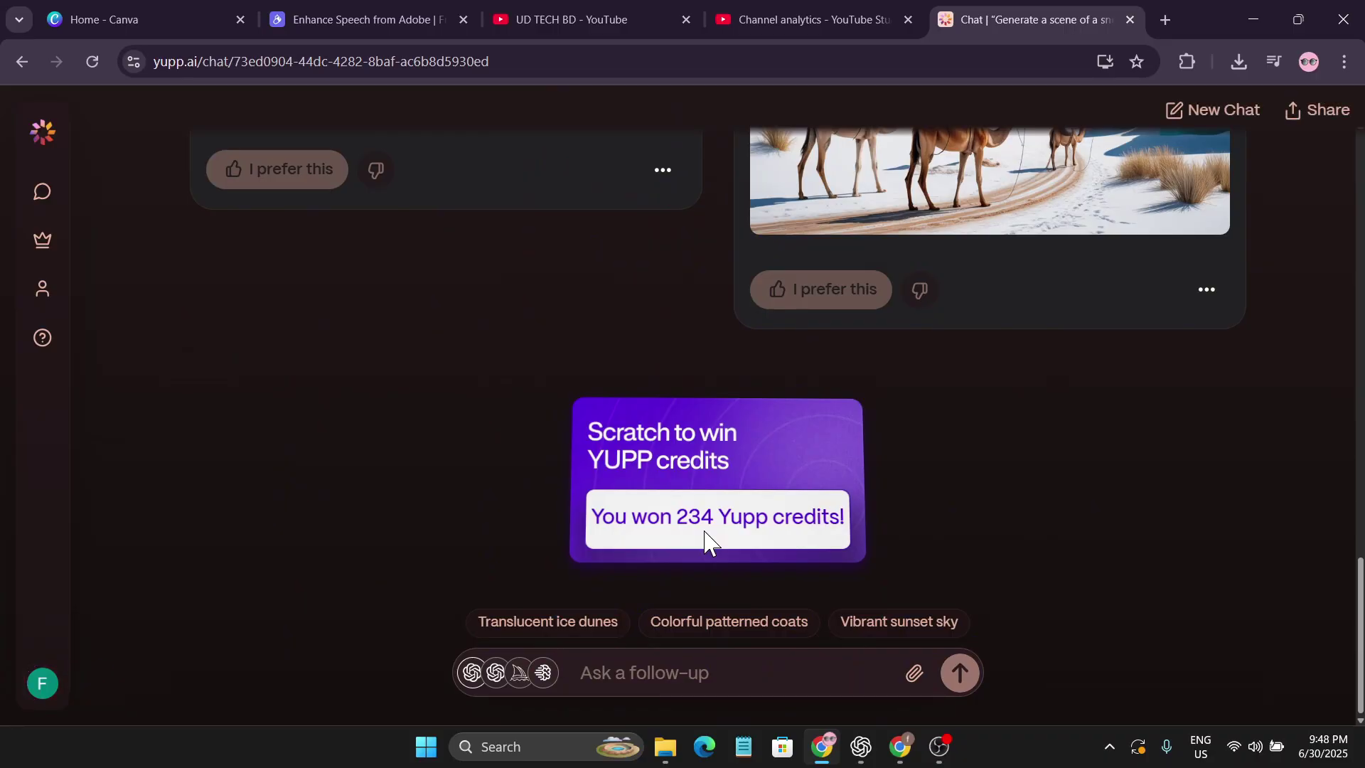
key(alt+Left)
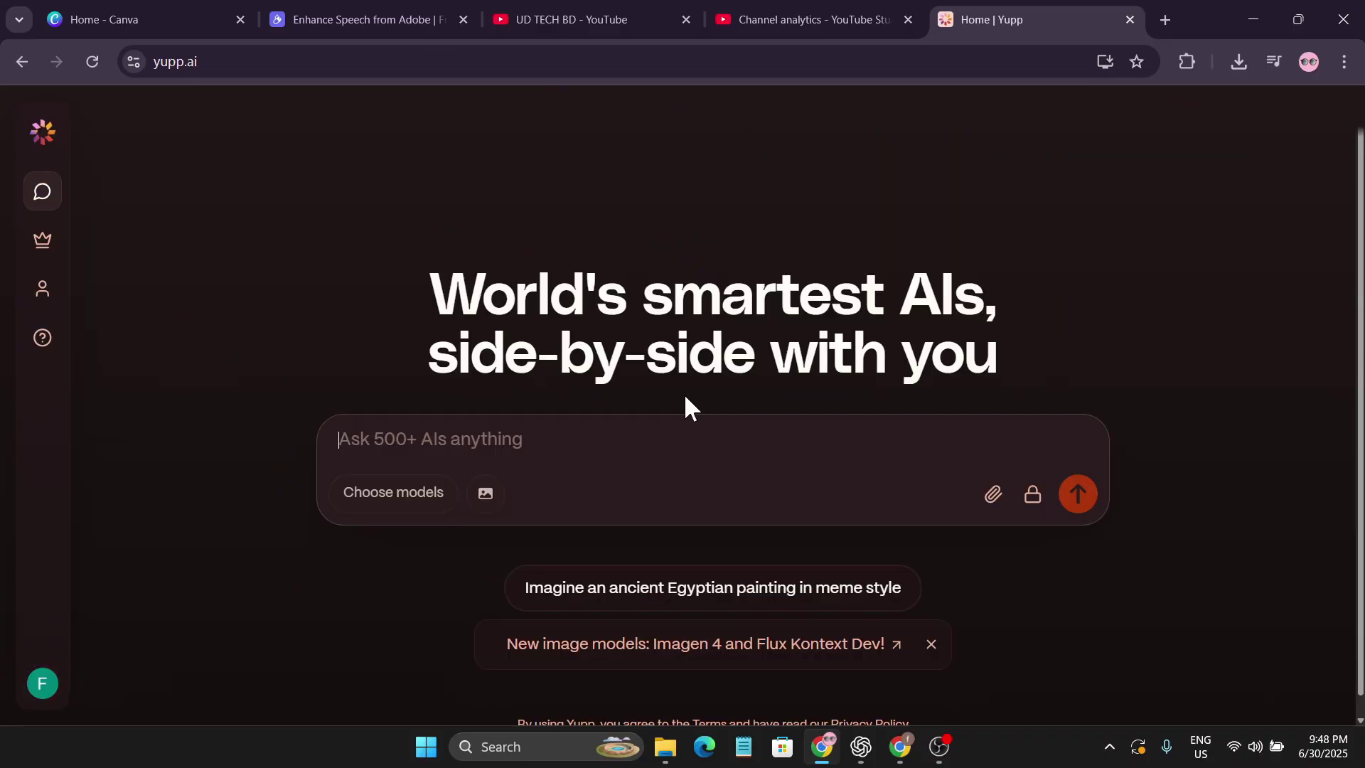
Open the model picker, filter it to Images, and browse the 62 image-generation models.
click(412, 492)
scroll(717, 559, down, 3)
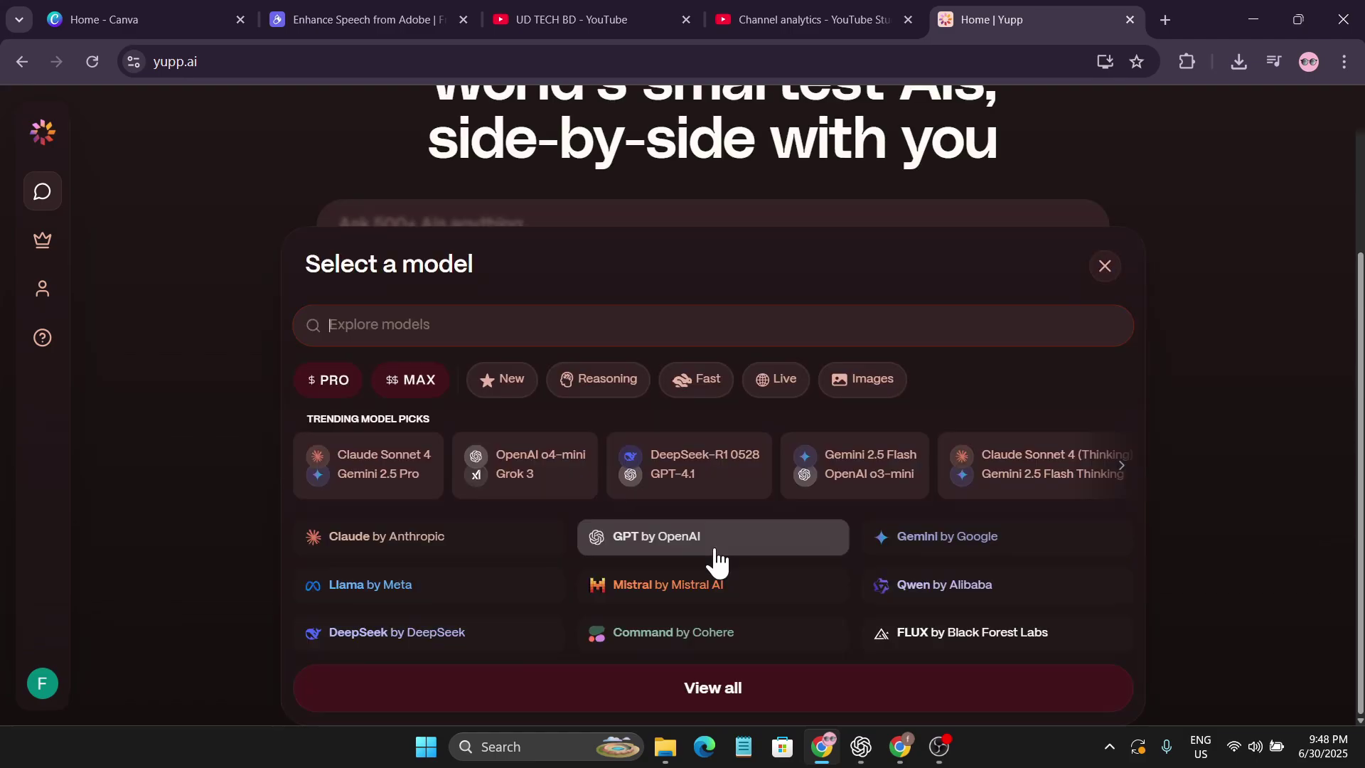
click(595, 384)
click(514, 388)
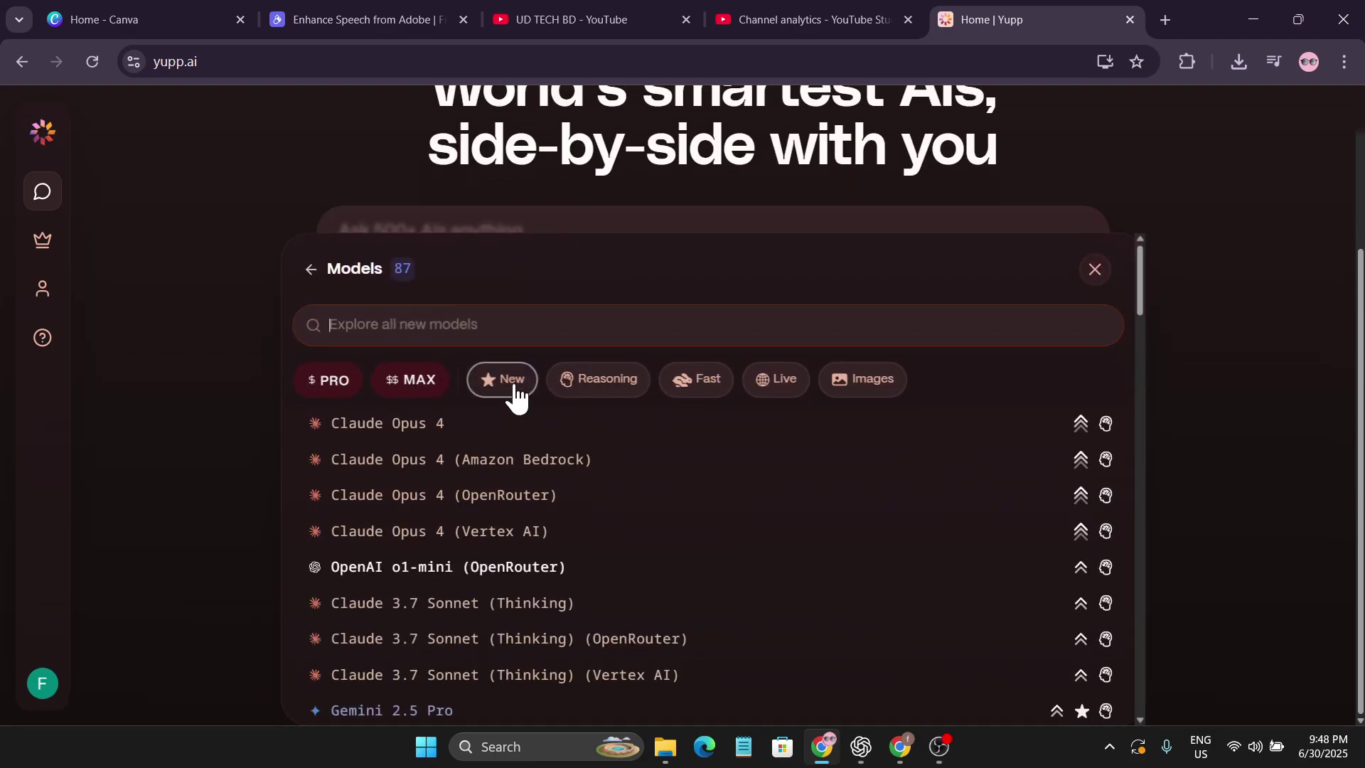
click(594, 384)
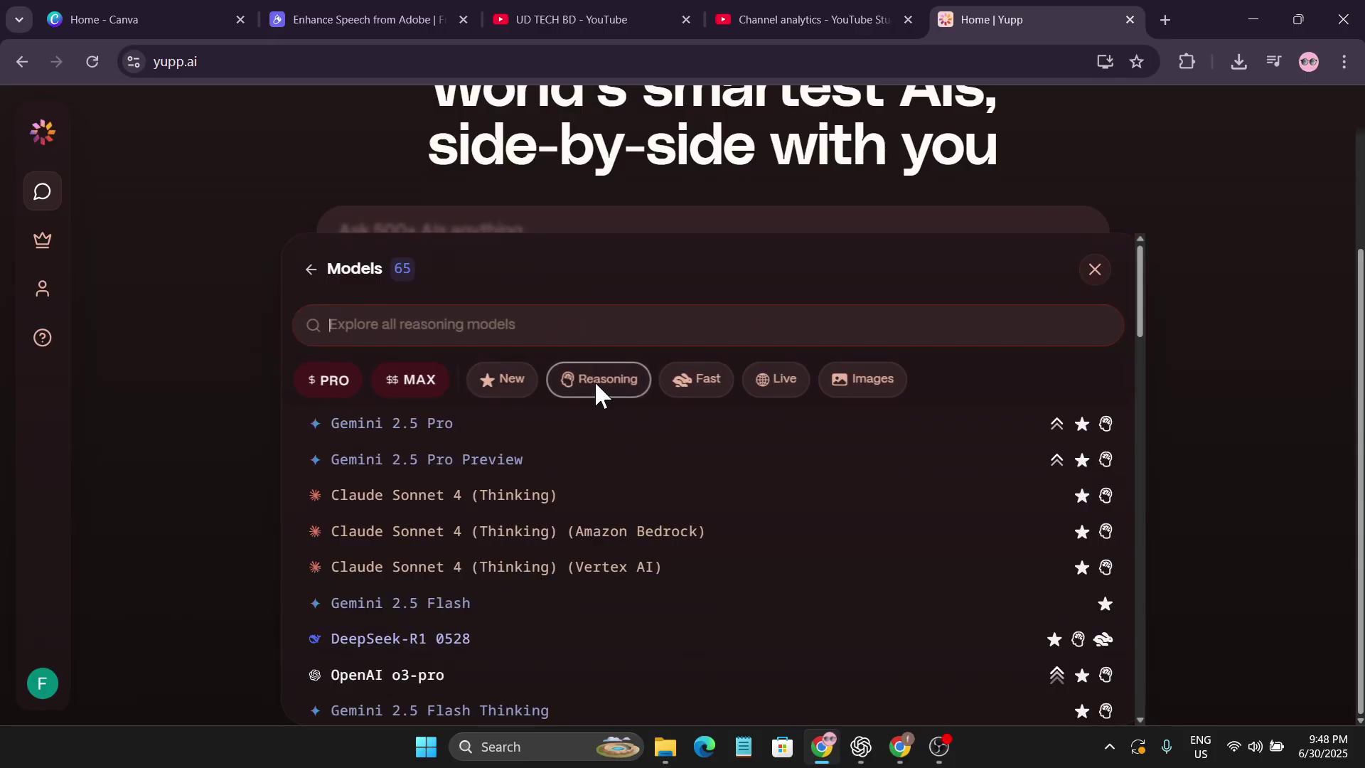
click(868, 389)
scroll(713, 509, down, 8)
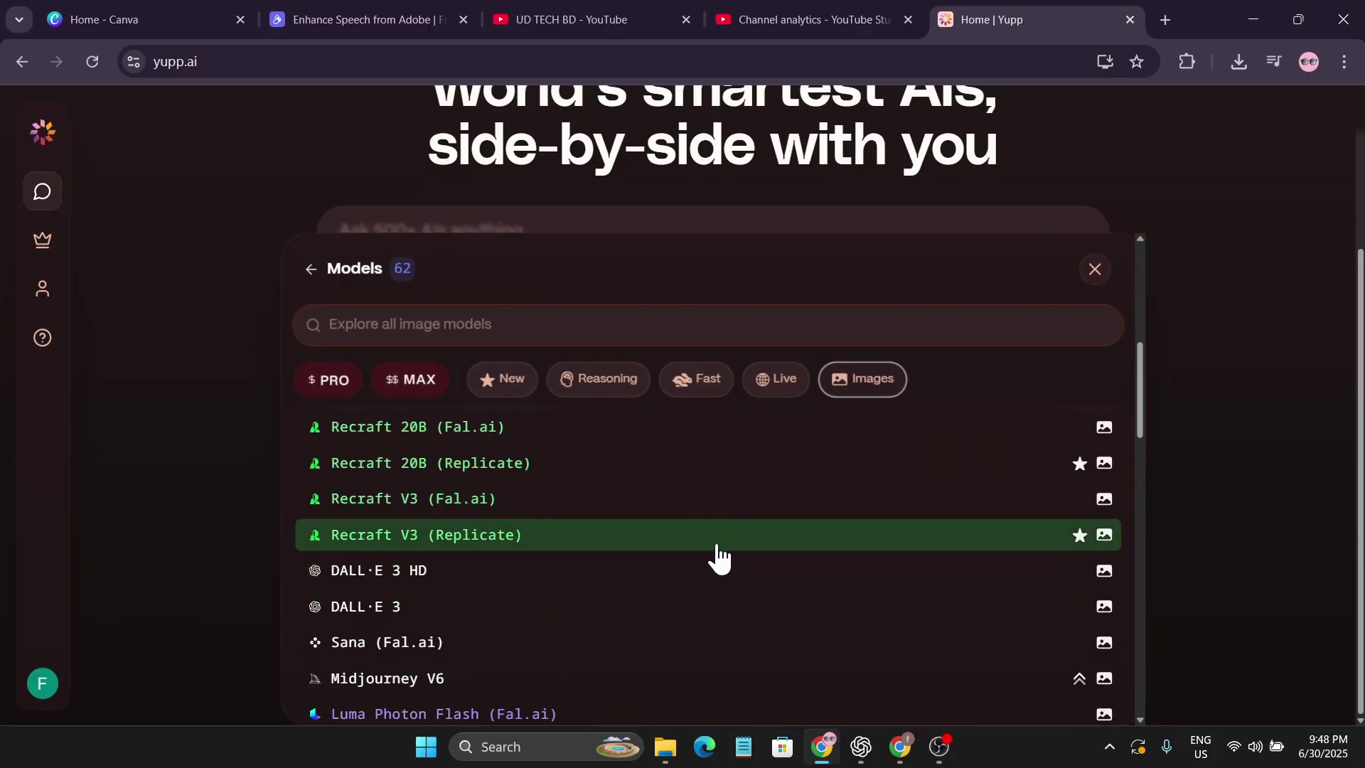
scroll(714, 551, up, 5)
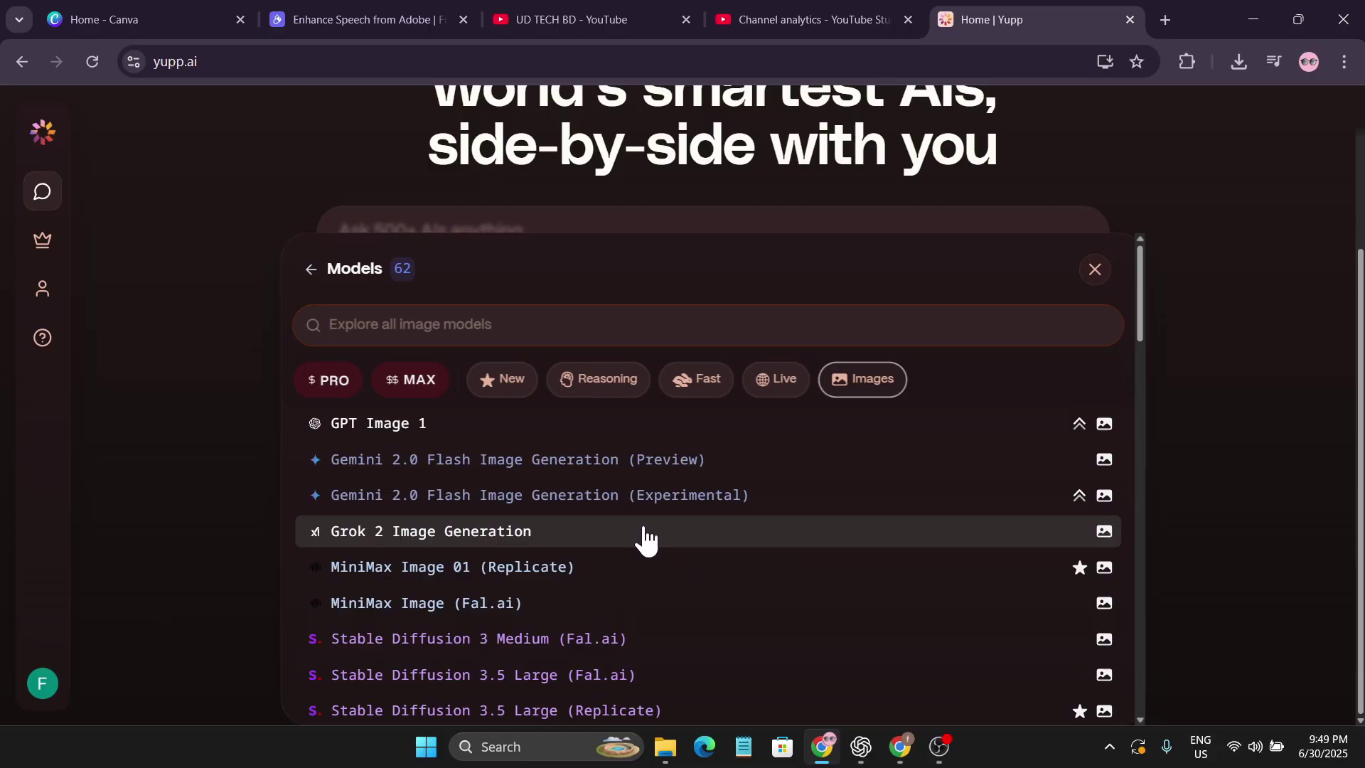
scroll(645, 542, down, 5)
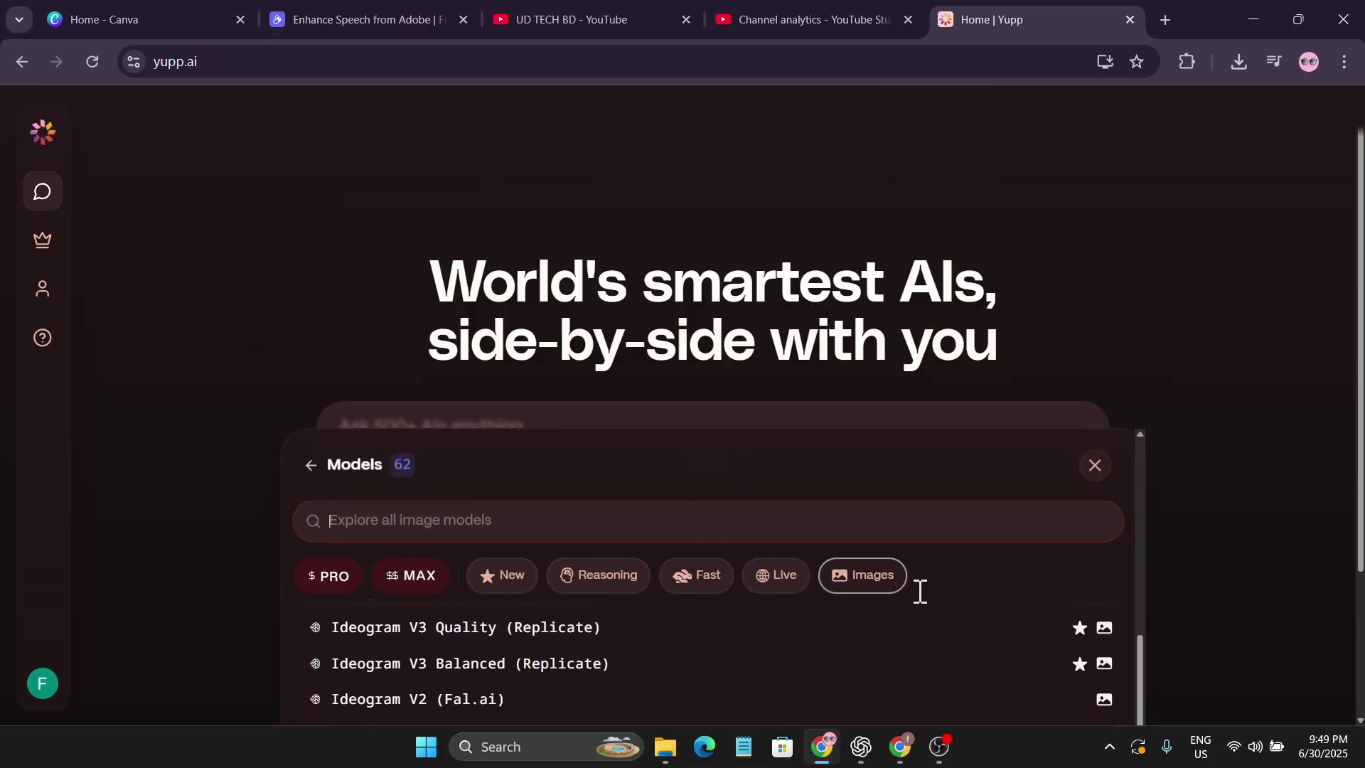
scroll(789, 497, down, 5)
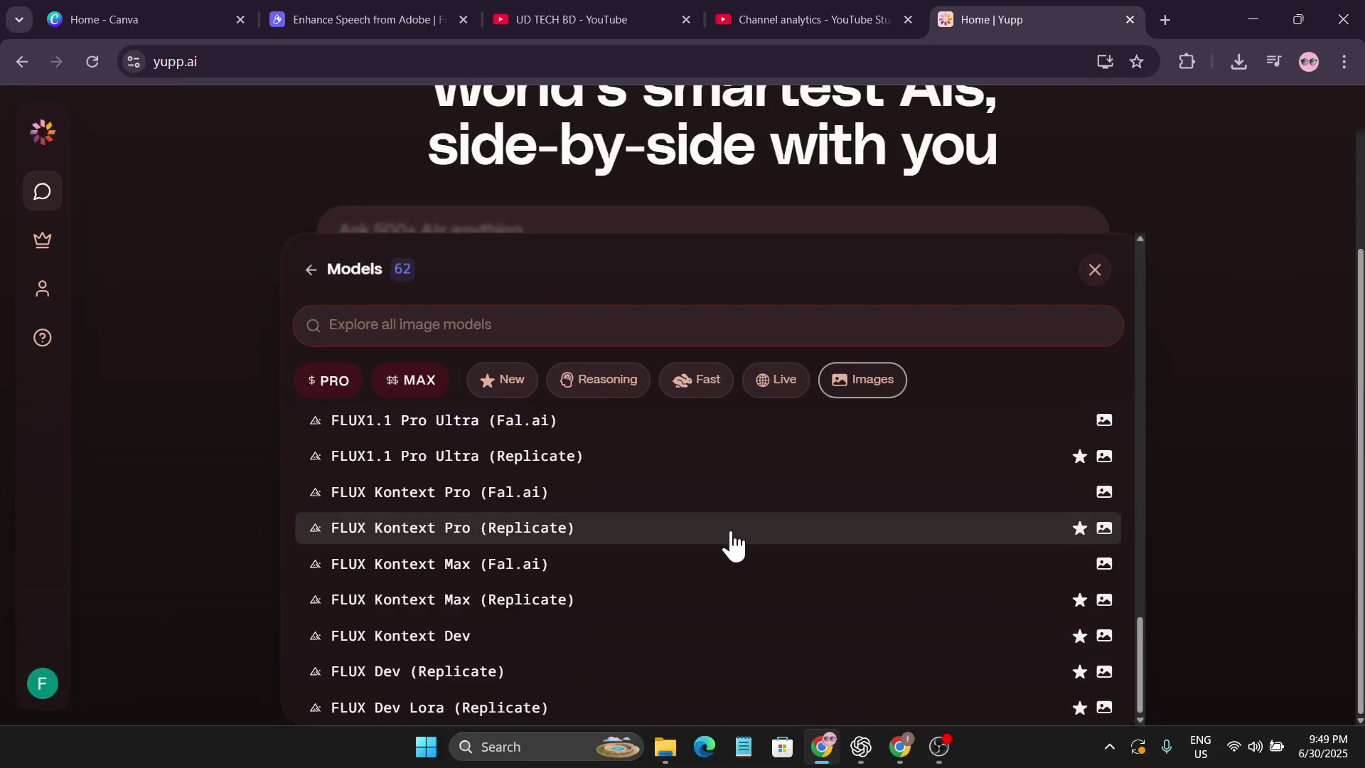
scroll(734, 547, up, 15)
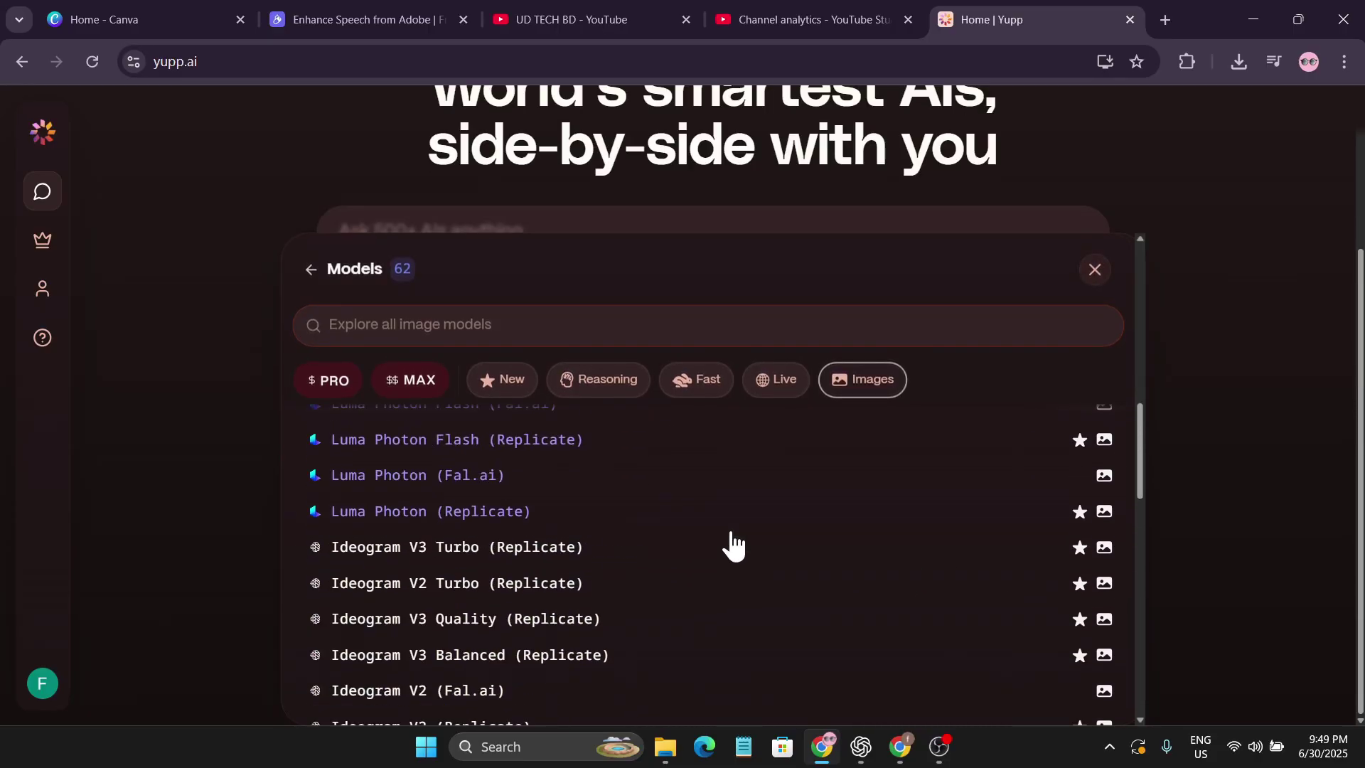